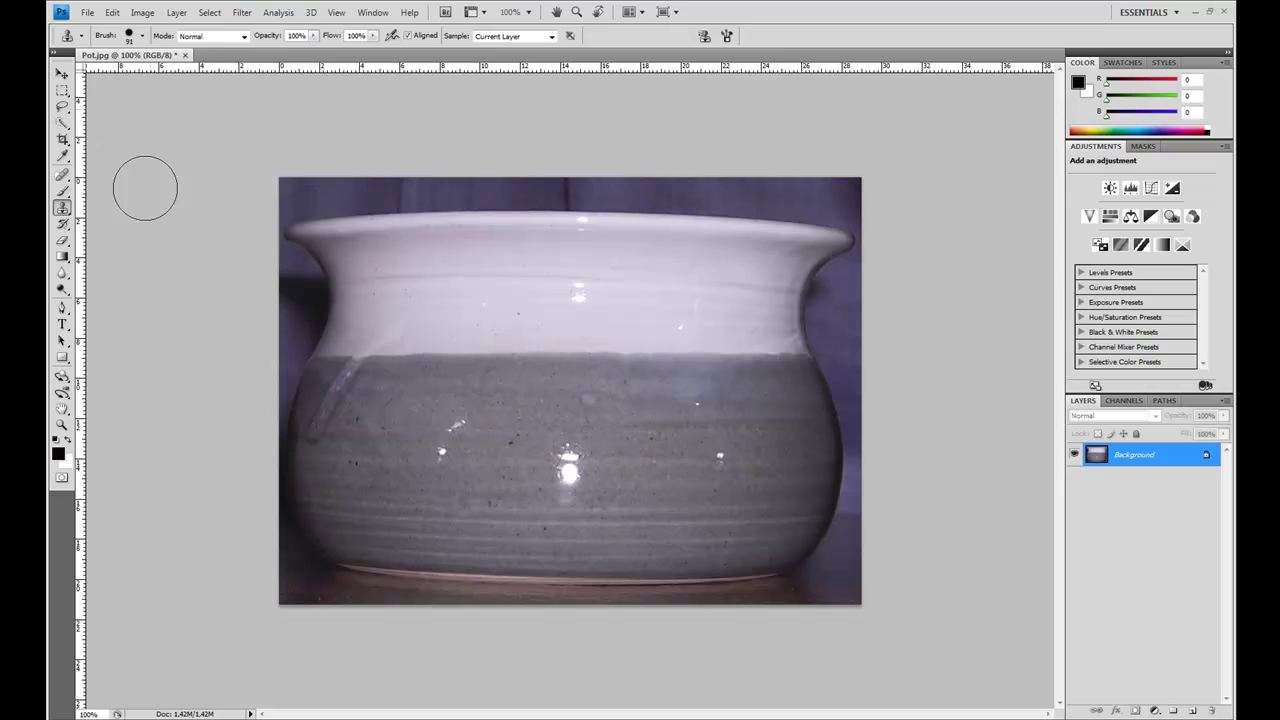
Select a full-height rectangular strip through the middle of the pot and cut it to a new layer
{"action": "left_click", "coordinate": [62, 90]}
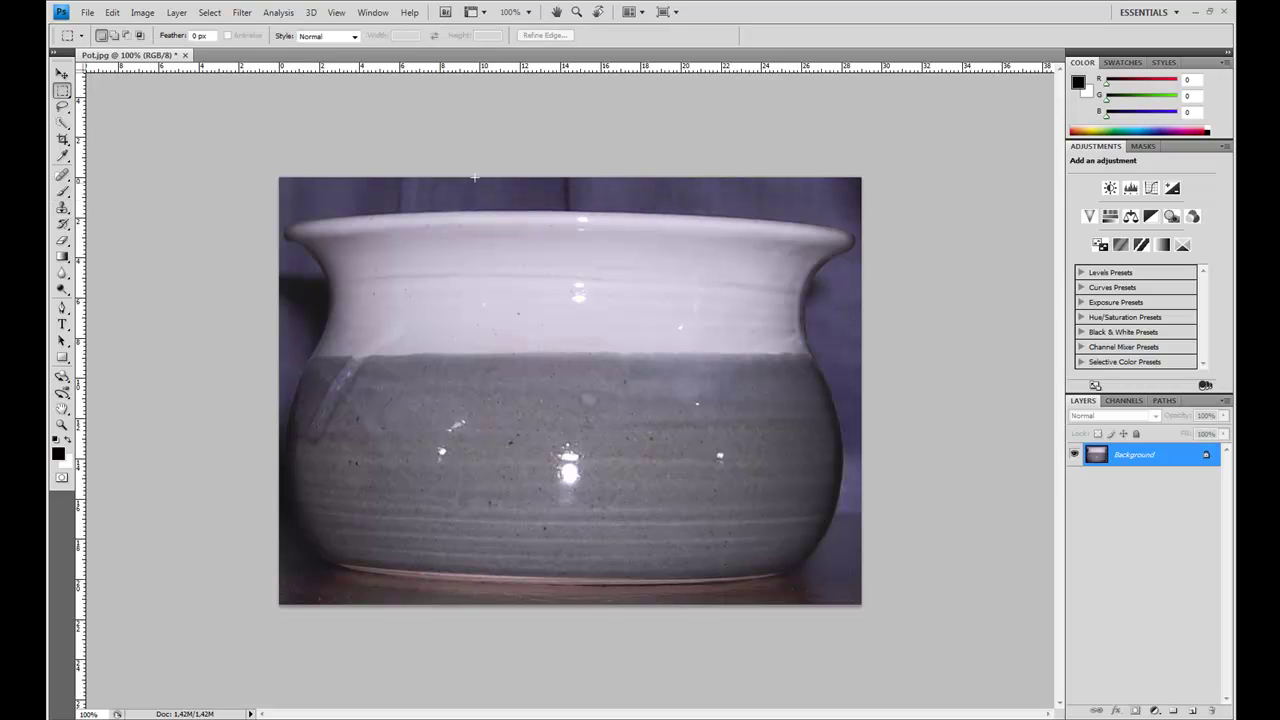
{"action": "left_click_drag", "start_coordinate": [582, 323], "coordinate": [683, 649]}
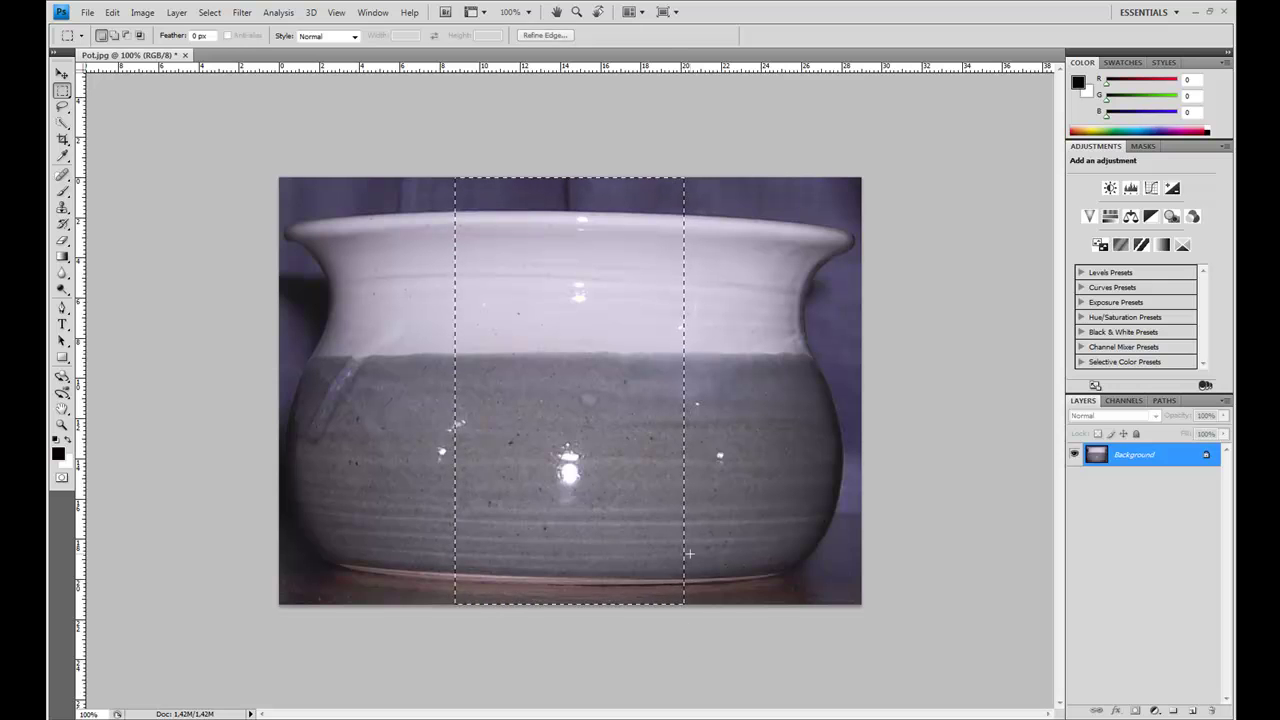
{"action": "right_click", "coordinate": [636, 428]}
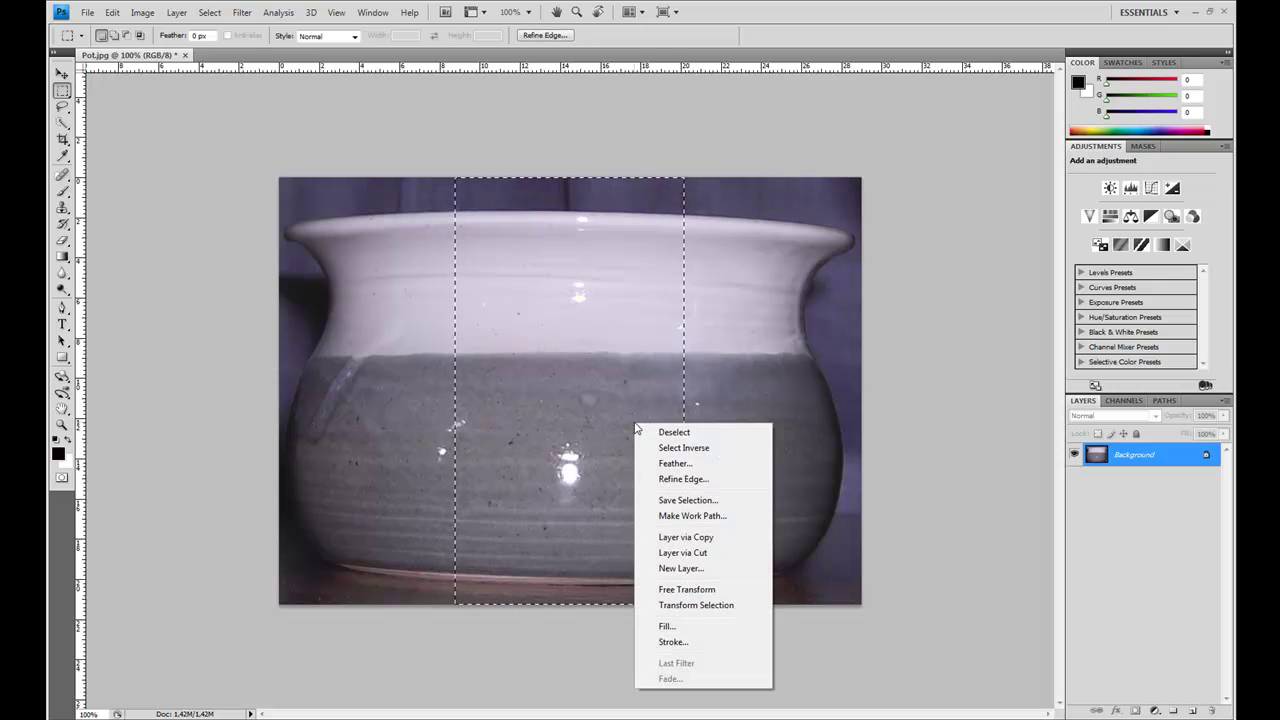
{"action": "left_click", "coordinate": [706, 553]}
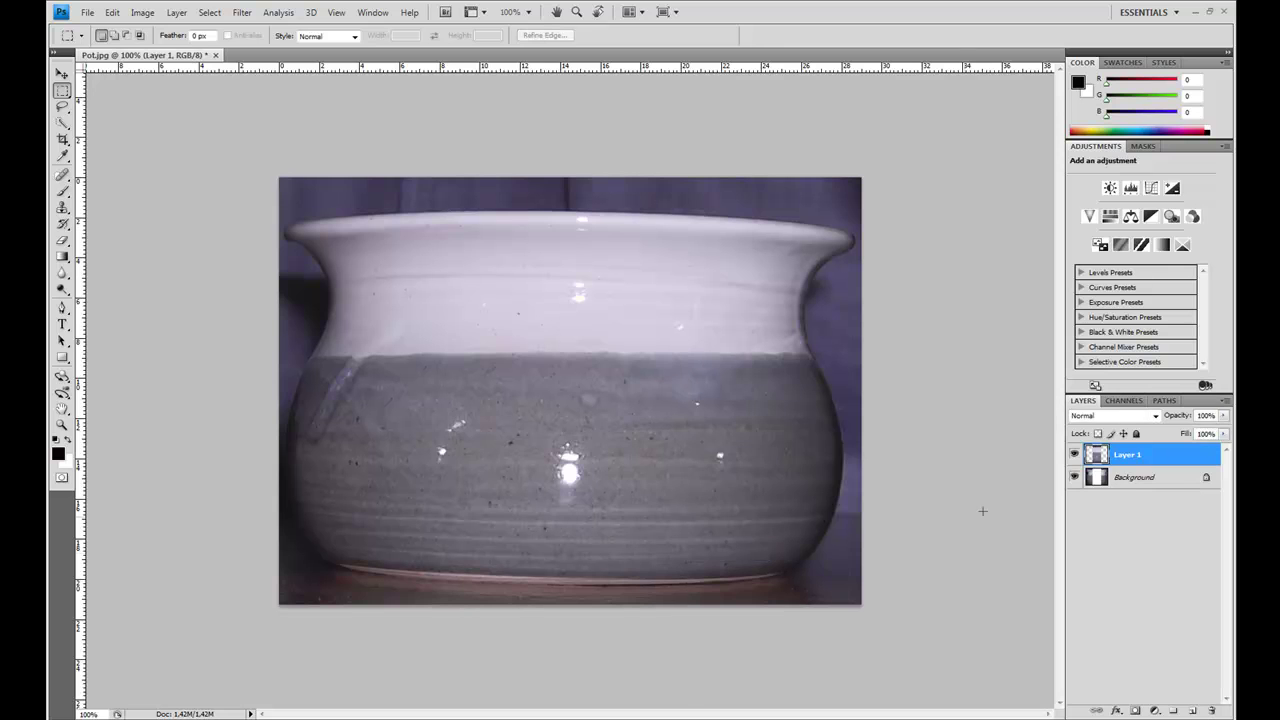
Delete the Background layer, keeping only the cut-out middle strip of the pot
{"action": "left_click", "coordinate": [1138, 480]}
{"action": "left_click", "coordinate": [1207, 708]}
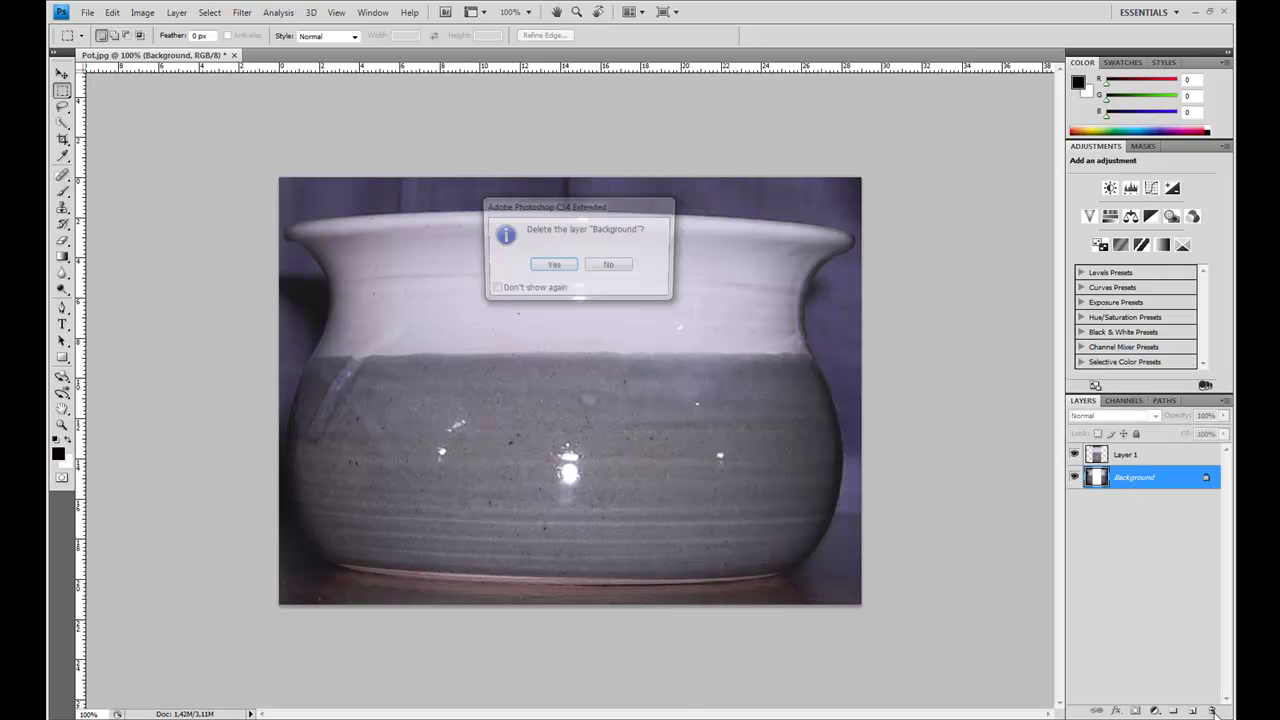
{"action": "left_click", "coordinate": [553, 263]}
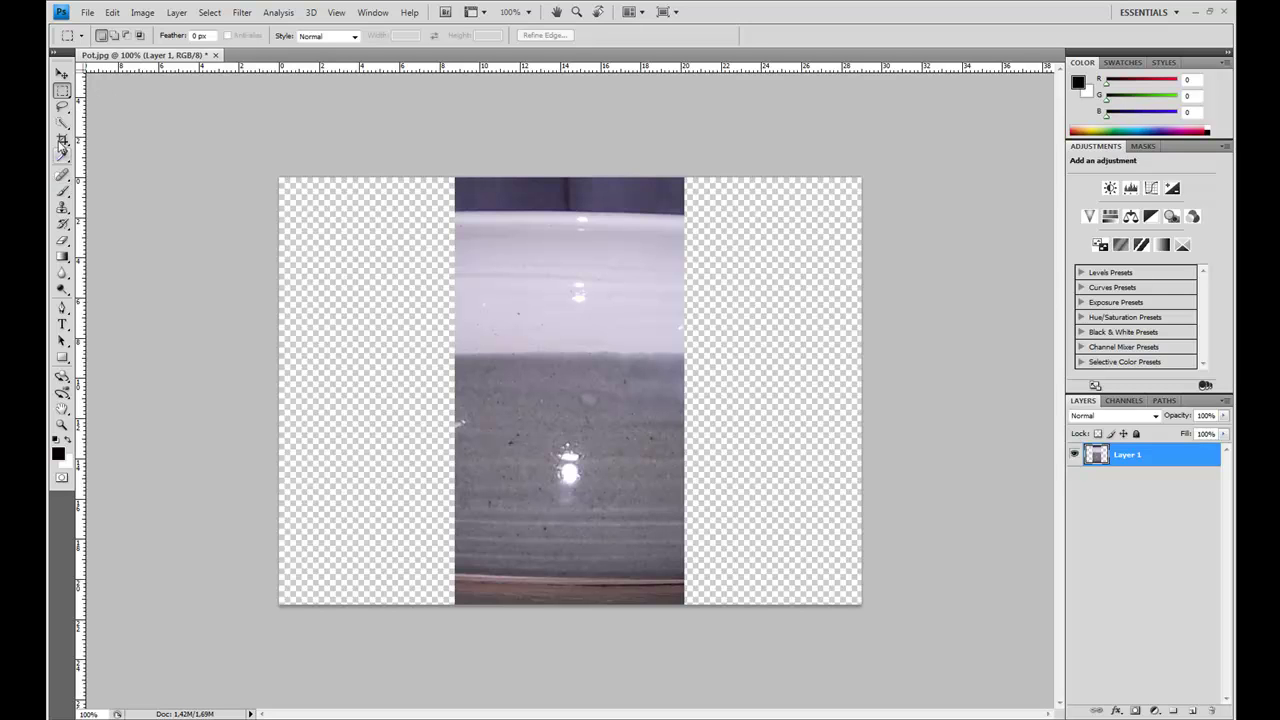
Set the Clone Stamp brush to a 98 px diameter and 71% hardness
{"action": "left_click", "coordinate": [62, 206]}
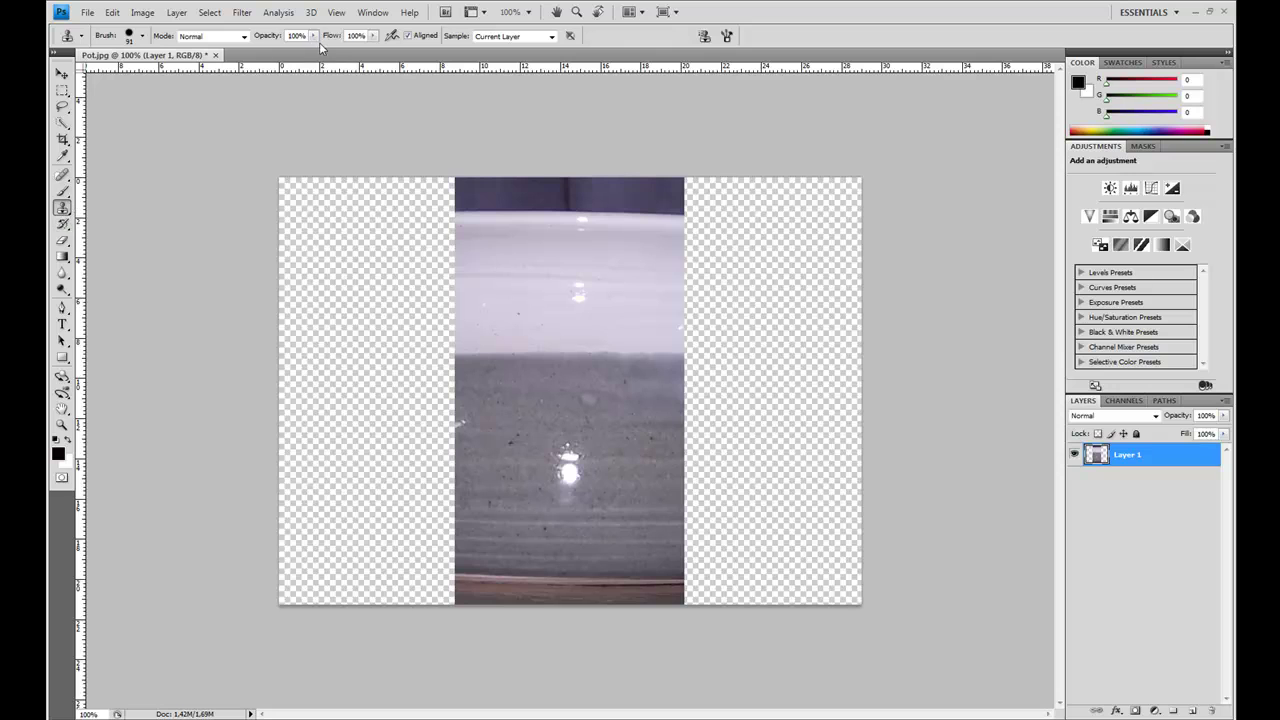
{"action": "right_click", "coordinate": [596, 370]}
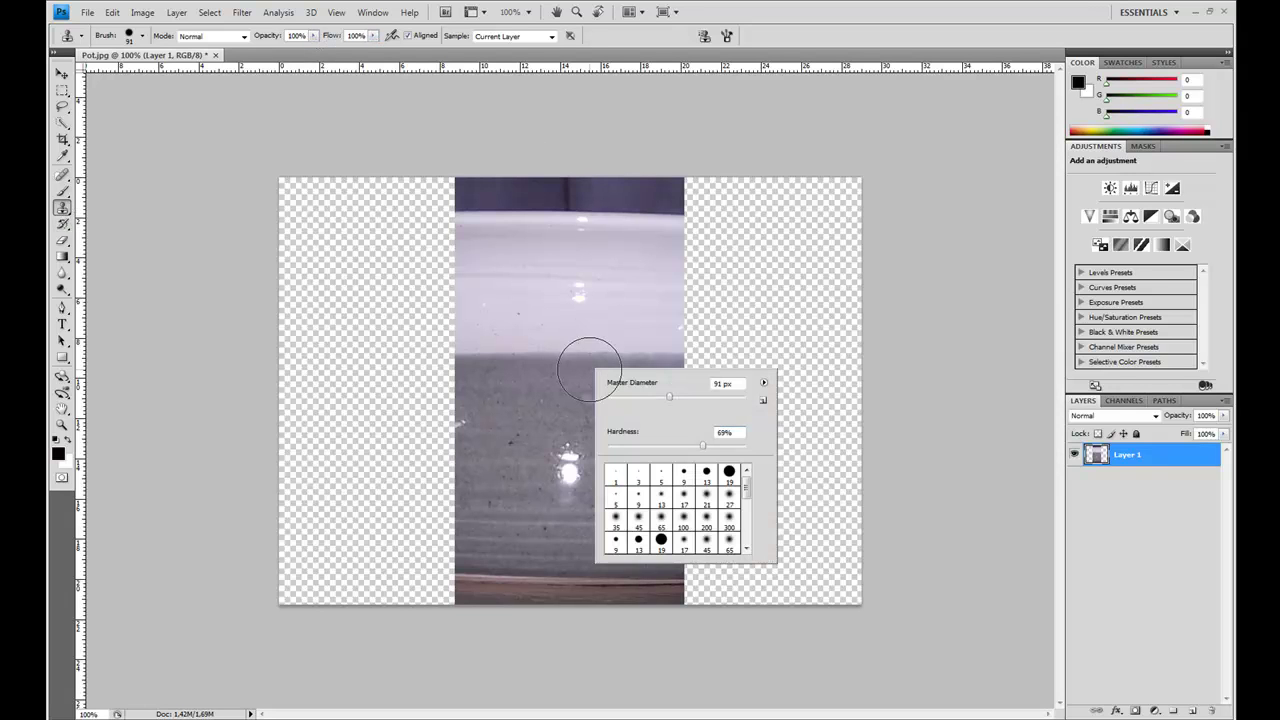
{"action": "left_click_drag", "start_coordinate": [671, 400], "coordinate": [675, 398]}
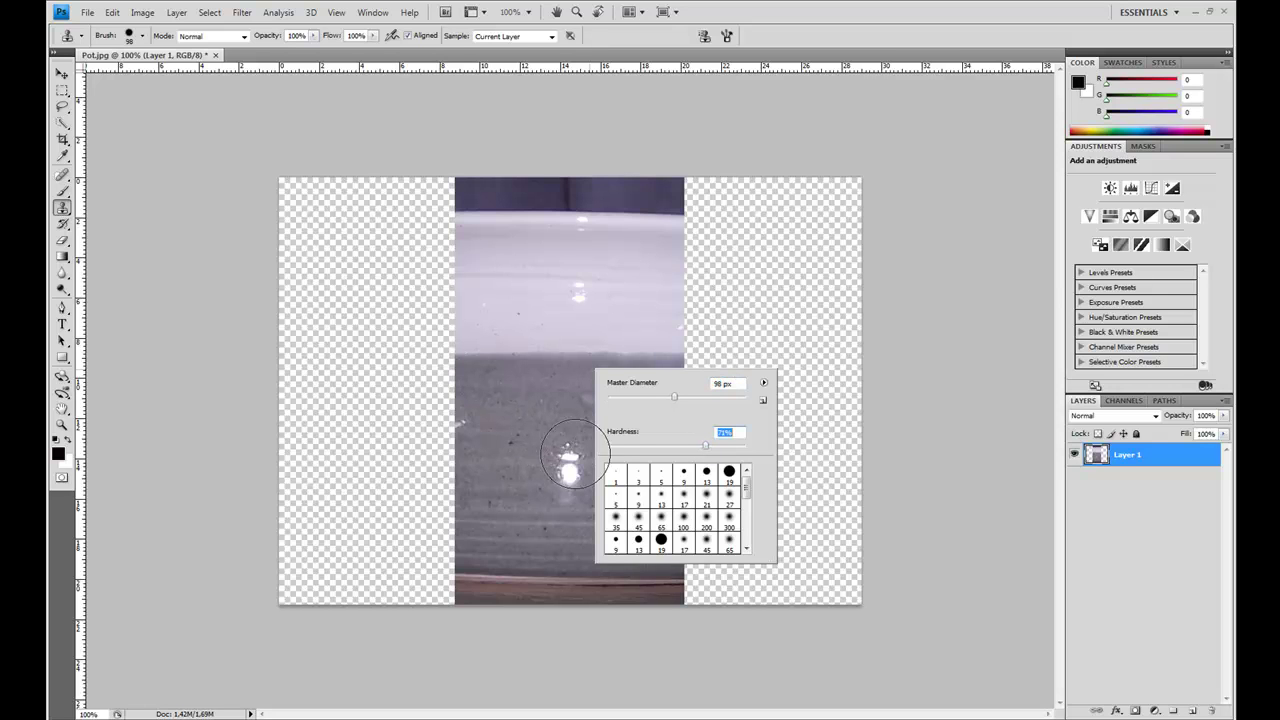
{"action": "key", "text": "Return"}
Clone clean speckled glaze over the large bright reflection in the middle of the grey area
{"action": "key", "text": "ctrl+plus"}
{"action": "key", "text": "ctrl+plus"}
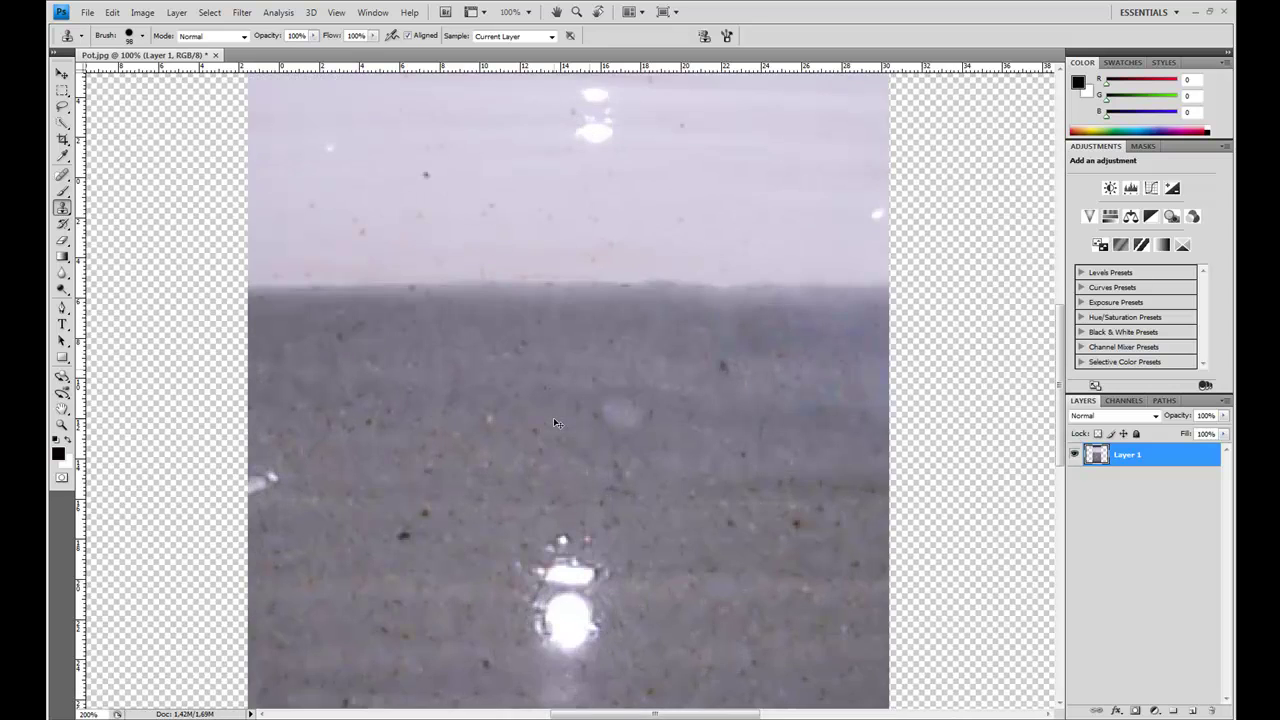
{"action": "left_click_drag", "start_coordinate": [551, 298], "coordinate": [559, 87]}
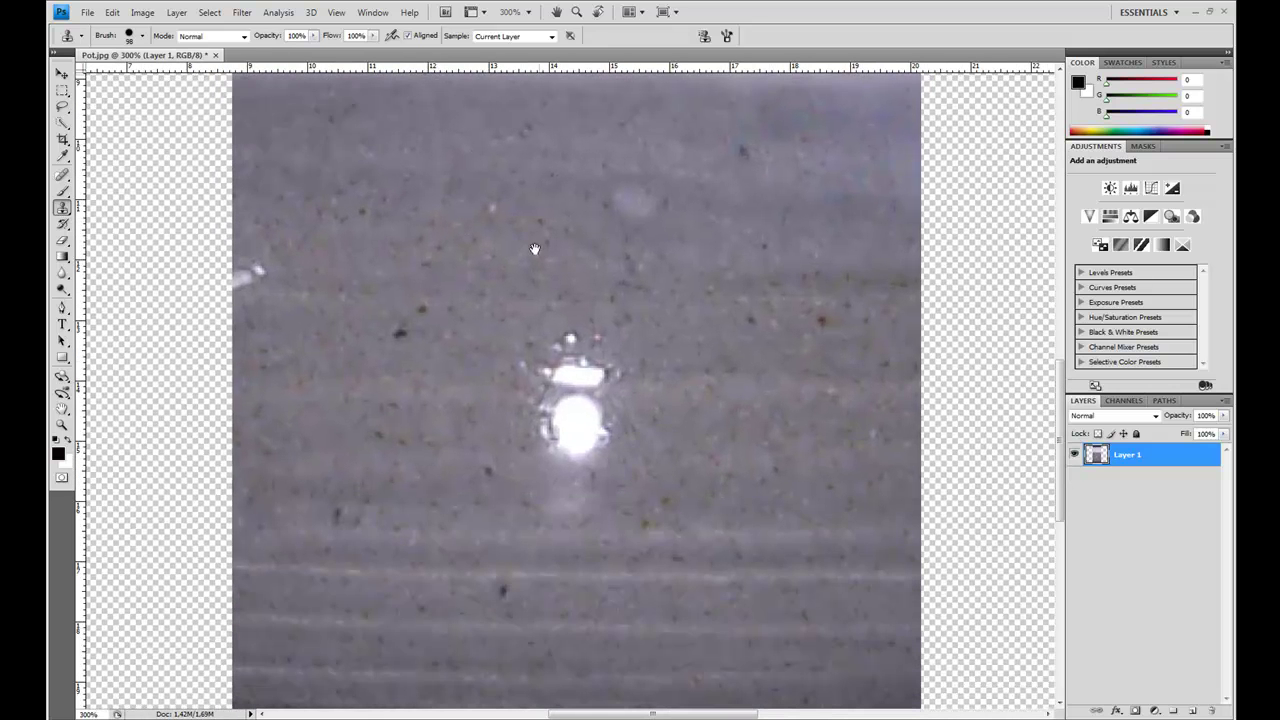
{"action": "left_click", "coordinate": [330, 409], "text": "alt"}
{"action": "left_click", "coordinate": [571, 400]}
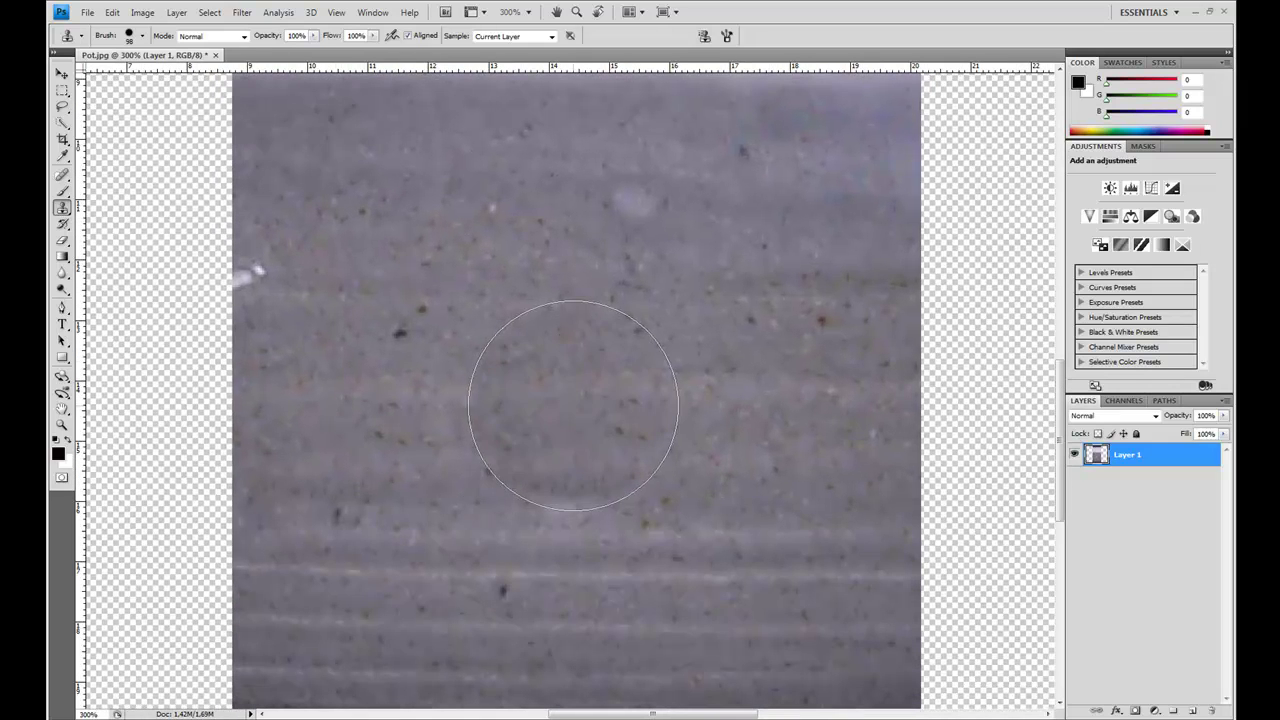
{"action": "key", "text": "ctrl+z"}
{"action": "key", "text": "ctrl+z"}
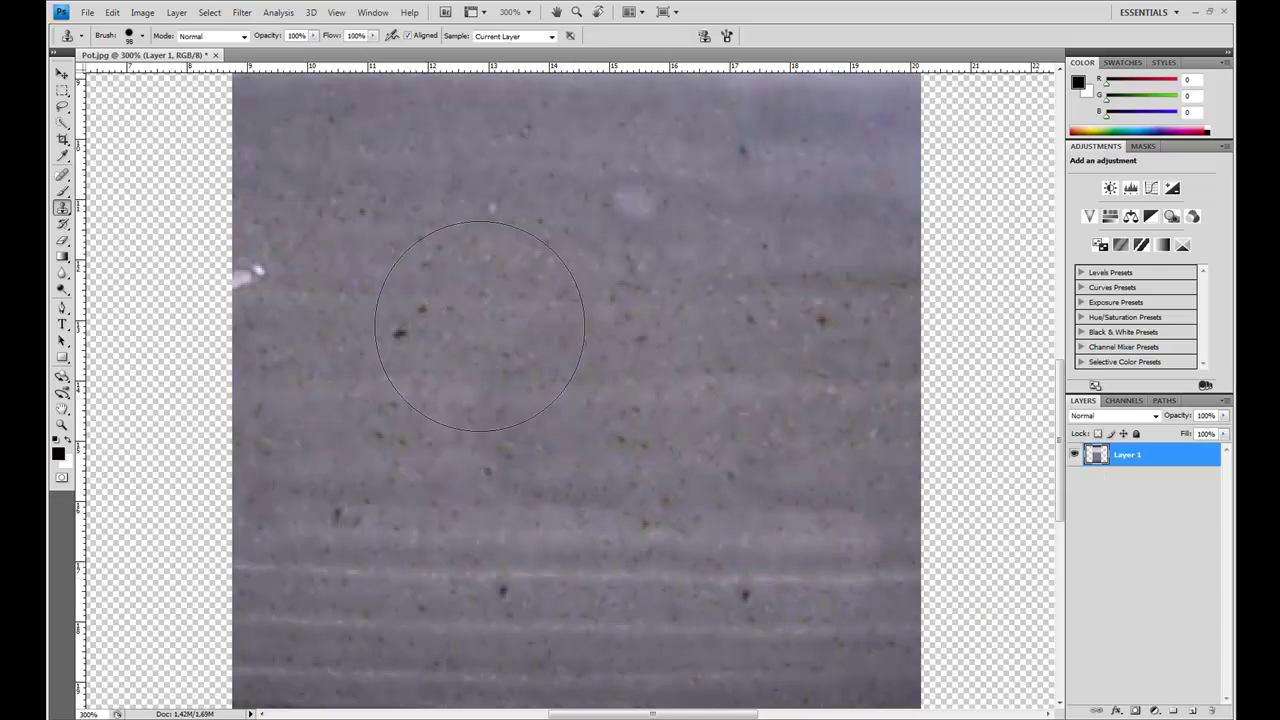
{"action": "left_click_drag", "start_coordinate": [486, 277], "coordinate": [614, 383]}
{"action": "left_click_drag", "start_coordinate": [516, 347], "coordinate": [572, 391]}
{"action": "key", "text": "ctrl+r"}
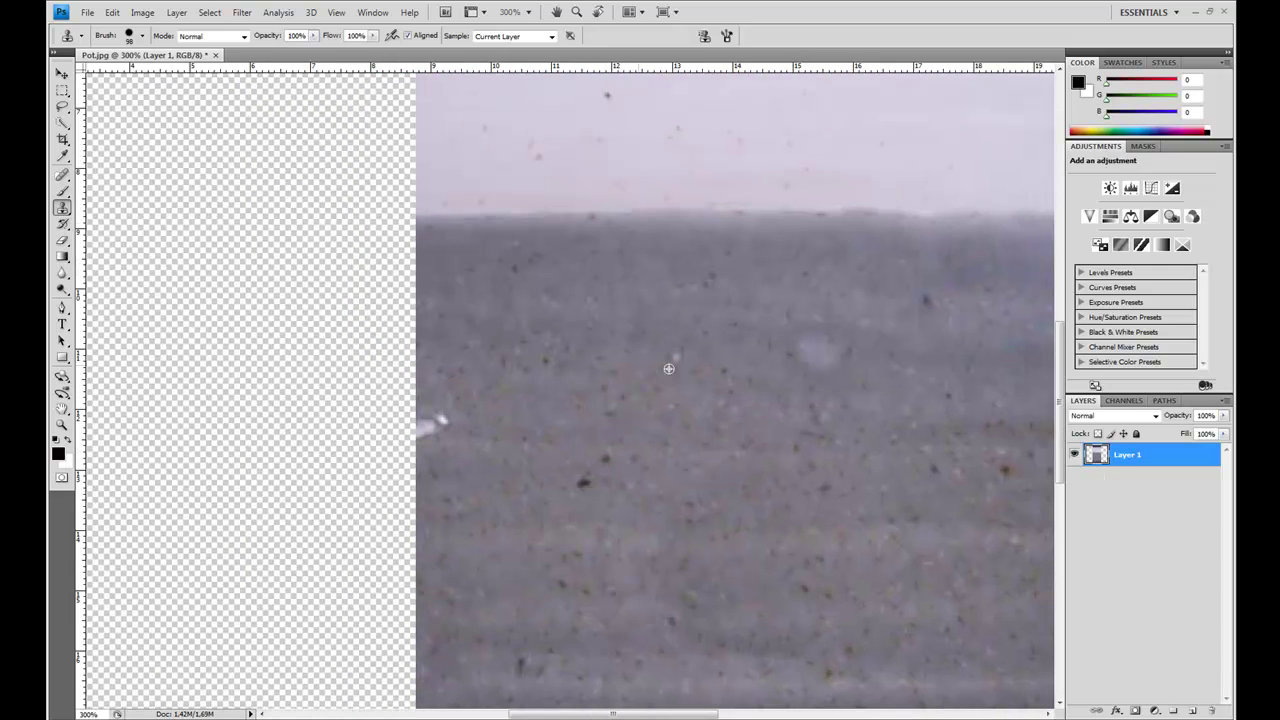
Remove the small reflection at the left edge of the grey glaze with the Spot Healing Brush
{"action": "right_click", "coordinate": [805, 358]}
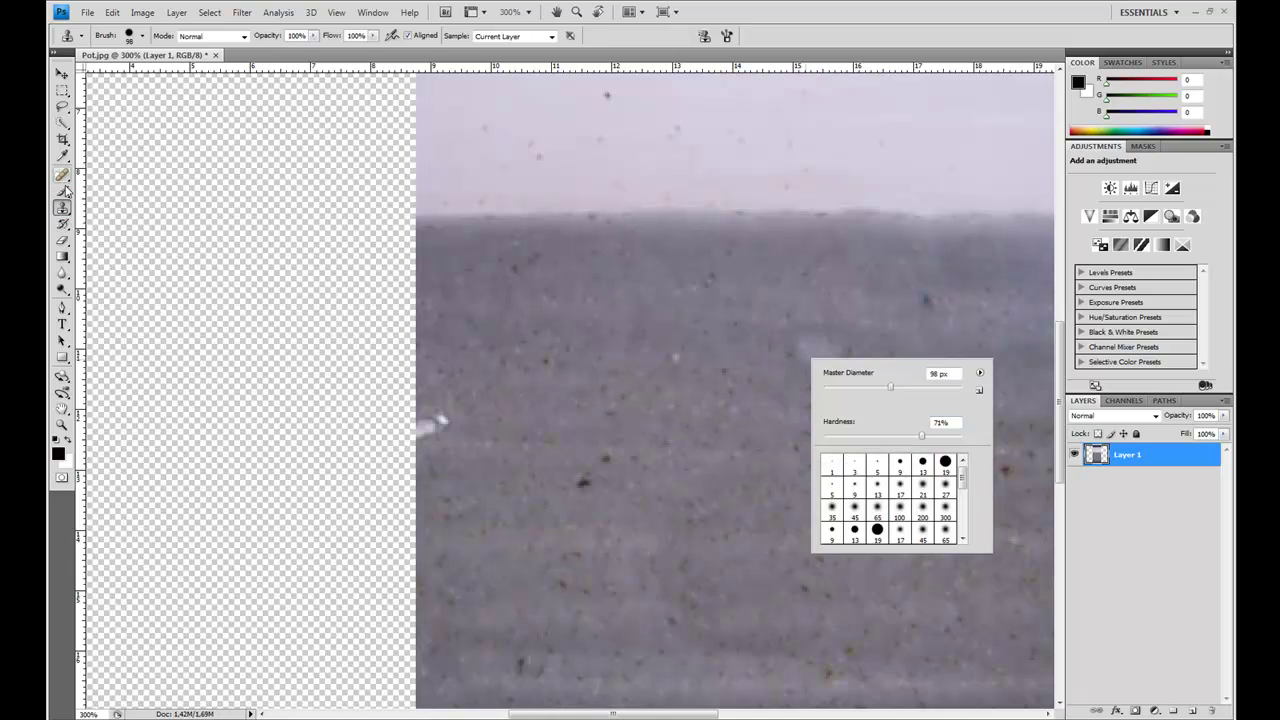
{"action": "left_click", "coordinate": [62, 176]}
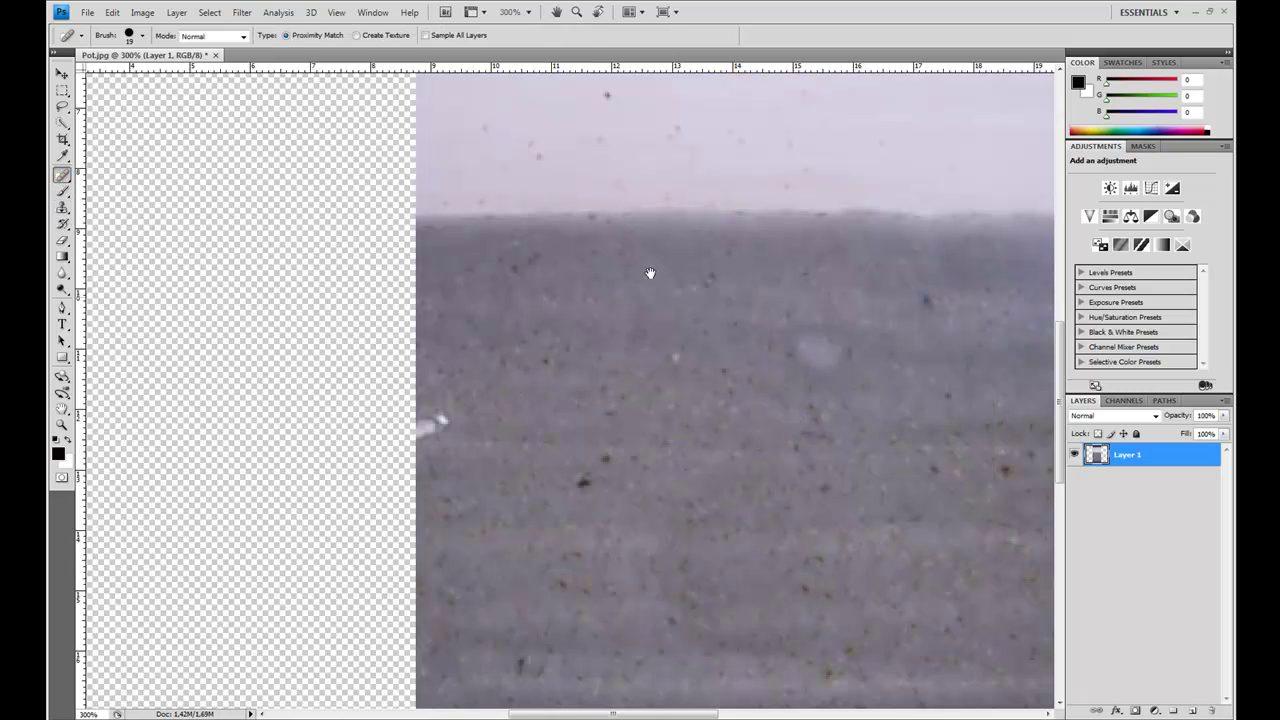
{"action": "scroll", "coordinate": [751, 368], "scroll_direction": "down", "scroll_amount": 1}
{"action": "key", "text": "ctrl+minus"}
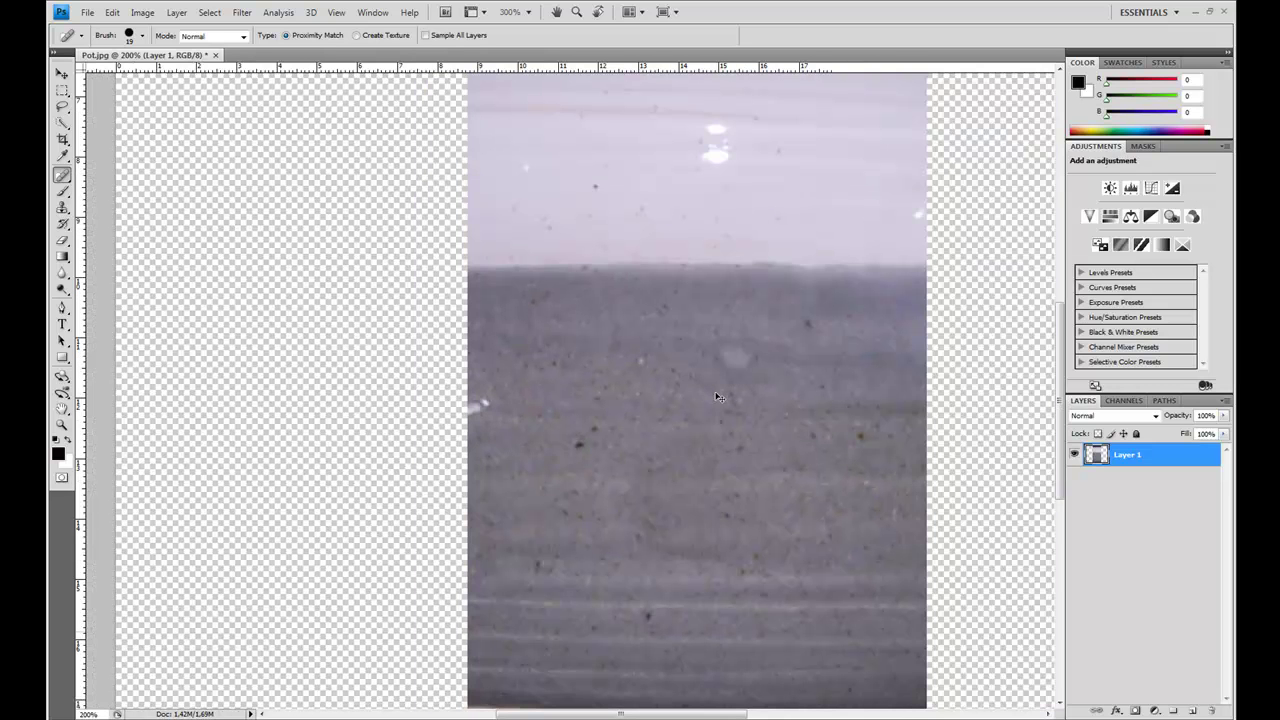
{"action": "left_click", "coordinate": [477, 411]}
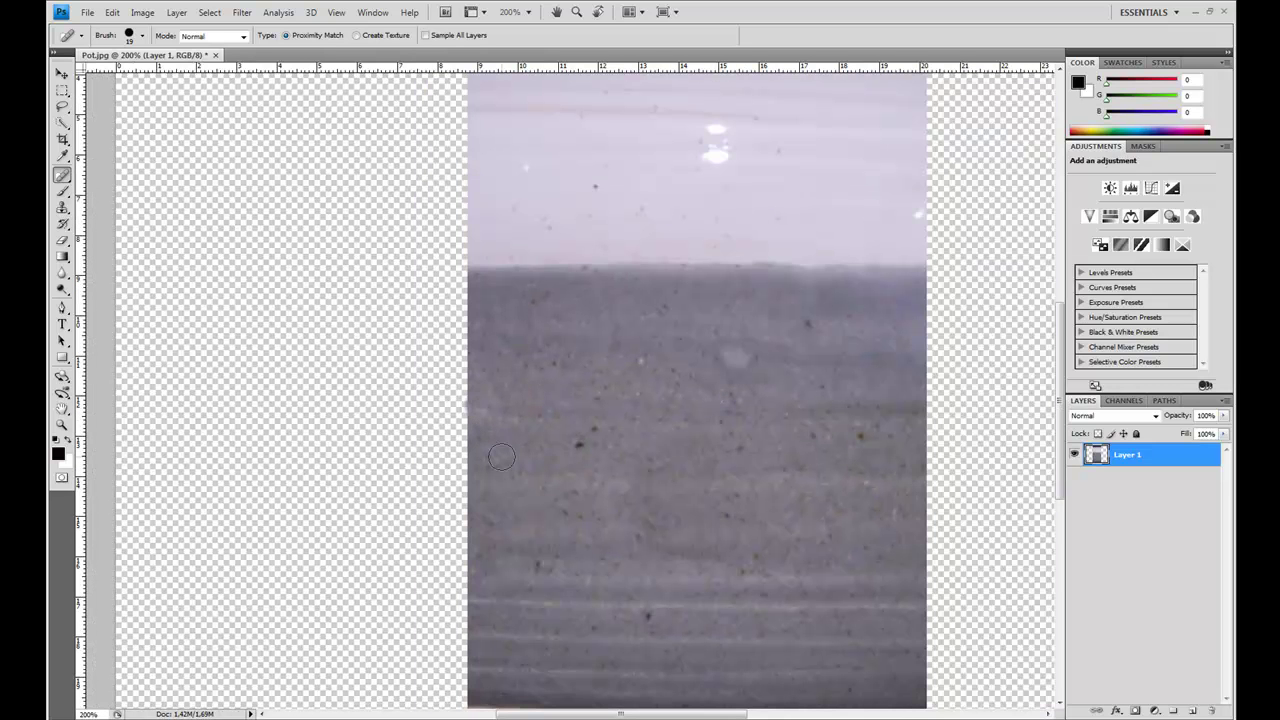
Try to heal the small reflection at the right edge of the white glaze with the Spot Healing Brush
{"action": "left_click_drag", "start_coordinate": [763, 575], "coordinate": [680, 506]}
{"action": "left_click_drag", "start_coordinate": [624, 562], "coordinate": [552, 655]}
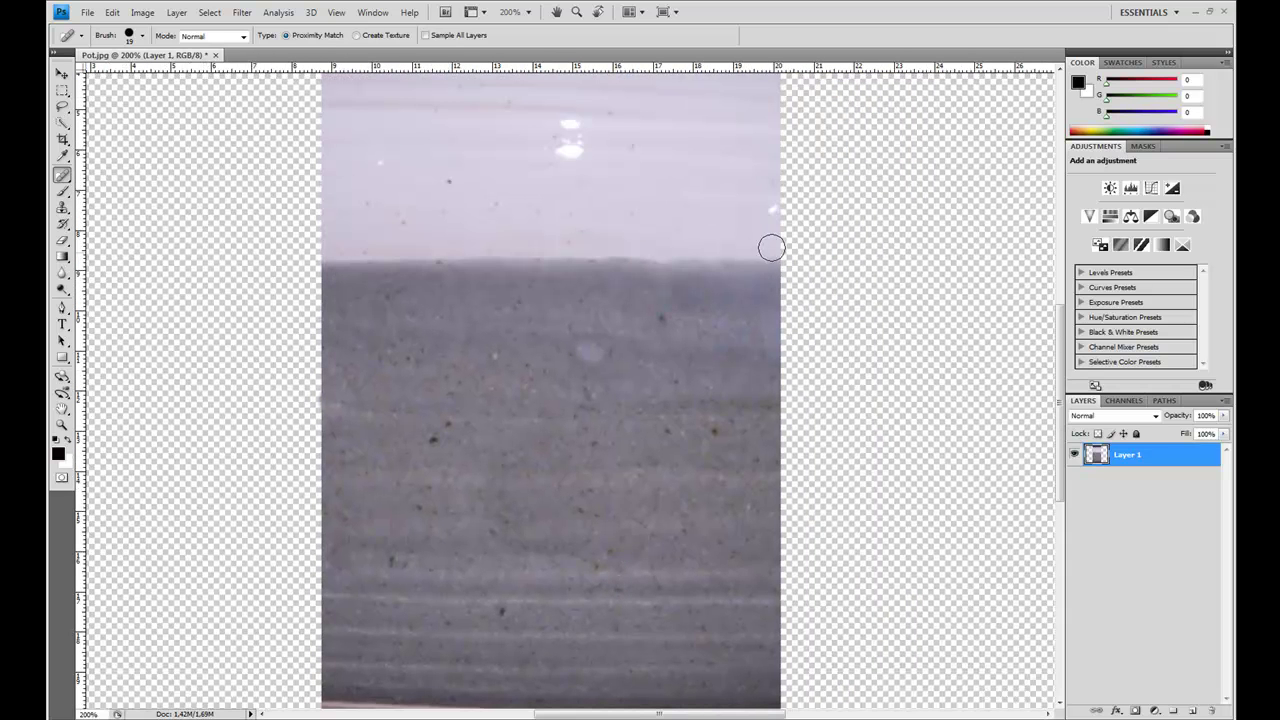
{"action": "left_click", "coordinate": [767, 208]}
{"action": "left_click_drag", "start_coordinate": [729, 247], "coordinate": [623, 332]}
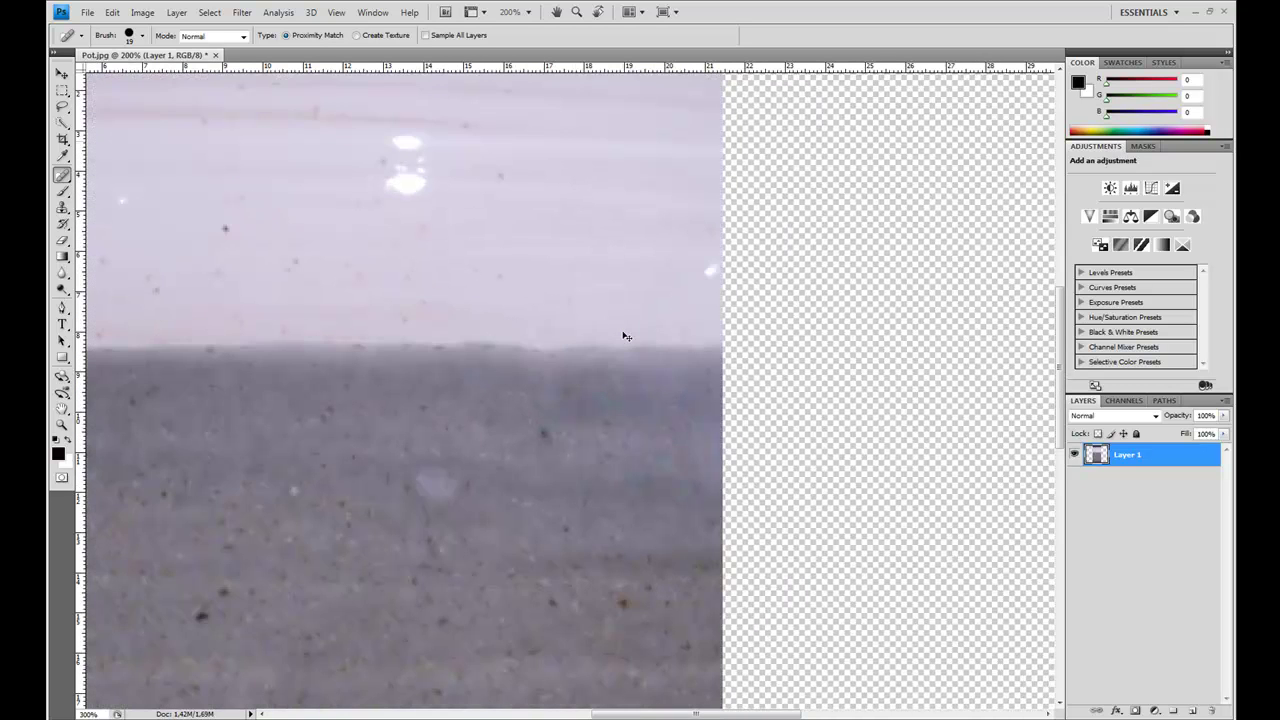
{"action": "key", "text": "ctrl+plus"}
{"action": "key", "text": "ctrl+plus"}
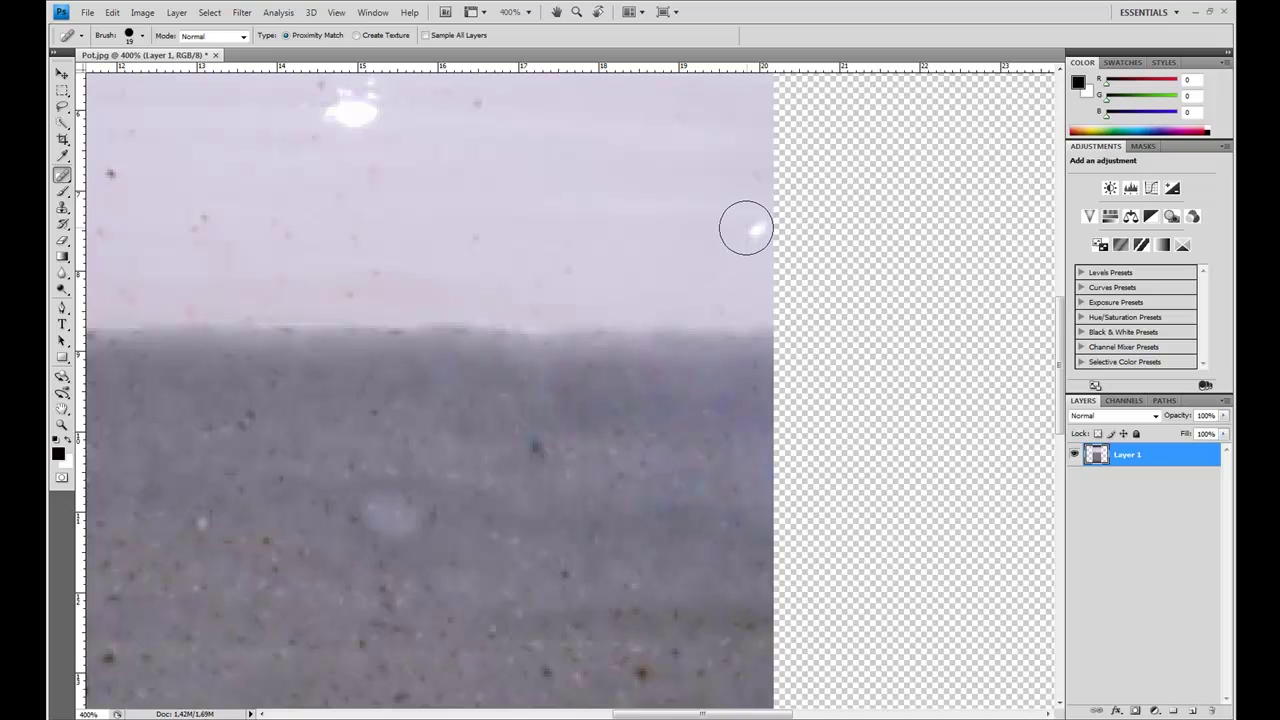
{"action": "left_click", "coordinate": [746, 227]}
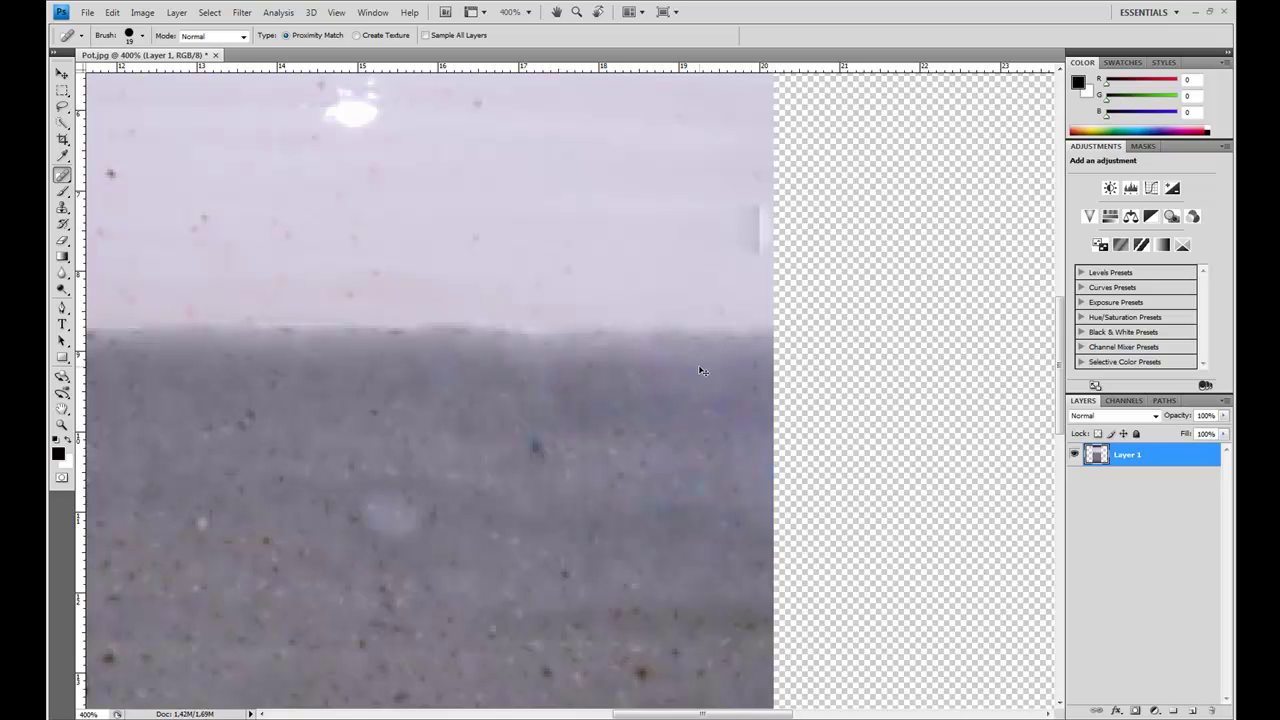
{"action": "key", "text": "ctrl+z"}
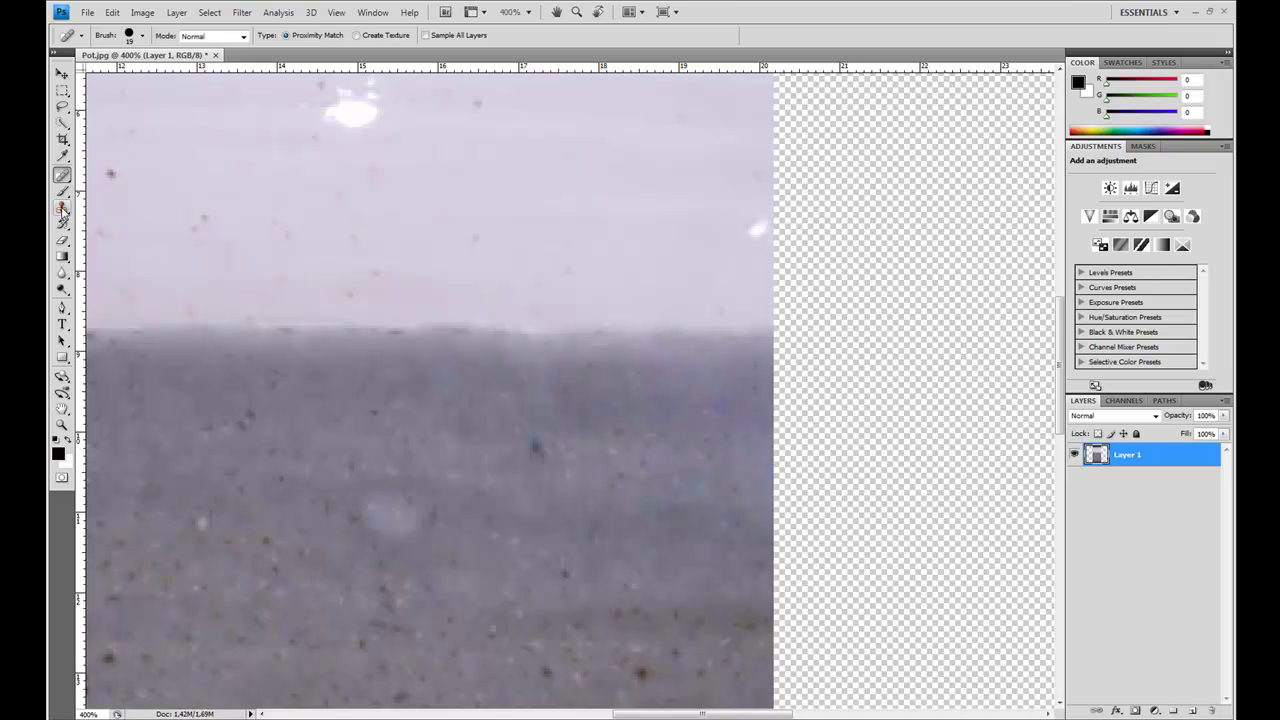
Clone clean white glaze over the reflection at the strip's right edge with a 19 px, 71% hardness Clone Stamp
{"action": "left_click", "coordinate": [62, 207]}
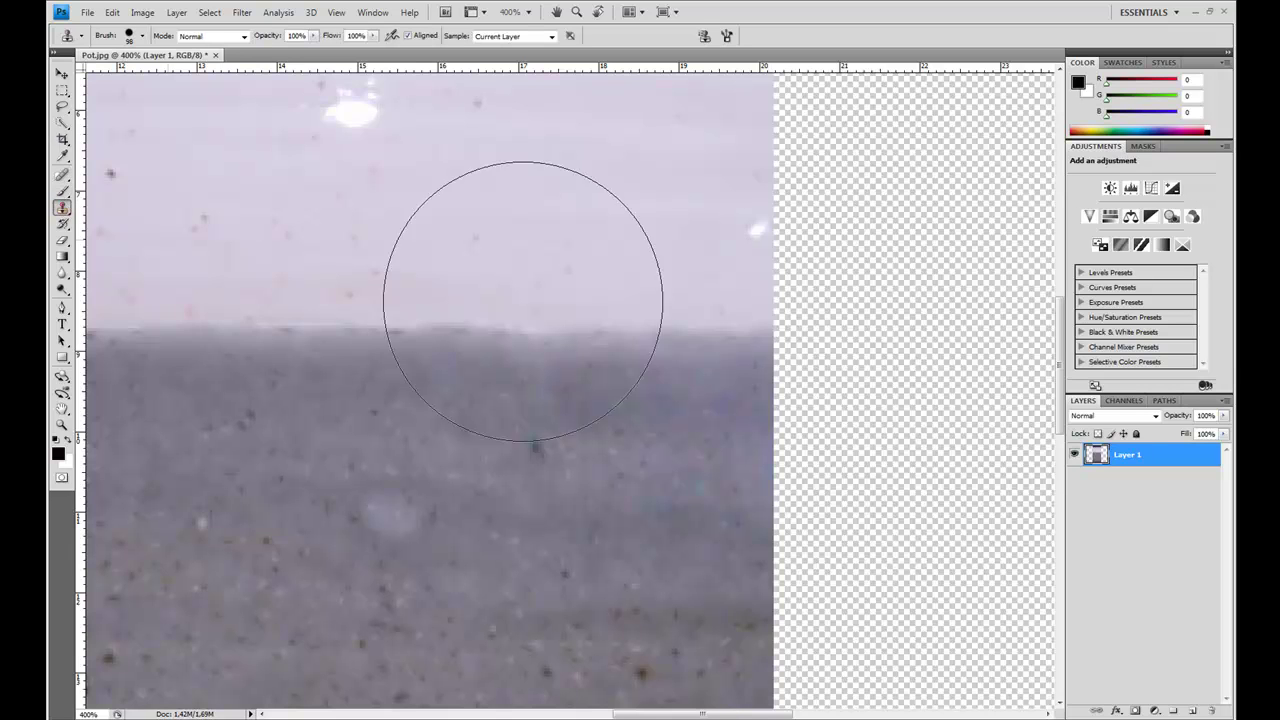
{"action": "left_click", "coordinate": [557, 234], "text": "alt"}
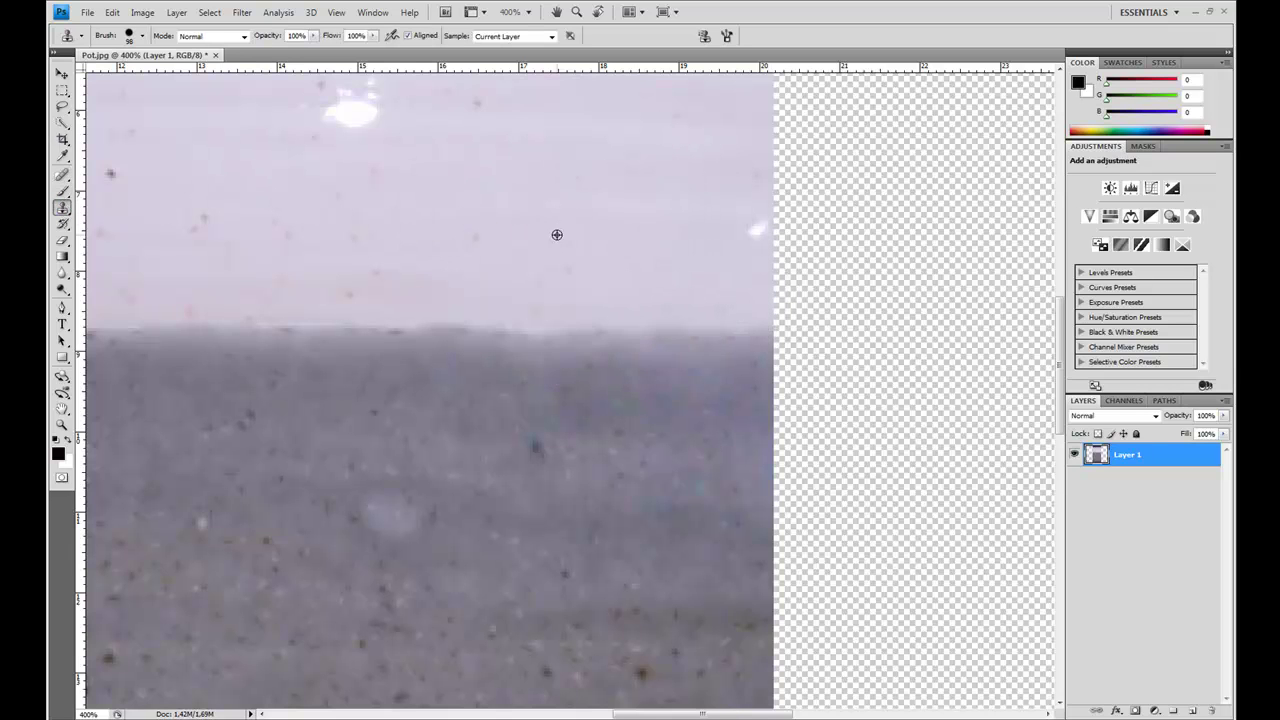
{"action": "right_click", "coordinate": [557, 234]}
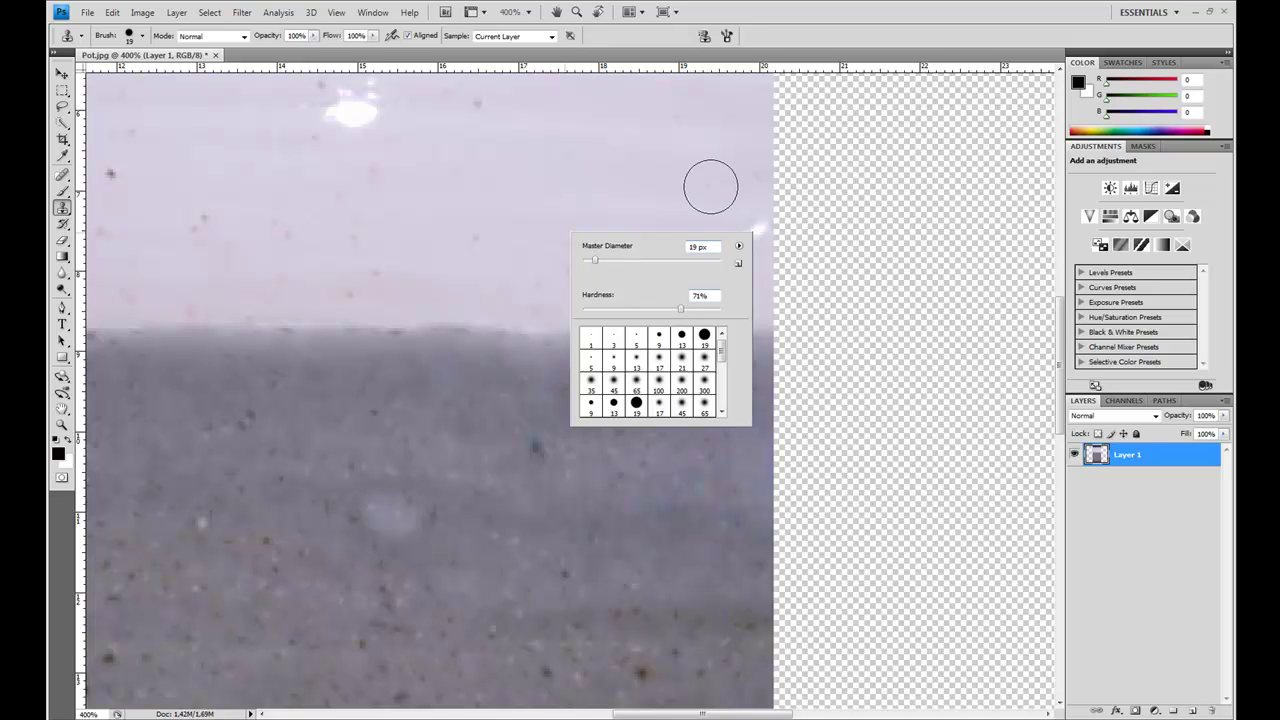
{"action": "left_click", "coordinate": [668, 200], "text": "alt"}
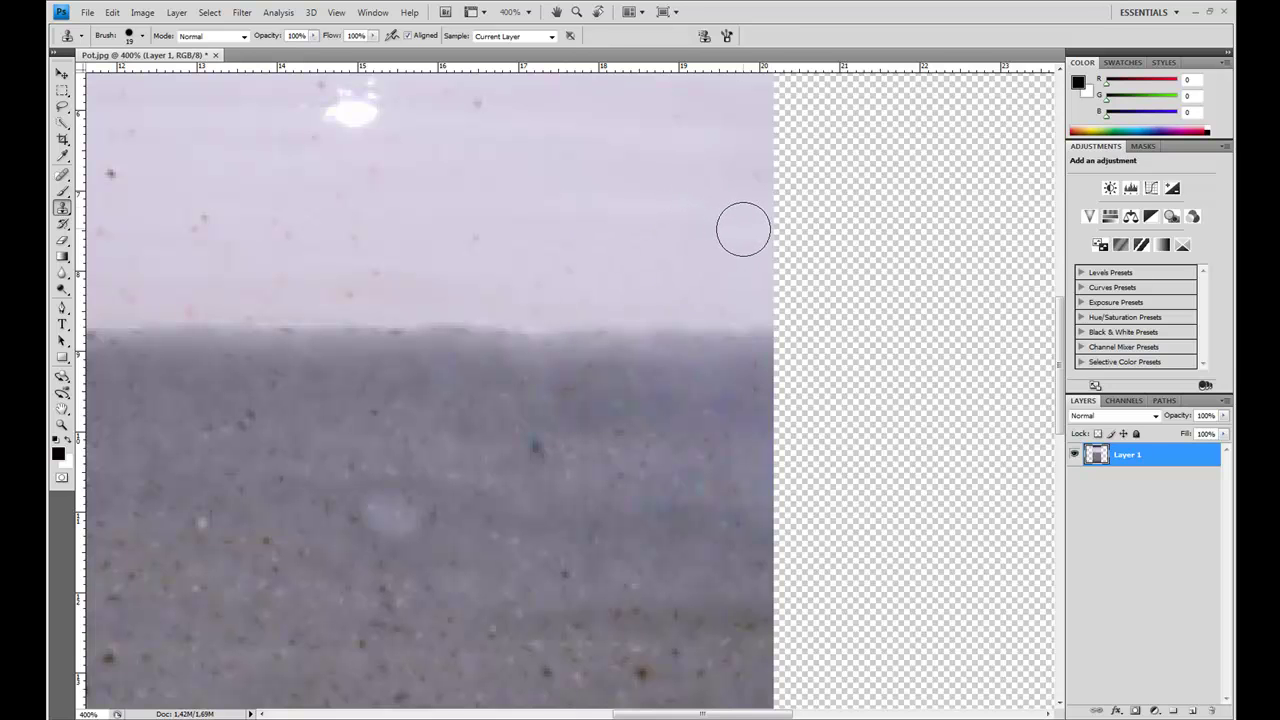
Clone out the pair of bright reflections in the middle of the white glaze
{"action": "mouse_move", "coordinate": [449, 194]}
{"action": "left_mouse_down"}
{"action": "mouse_move", "coordinate": [597, 340]}
{"action": "mouse_move", "coordinate": [632, 398]}
{"action": "left_mouse_up"}
{"action": "left_click", "coordinate": [638, 307], "text": "alt"}
{"action": "mouse_move", "coordinate": [560, 280]}
{"action": "left_mouse_down"}
{"action": "mouse_move", "coordinate": [534, 300]}
{"action": "mouse_move", "coordinate": [494, 283]}
{"action": "mouse_move", "coordinate": [547, 263]}
{"action": "mouse_move", "coordinate": [514, 243]}
{"action": "mouse_move", "coordinate": [524, 264]}
{"action": "left_mouse_up"}
{"action": "left_click_drag", "start_coordinate": [181, 309], "coordinate": [412, 313]}
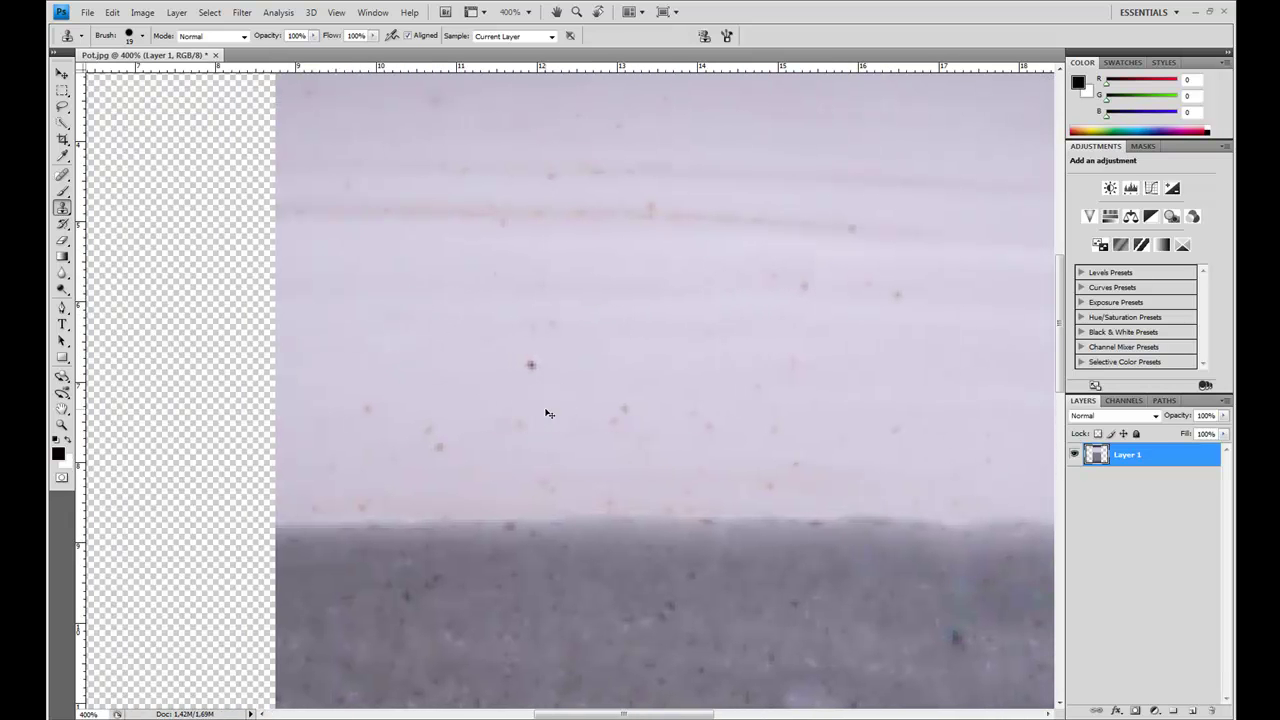
Clone out the two small reflections on the pot's white rim
{"action": "key", "text": "ctrl+minus"}
{"action": "key", "text": "ctrl+minus"}
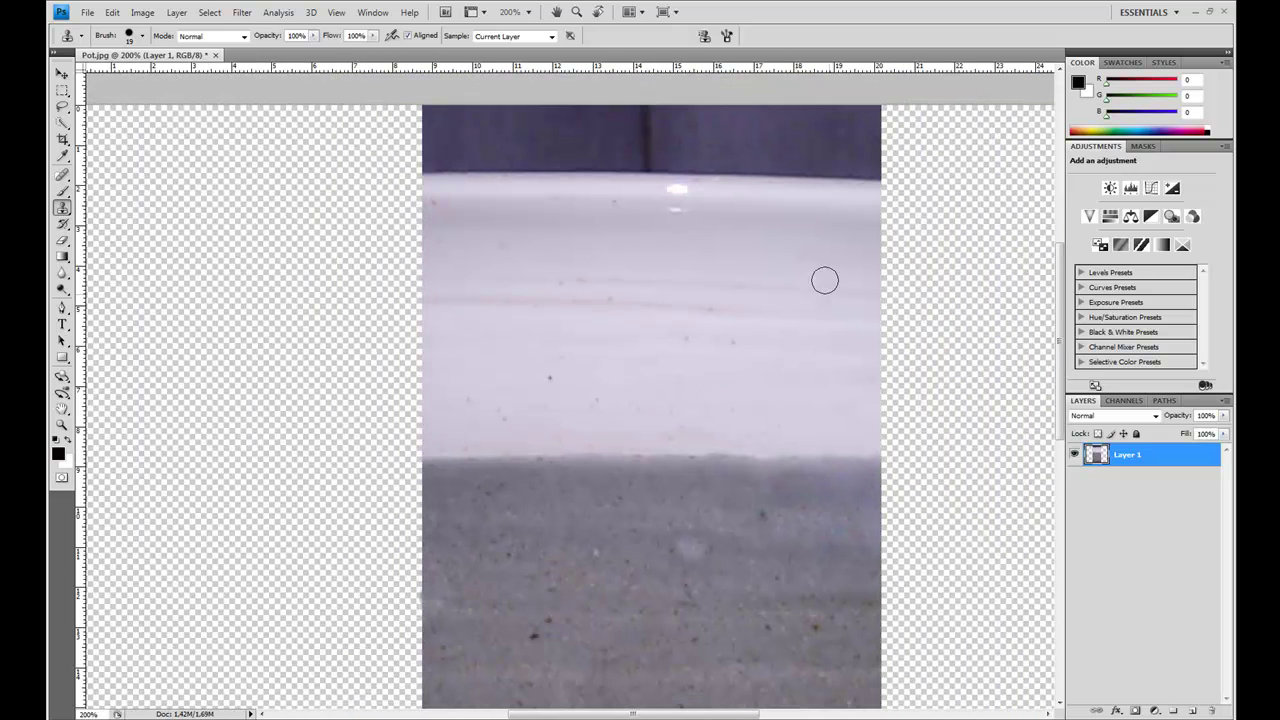
{"action": "left_click", "coordinate": [676, 188]}
{"action": "left_click", "coordinate": [675, 206]}
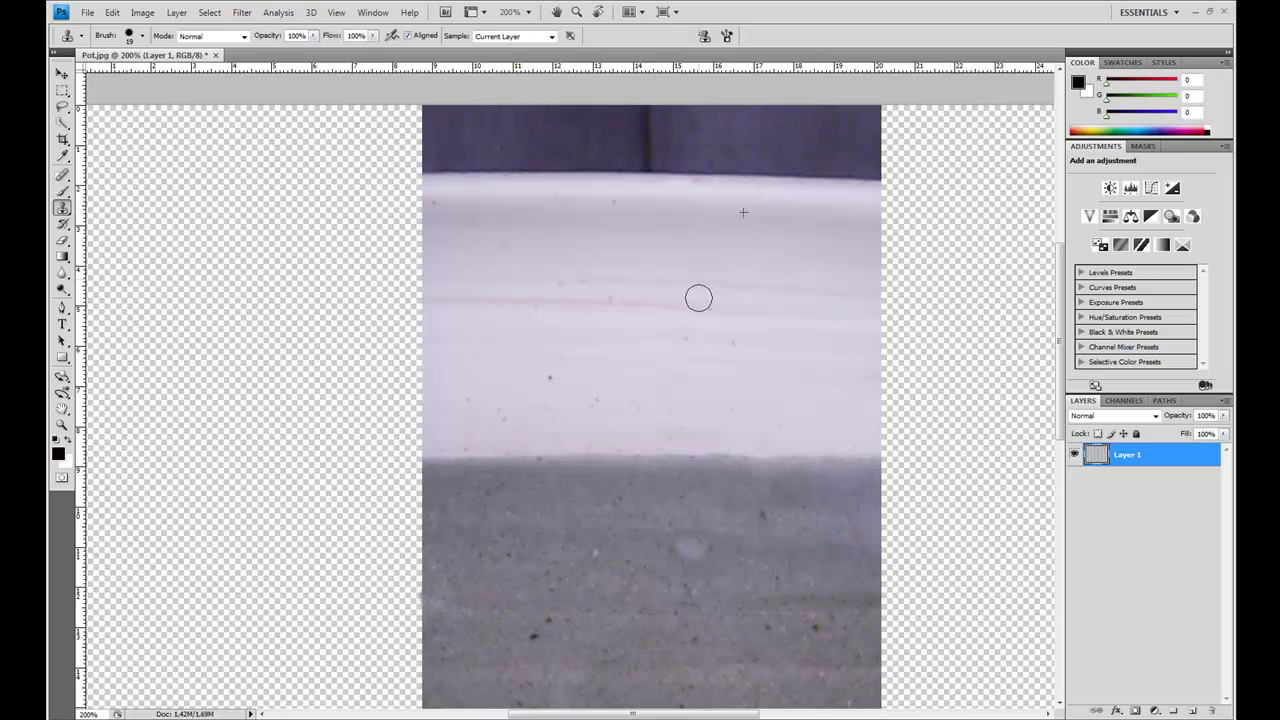
Open the Liquify filter on the strip and set up the Forward Warp tool with brush size 76
{"action": "key", "text": "ctrl+minus"}
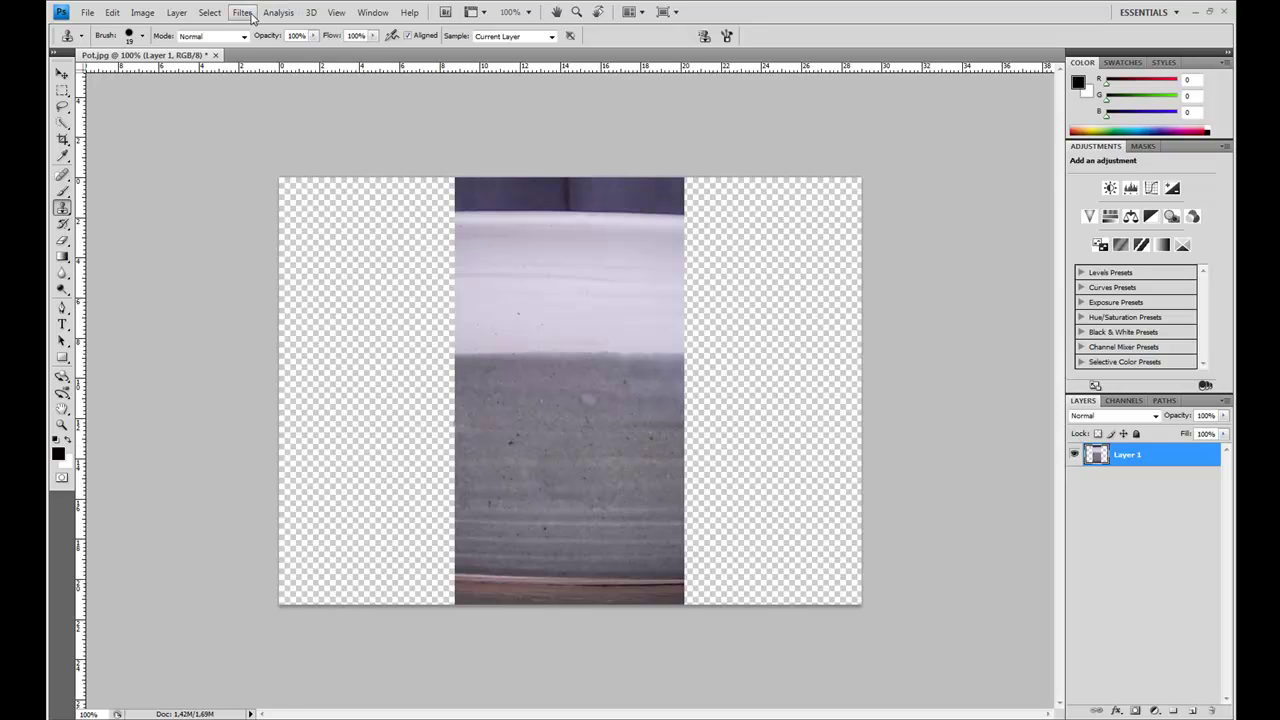
{"action": "left_click", "coordinate": [248, 14]}
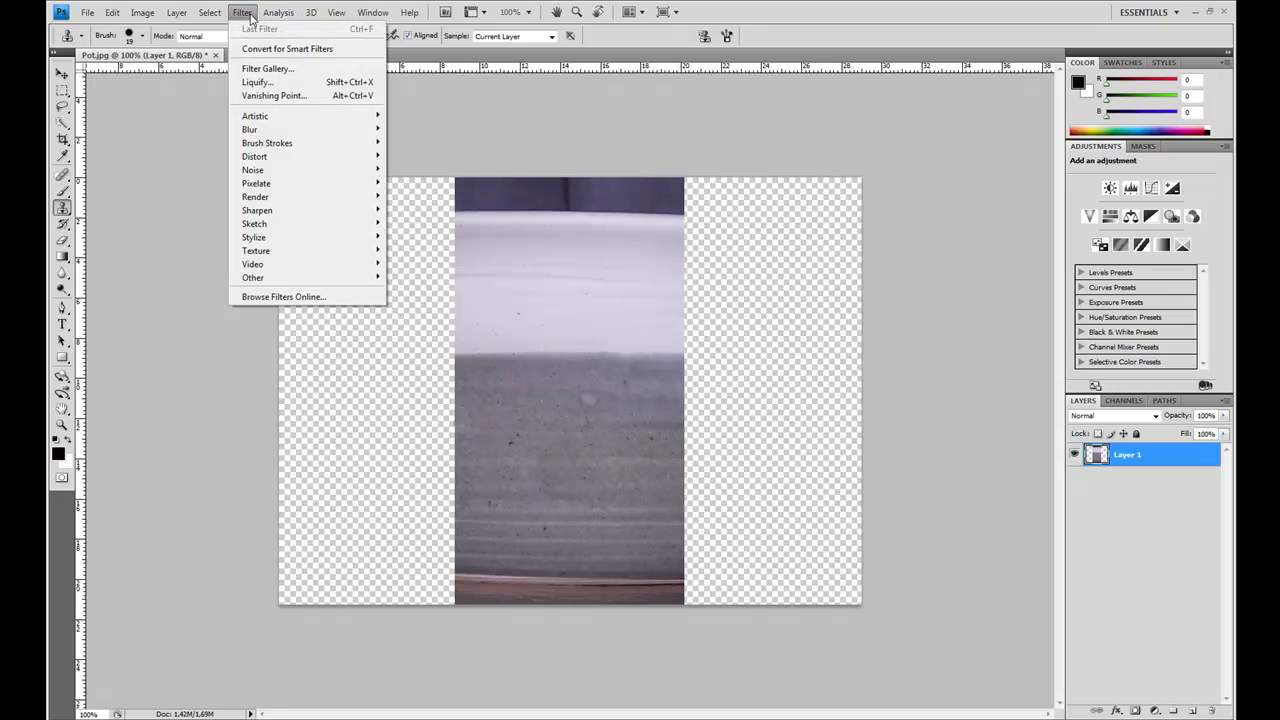
{"action": "left_click", "coordinate": [257, 84]}
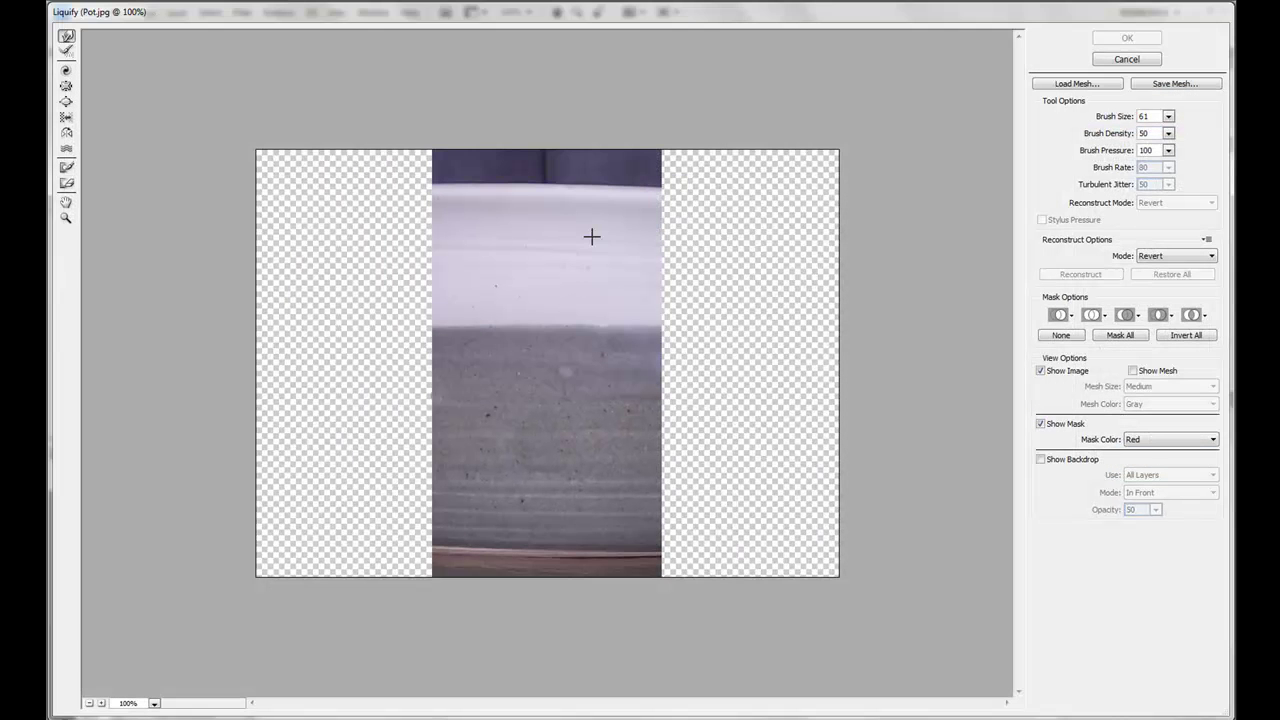
{"action": "left_click", "coordinate": [1168, 117]}
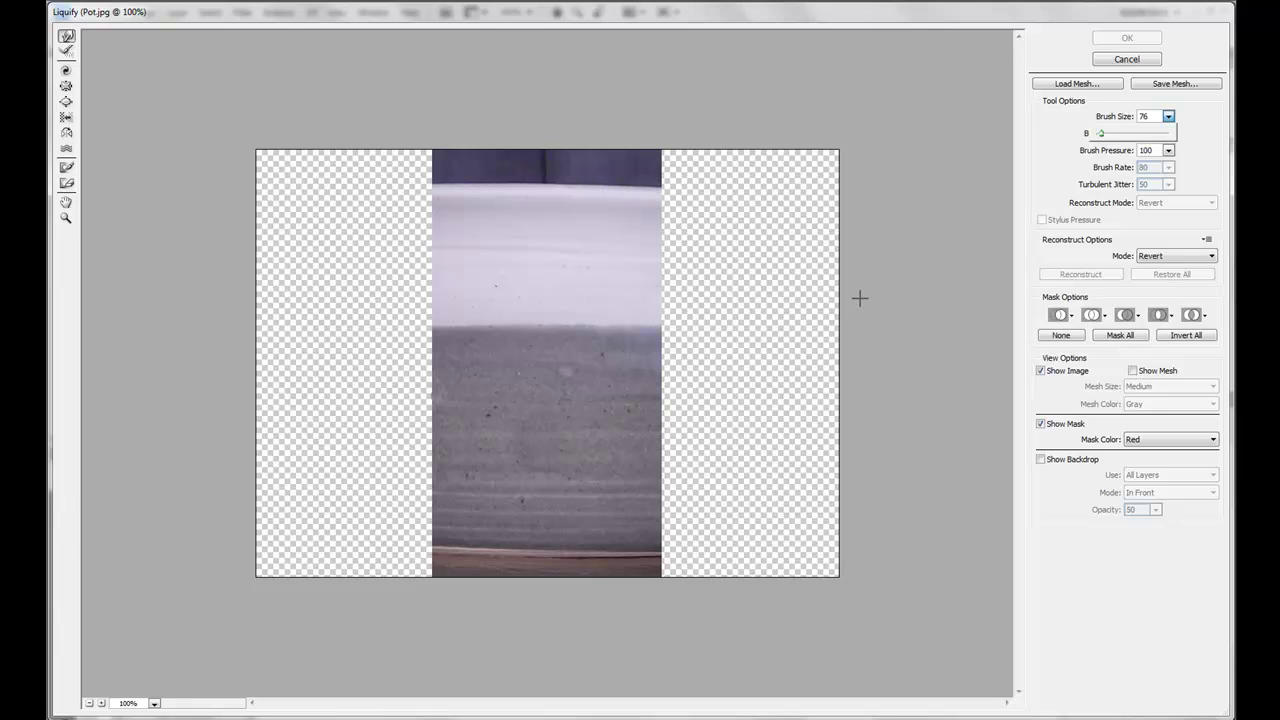
{"action": "left_click", "coordinate": [66, 37]}
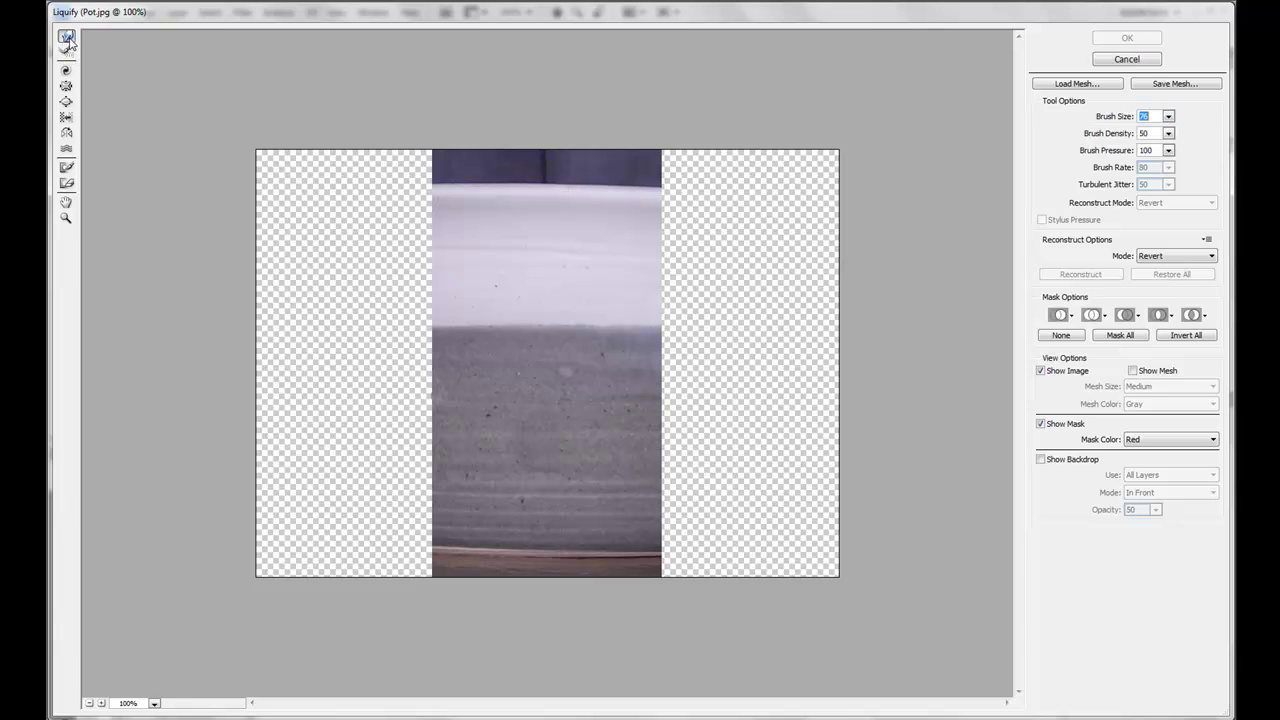
Warp the pot's white rim into a straight horizontal line across the full width of the strip
{"action": "left_click", "coordinate": [530, 196]}
{"action": "left_click", "coordinate": [529, 194]}
{"action": "left_click_drag", "start_coordinate": [517, 149], "coordinate": [548, 397]}
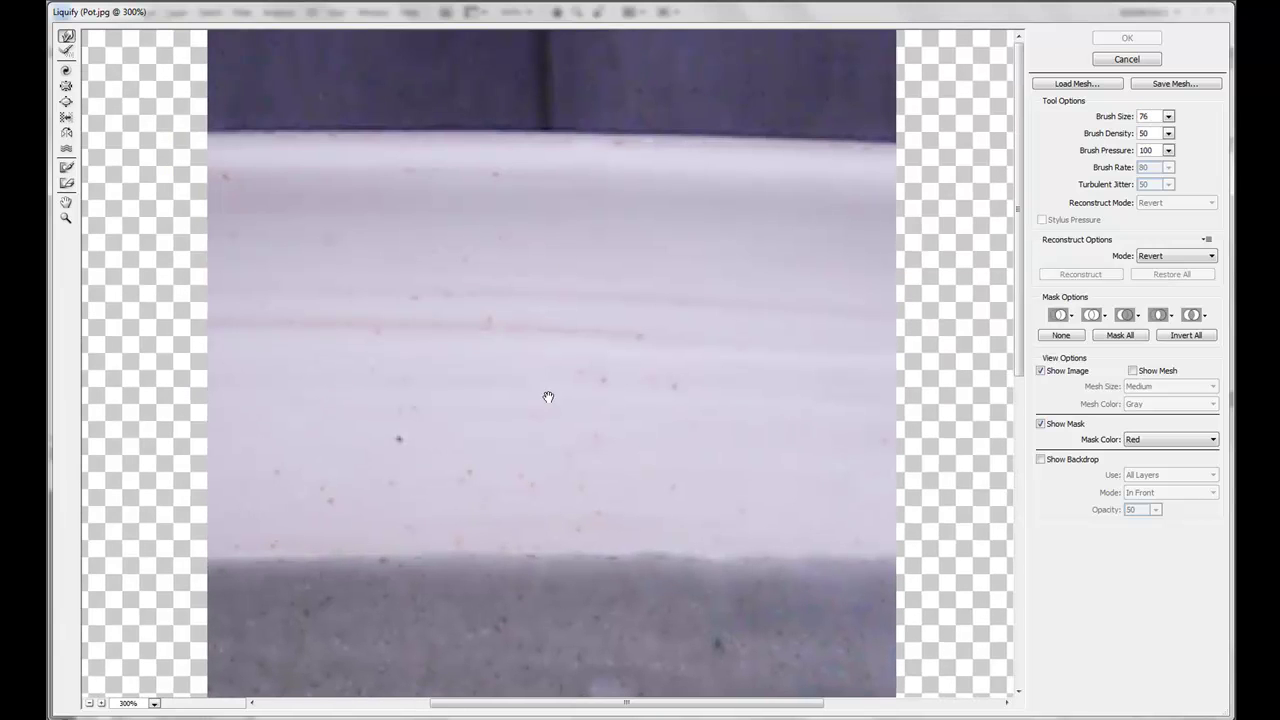
{"action": "left_click_drag", "start_coordinate": [580, 190], "coordinate": [589, 323]}
{"action": "left_click_drag", "start_coordinate": [622, 149], "coordinate": [615, 141]}
{"action": "left_click_drag", "start_coordinate": [720, 149], "coordinate": [720, 142]}
{"action": "left_click_drag", "start_coordinate": [804, 148], "coordinate": [904, 138]}
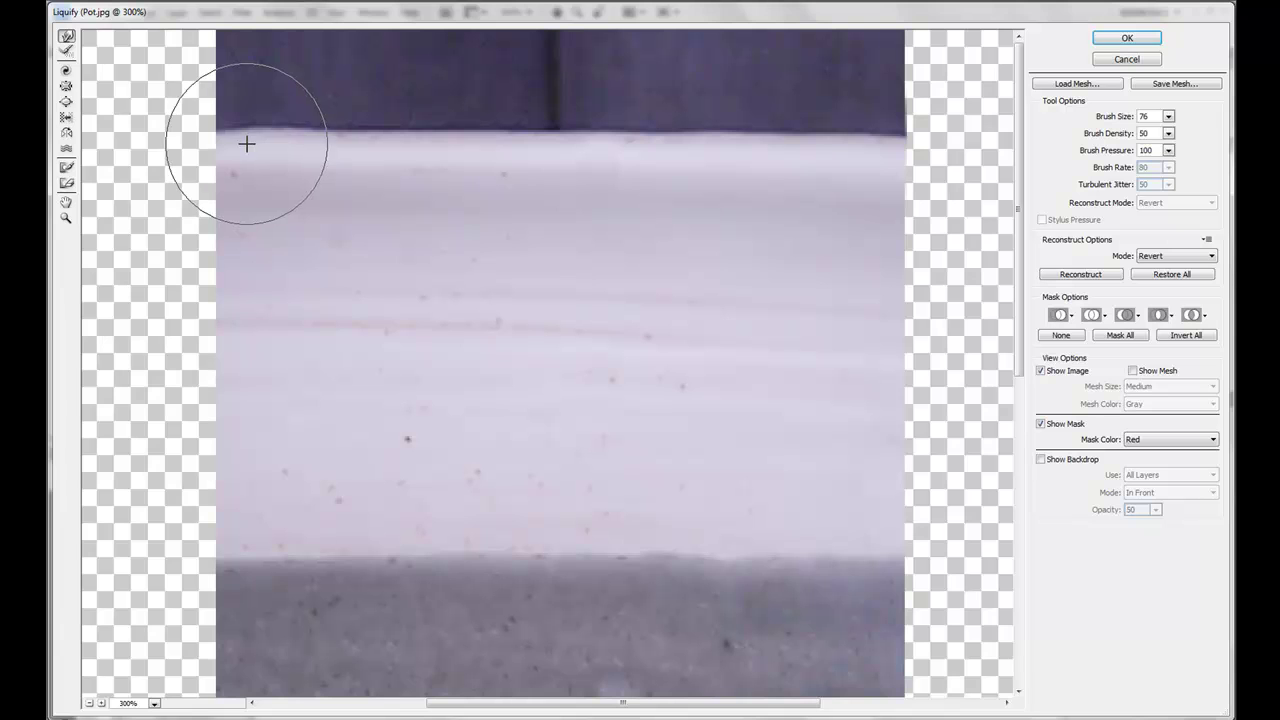
{"action": "left_click_drag", "start_coordinate": [247, 144], "coordinate": [244, 138]}
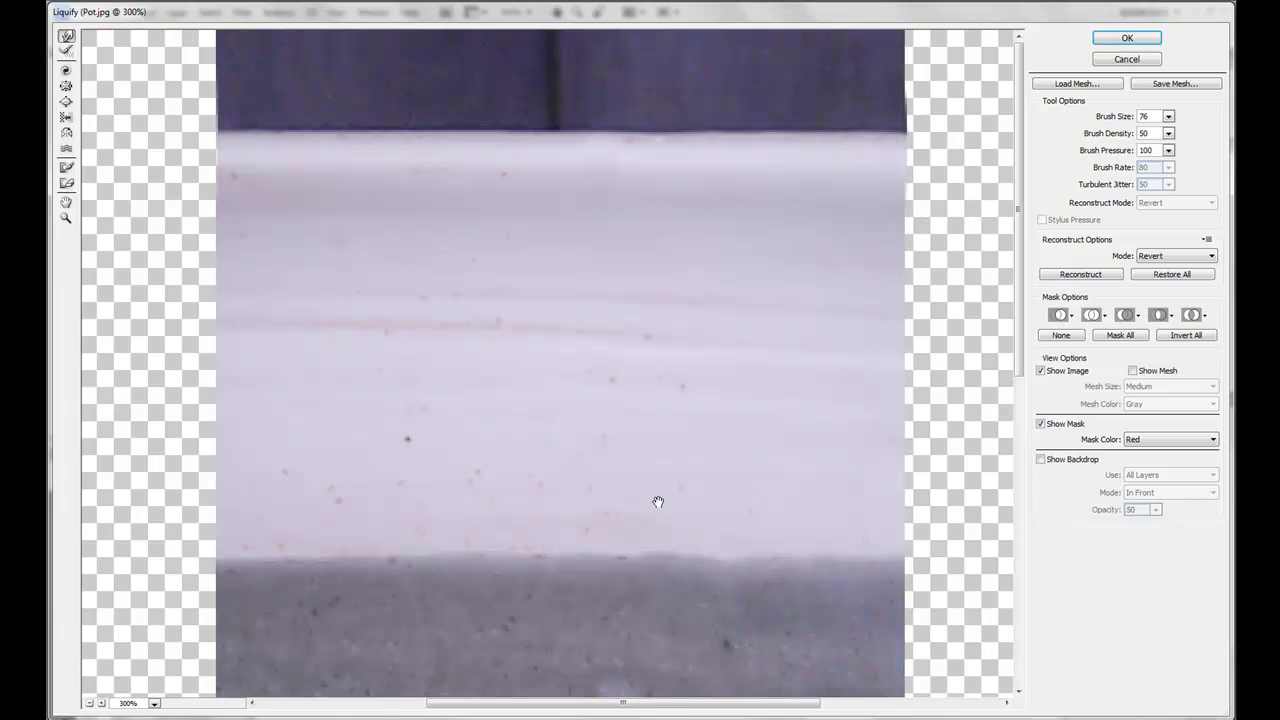
{"action": "left_click_drag", "start_coordinate": [658, 502], "coordinate": [654, 214]}
{"action": "left_click_drag", "start_coordinate": [580, 626], "coordinate": [589, 208]}
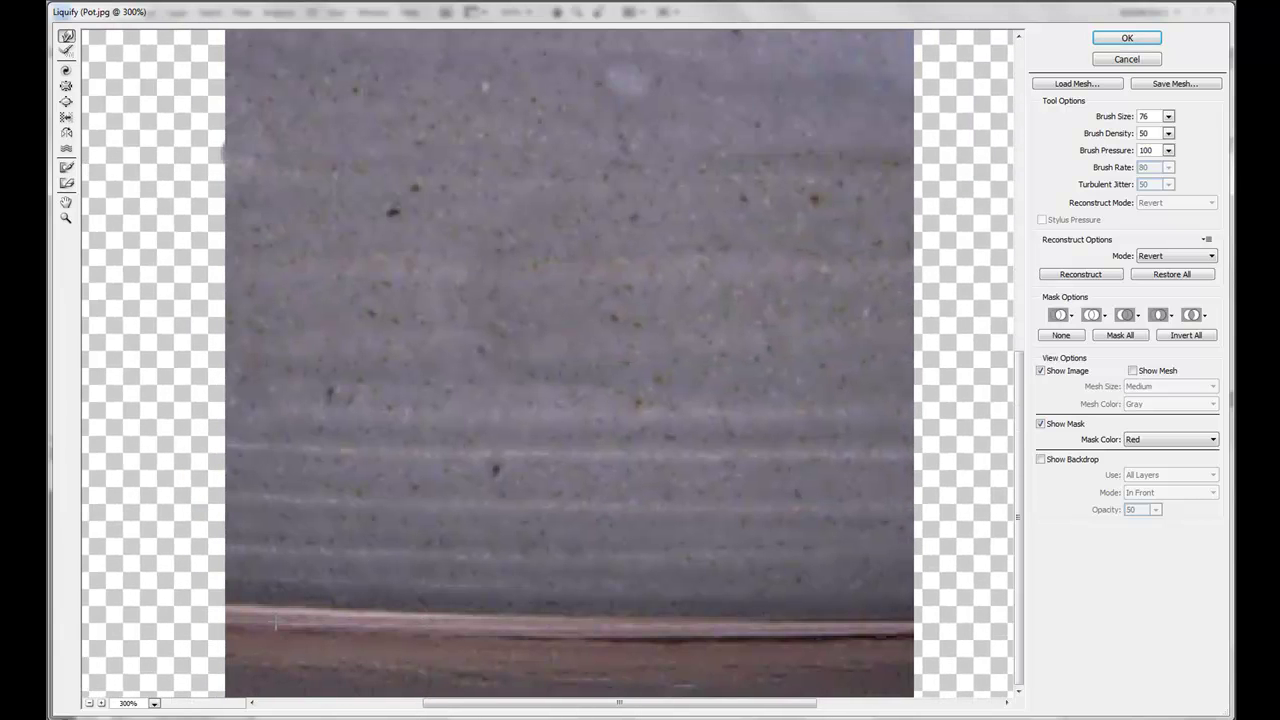
{"action": "left_click_drag", "start_coordinate": [514, 618], "coordinate": [503, 645]}
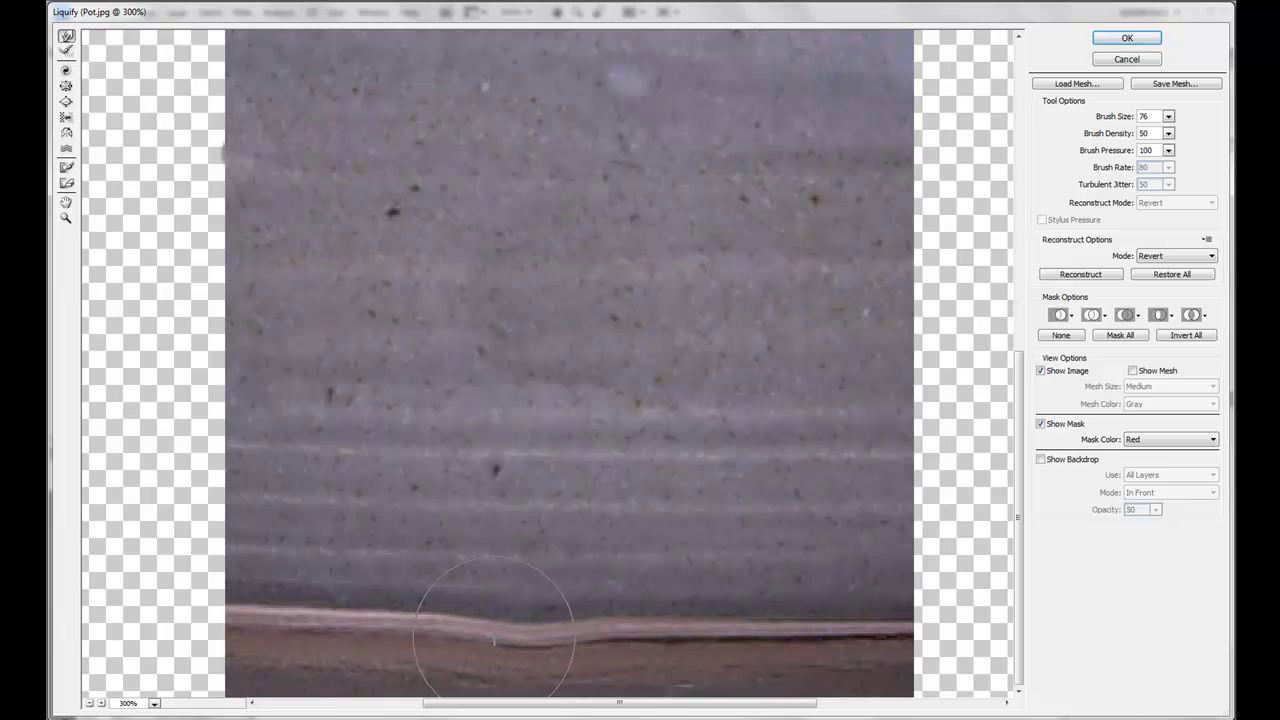
{"action": "key", "text": "ctrl+z"}
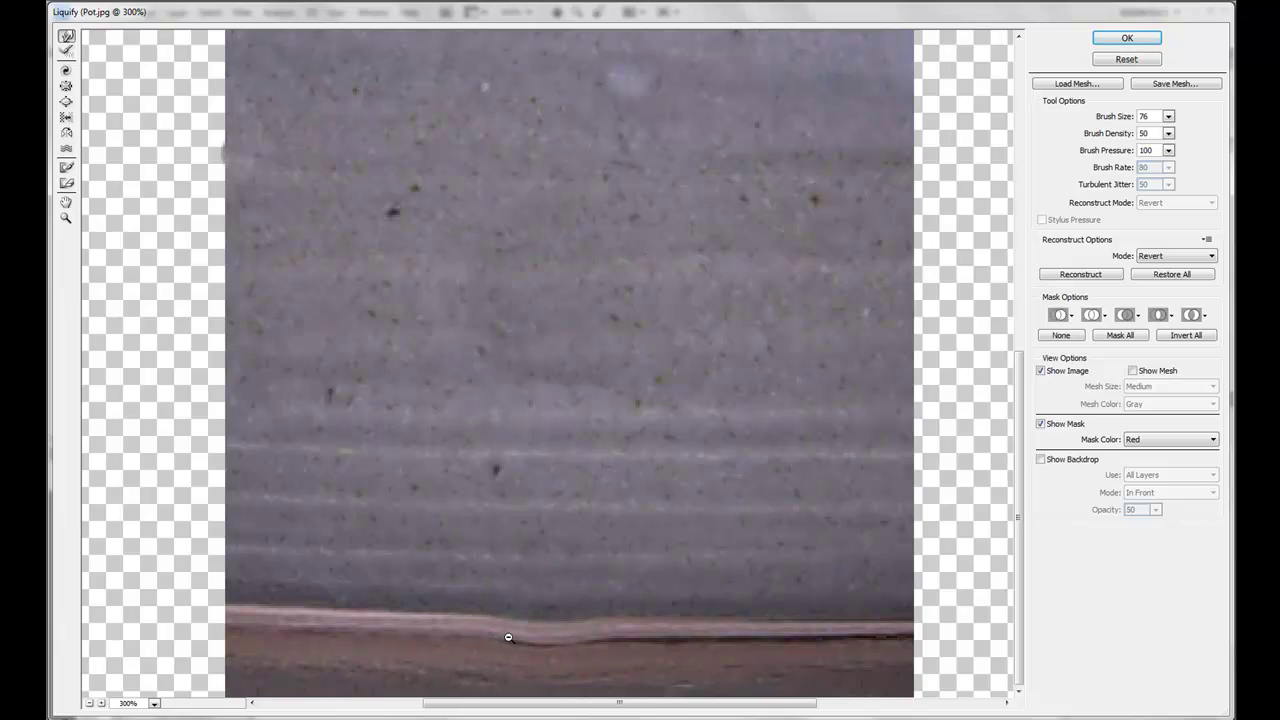
{"action": "key", "text": "ctrl+alt+z"}
Warp the pale line at the pot's base downward from the middle to the strip's left edge to straighten it
{"action": "left_click_drag", "start_coordinate": [501, 620], "coordinate": [503, 634]}
{"action": "mouse_move", "coordinate": [420, 618]}
{"action": "left_mouse_down"}
{"action": "mouse_move", "coordinate": [414, 634]}
{"action": "mouse_move", "coordinate": [361, 627]}
{"action": "mouse_move", "coordinate": [358, 640]}
{"action": "left_mouse_up"}
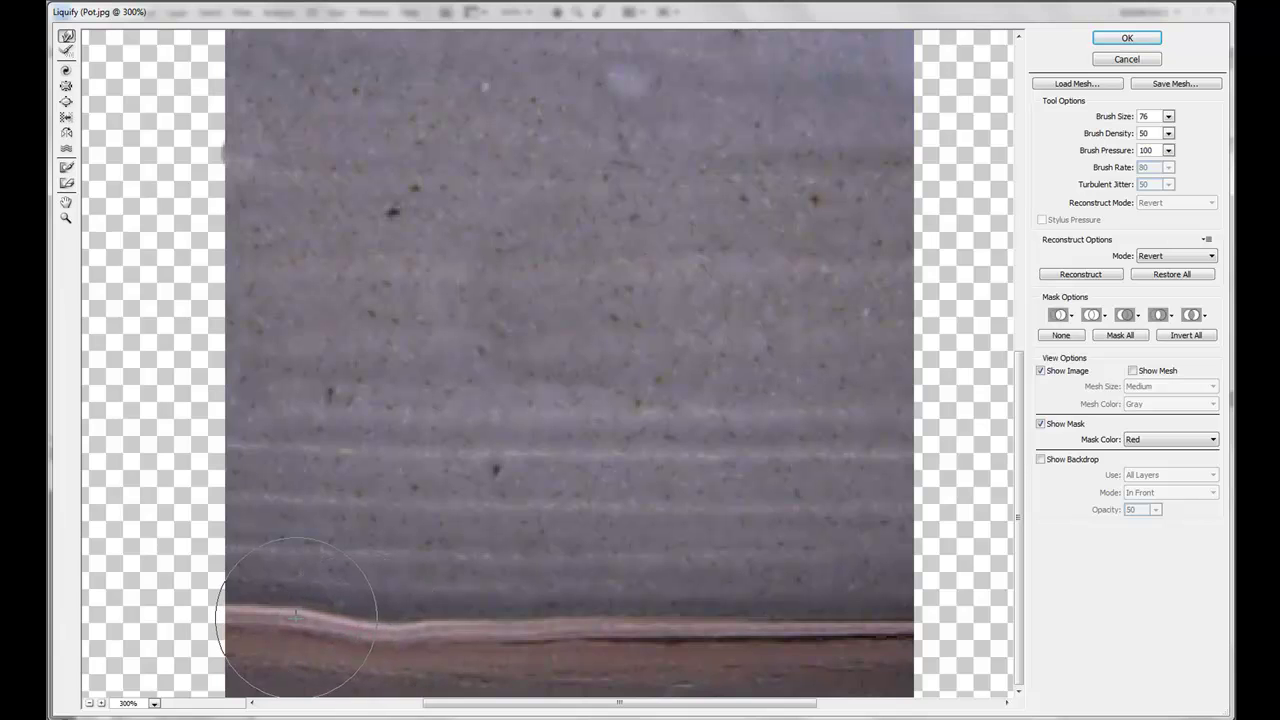
{"action": "key", "text": "ctrl+z"}
{"action": "left_click_drag", "start_coordinate": [298, 612], "coordinate": [308, 627]}
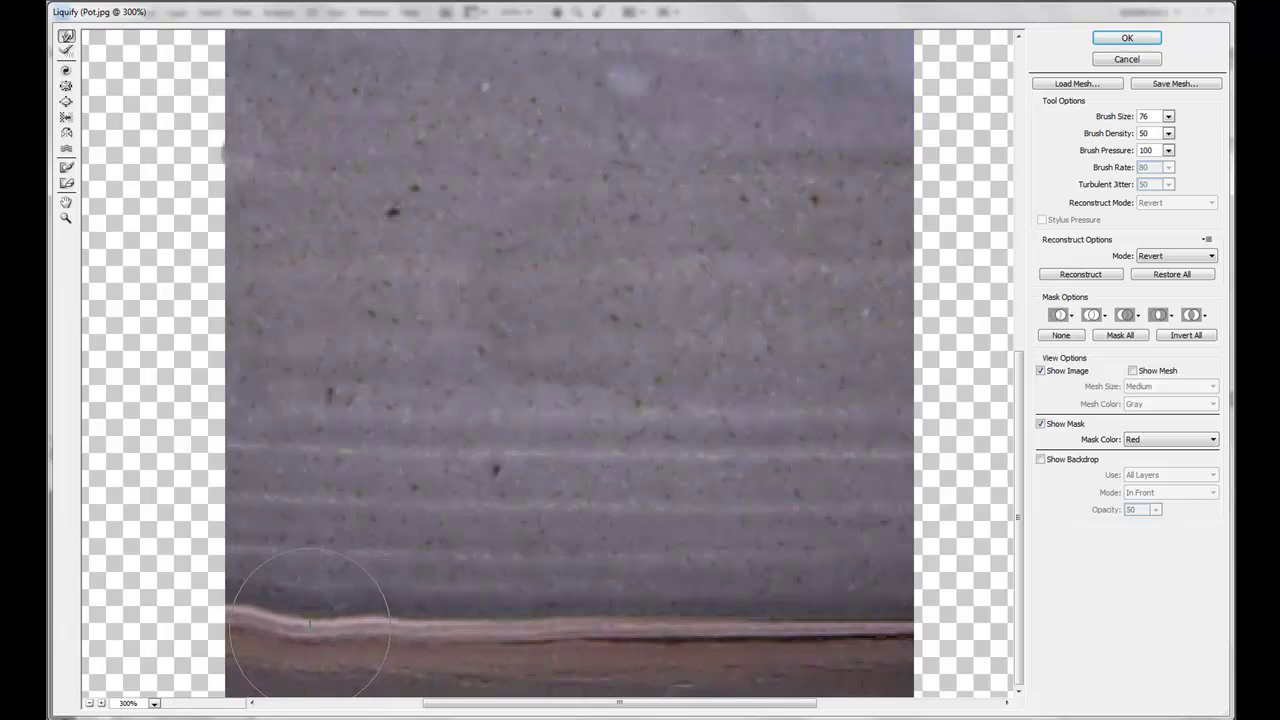
{"action": "left_click_drag", "start_coordinate": [227, 619], "coordinate": [222, 638]}
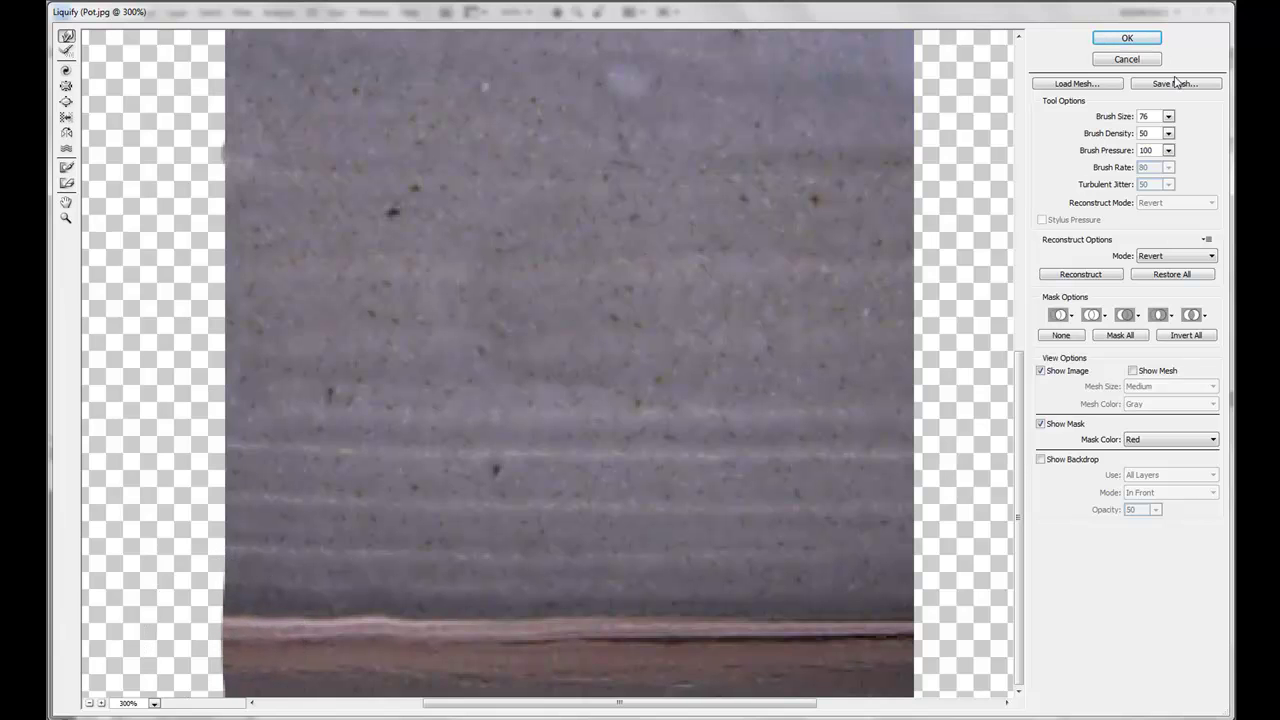
Smooth the remaining bump in the base line with a size 16 Forward Warp brush and apply the Liquify filter
{"action": "left_click", "coordinate": [1168, 117]}
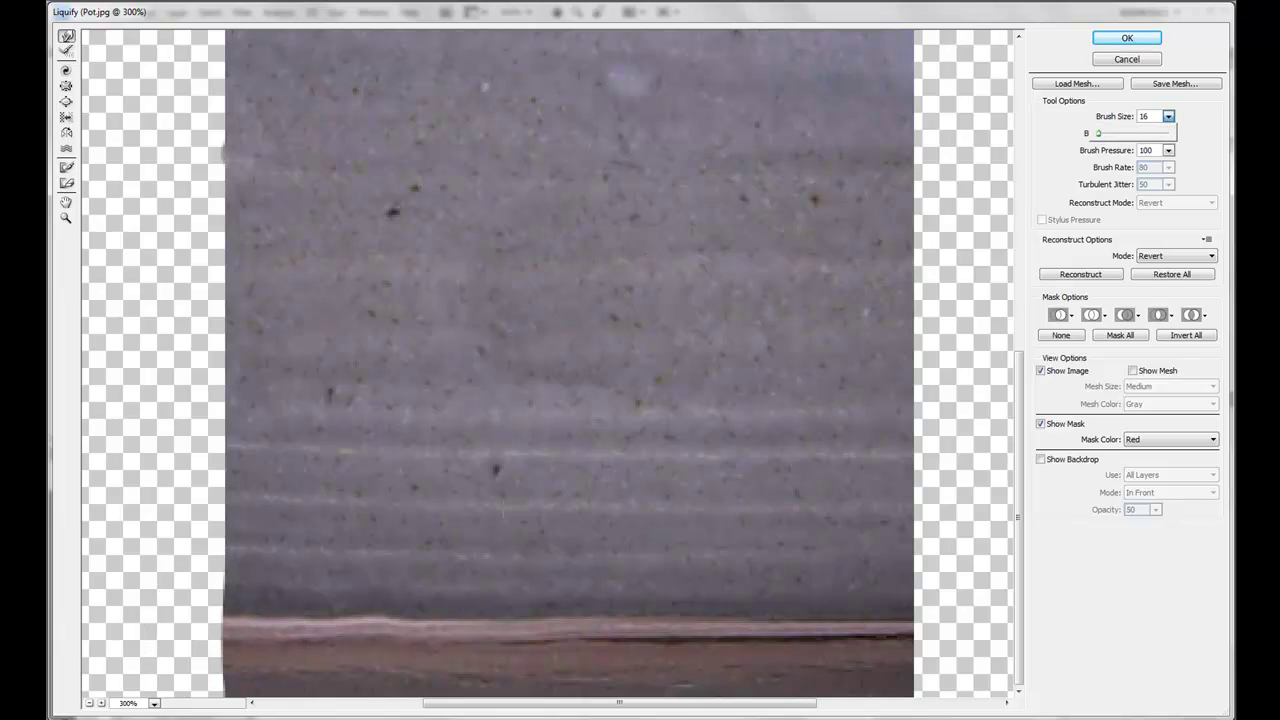
{"action": "left_click", "coordinate": [374, 626]}
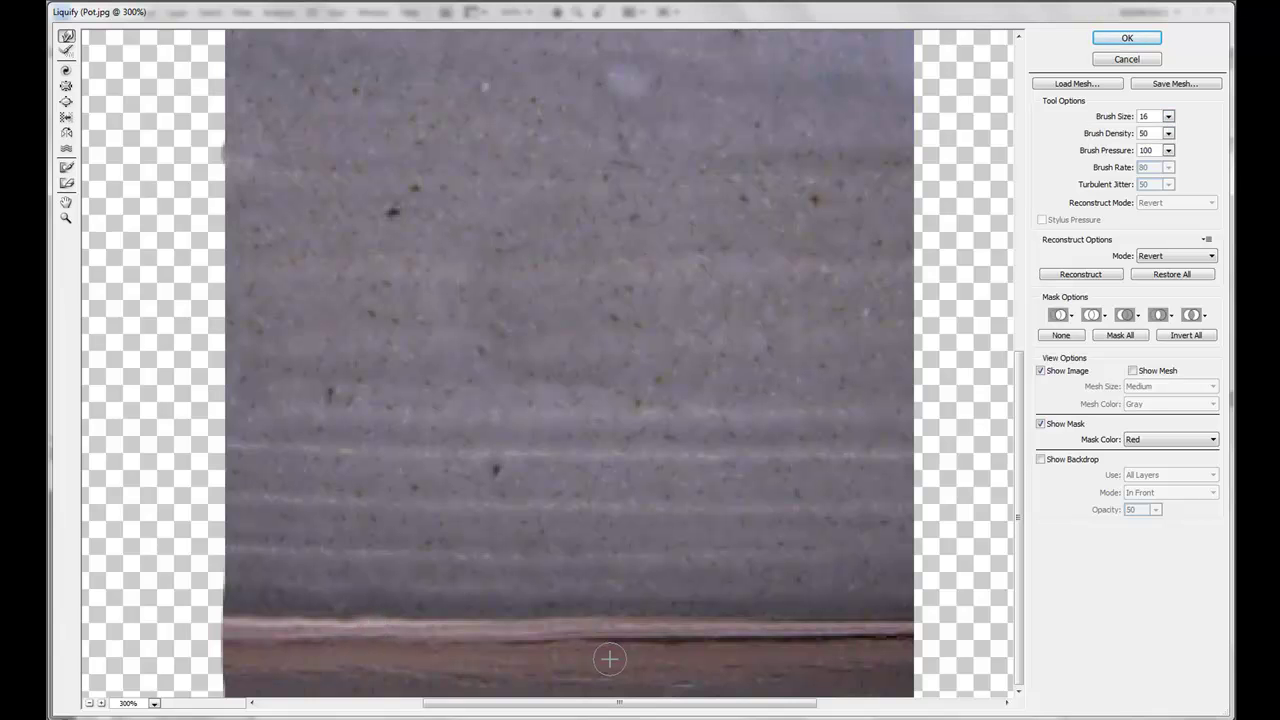
{"action": "key", "text": "ctrl+minus"}
{"action": "key", "text": "ctrl+minus"}
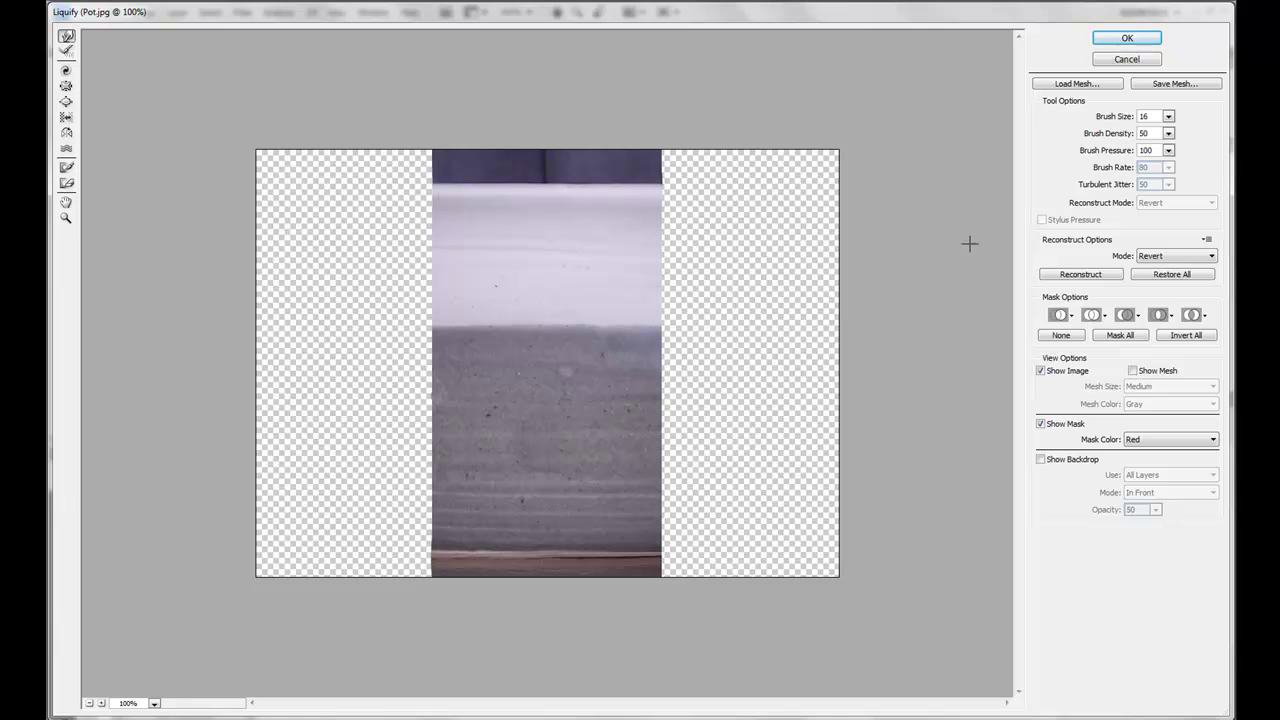
{"action": "left_click", "coordinate": [1127, 39]}
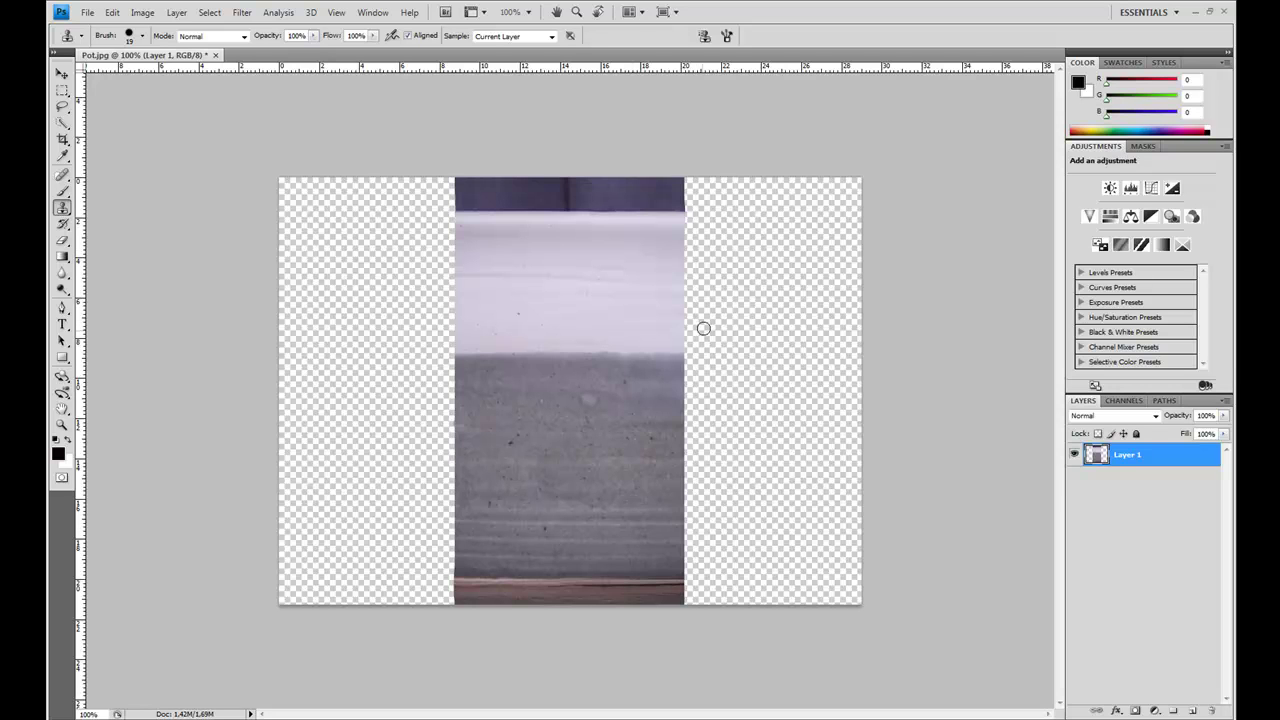
Select the right-hand part of the strip at full height with the Rectangular Marquee and cut it to a new layer
{"action": "left_click", "coordinate": [62, 90]}
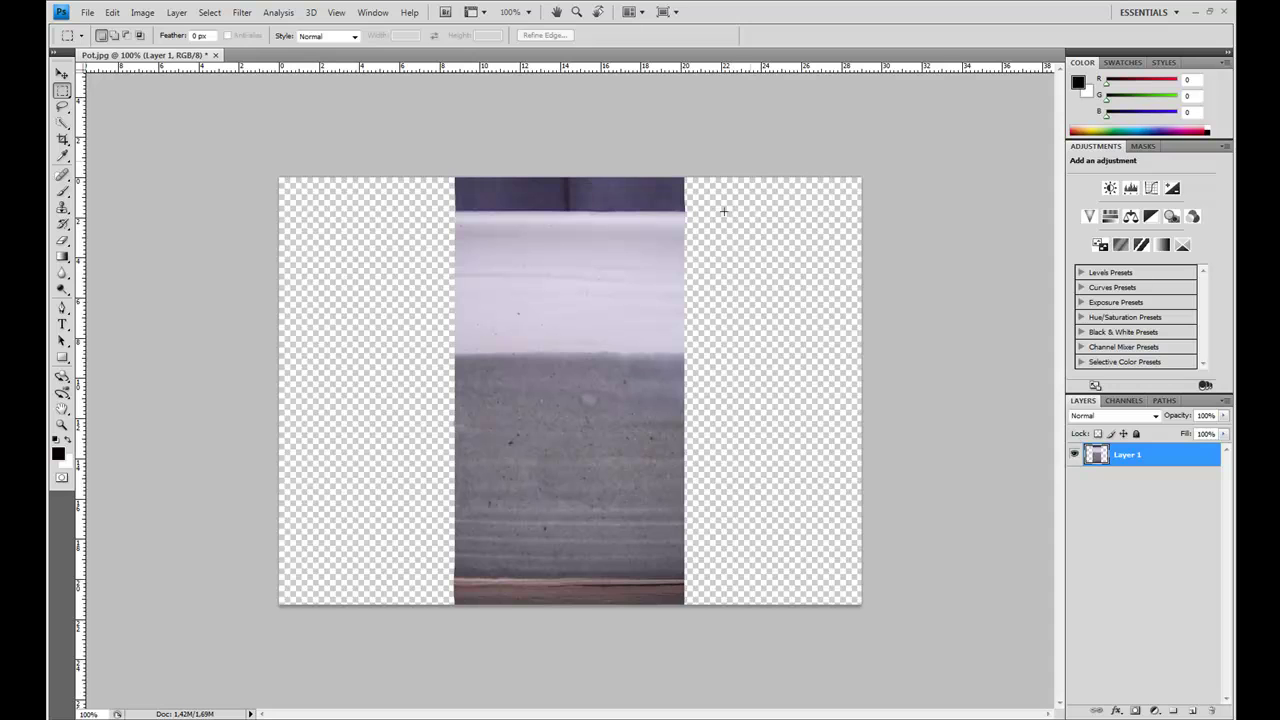
{"action": "left_click_drag", "start_coordinate": [684, 548], "coordinate": [636, 638]}
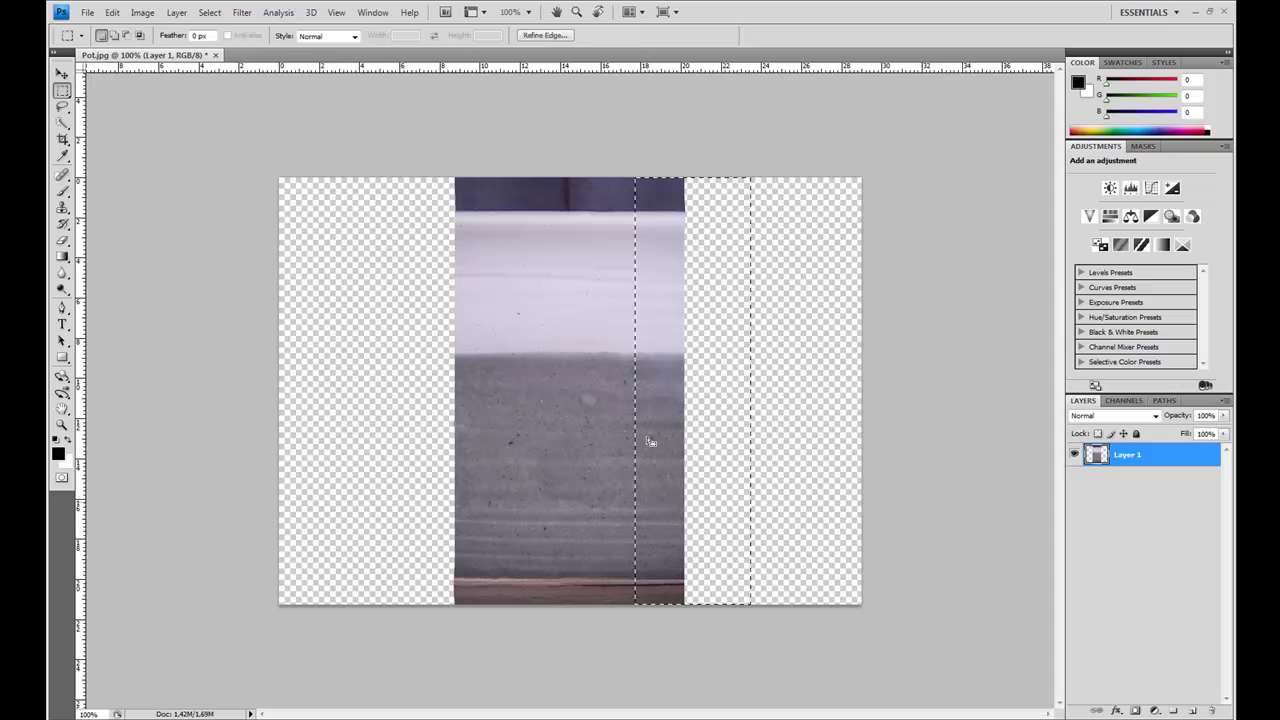
{"action": "right_click", "coordinate": [663, 386]}
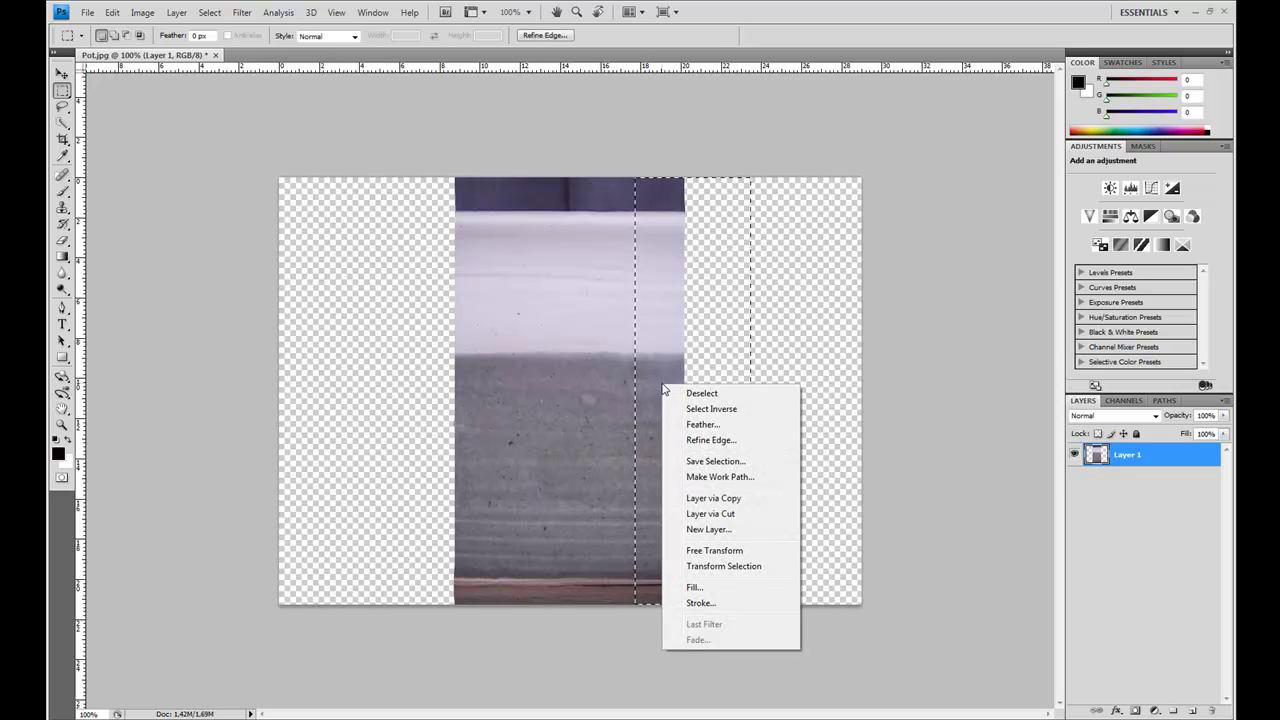
{"action": "left_click", "coordinate": [730, 514]}
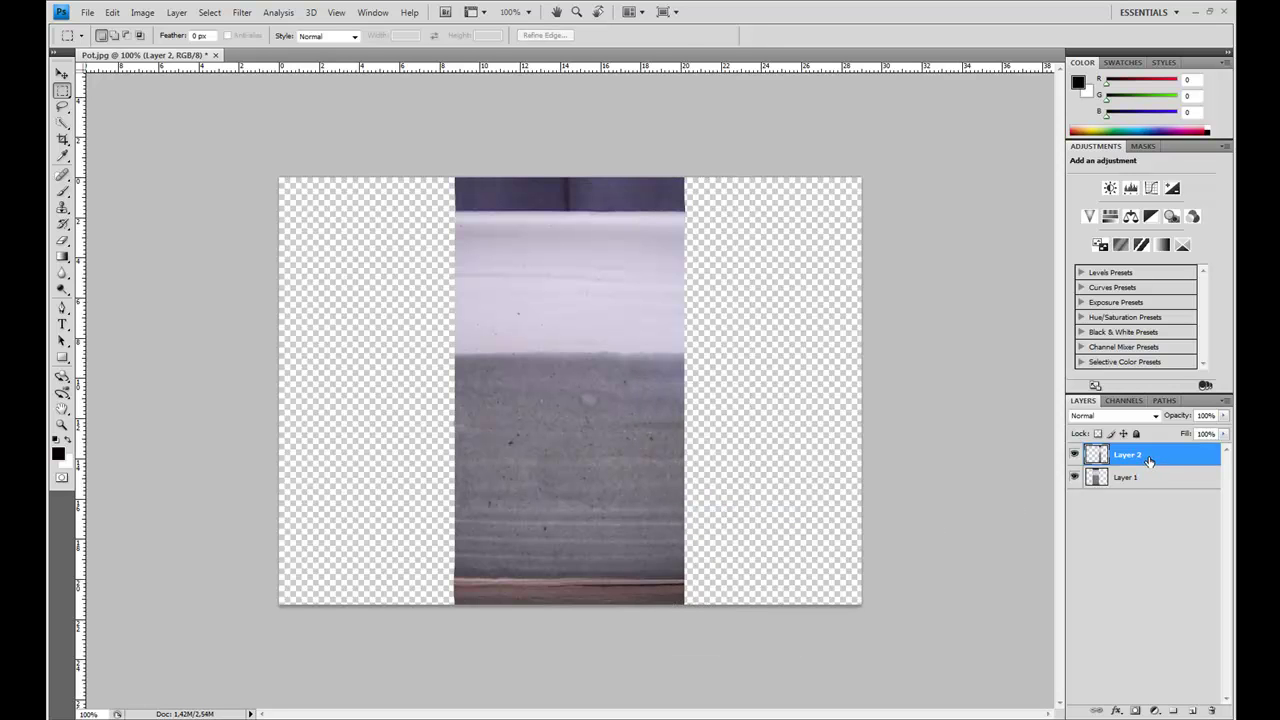
Move the cut piece across to the opposite side of the strip with Free Transform so it overlaps the left edge
{"action": "key", "text": "ctrl+t"}
{"action": "left_click_drag", "start_coordinate": [663, 451], "coordinate": [450, 484]}
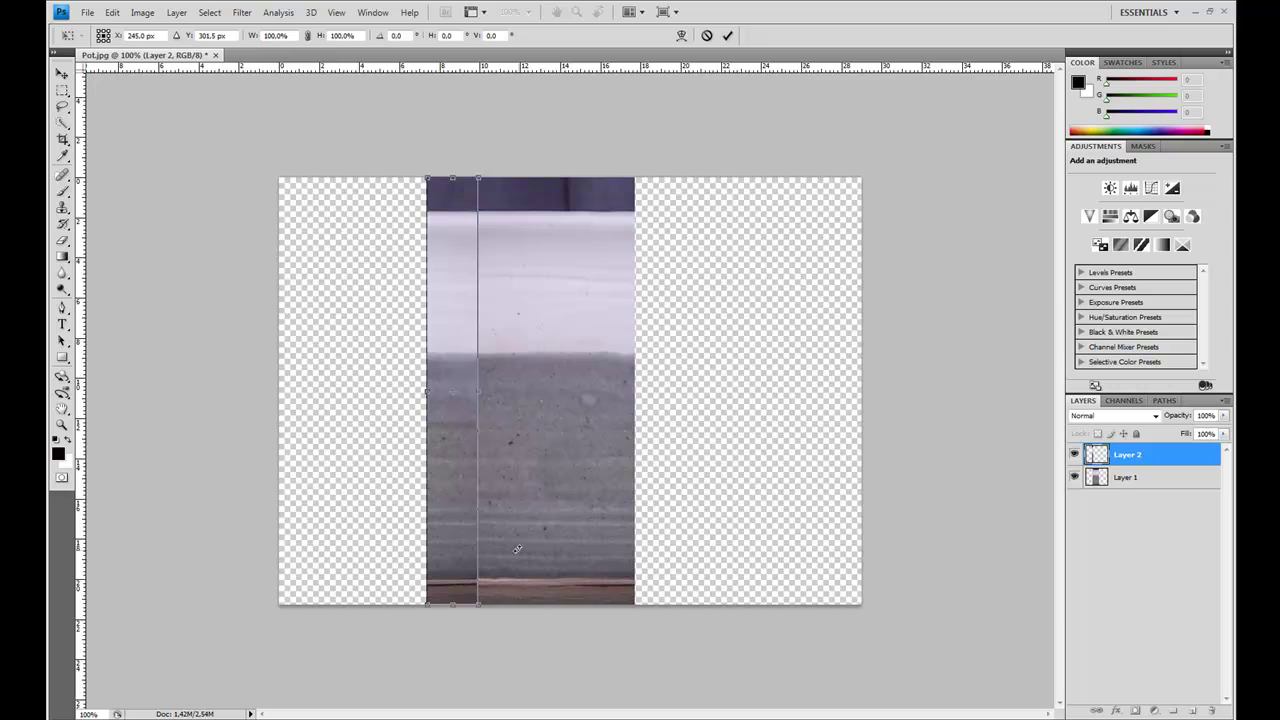
{"action": "key", "text": "ctrl+plus"}
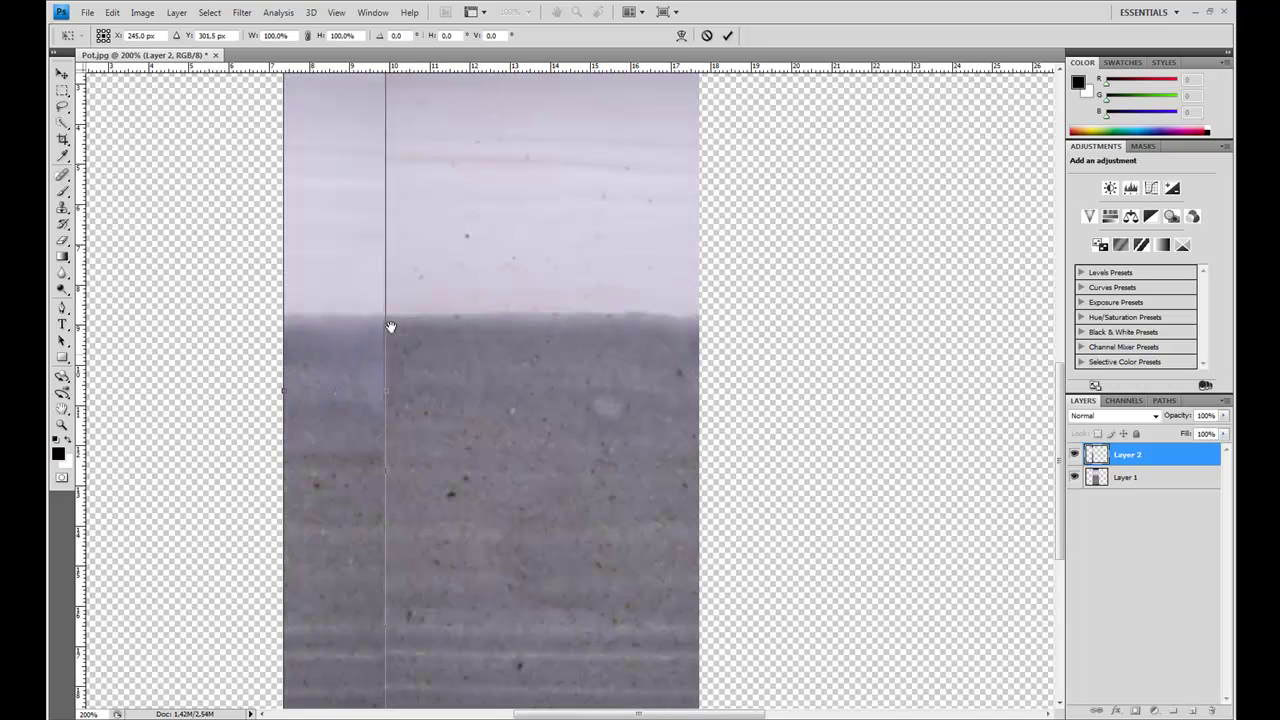
{"action": "scroll", "coordinate": [410, 350], "scroll_direction": "down", "scroll_amount": 5}
{"action": "scroll", "coordinate": [420, 490], "scroll_direction": "down", "scroll_amount": 2}
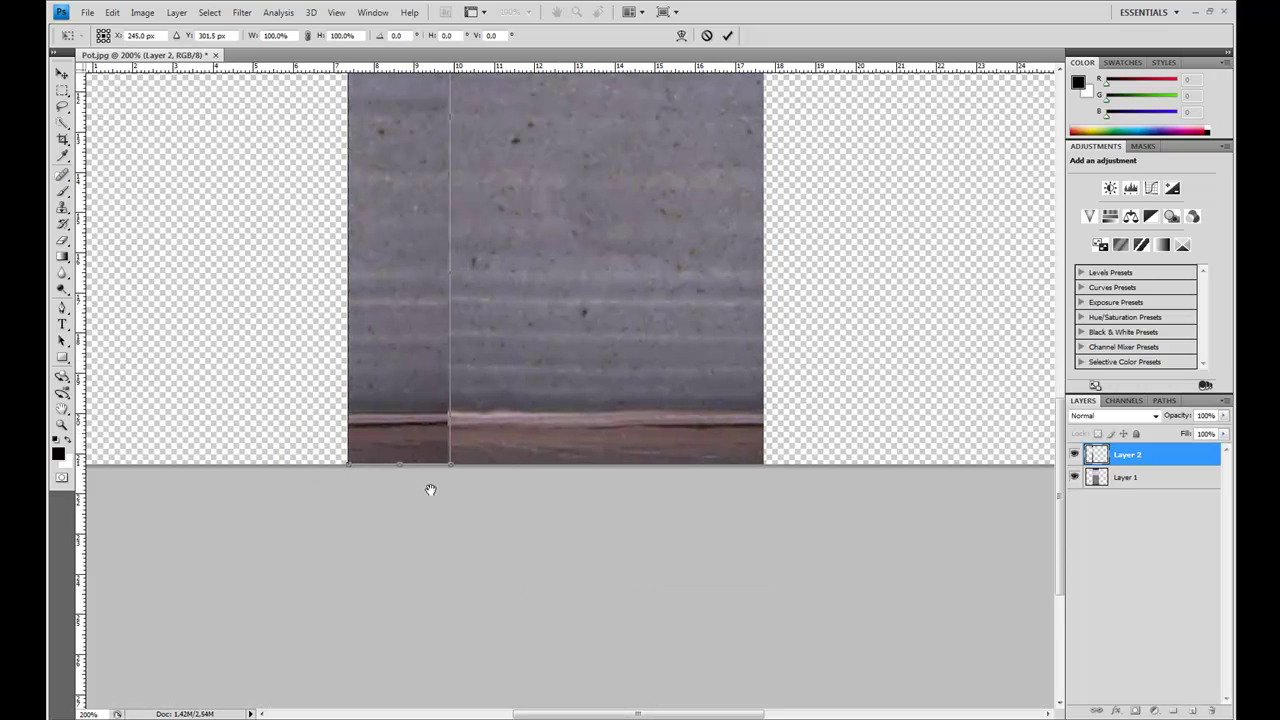
{"action": "left_click_drag", "start_coordinate": [431, 489], "coordinate": [463, 429]}
{"action": "left_click_drag", "start_coordinate": [464, 324], "coordinate": [486, 428]}
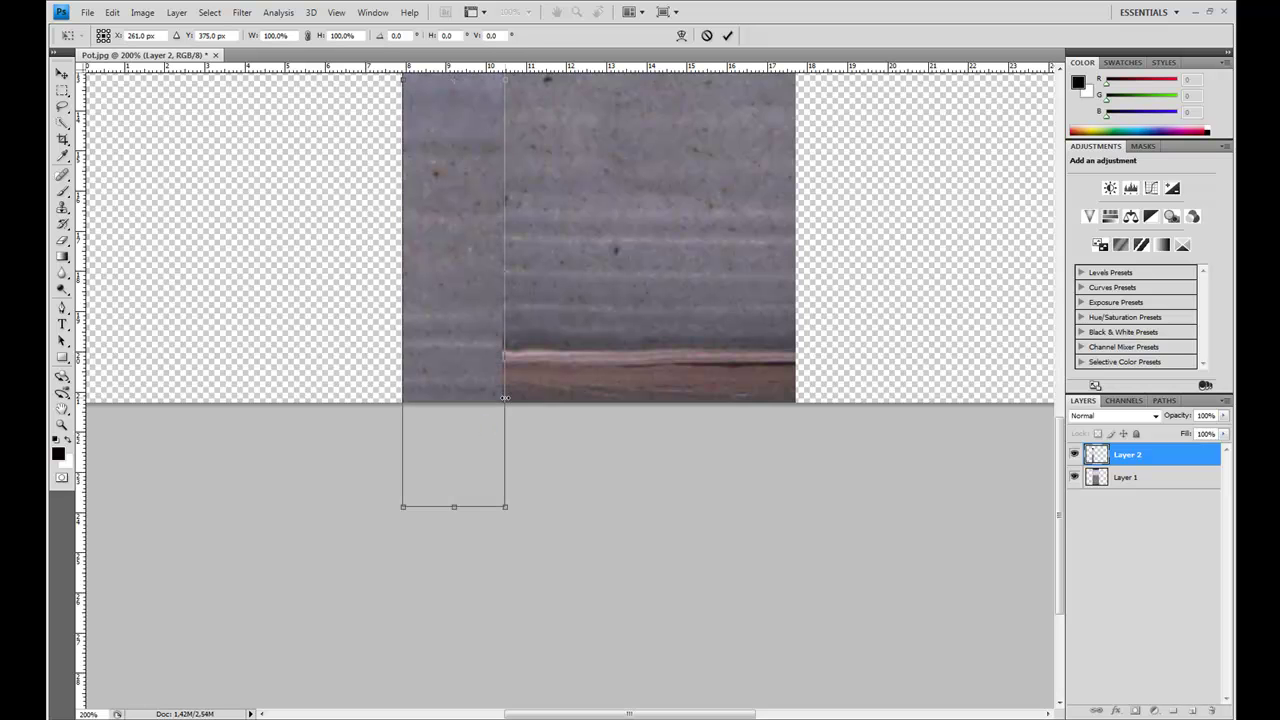
{"action": "key", "text": "Return"}
Reposition the cut piece to X 264.5 px, Y 301.5 px, level with the strip's rim and glaze line
{"action": "scroll", "coordinate": [536, 244], "scroll_direction": "up", "scroll_amount": 2}
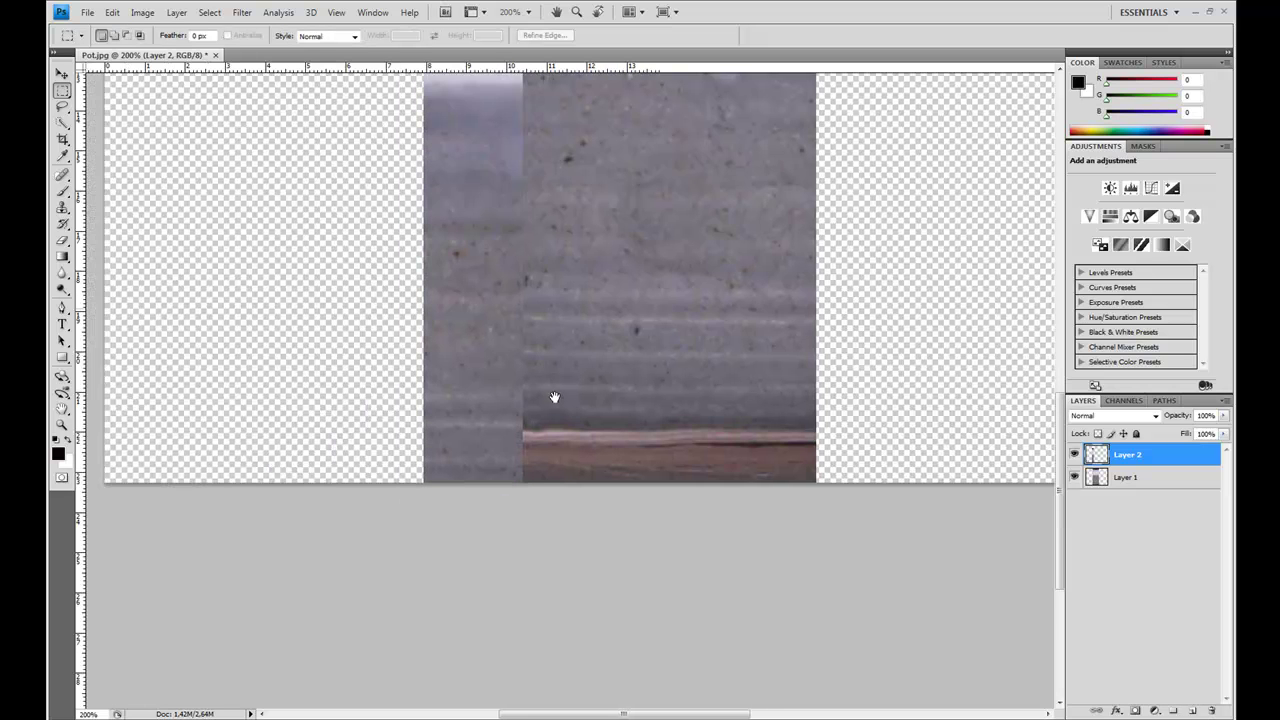
{"action": "scroll", "coordinate": [534, 209], "scroll_direction": "up", "scroll_amount": 6}
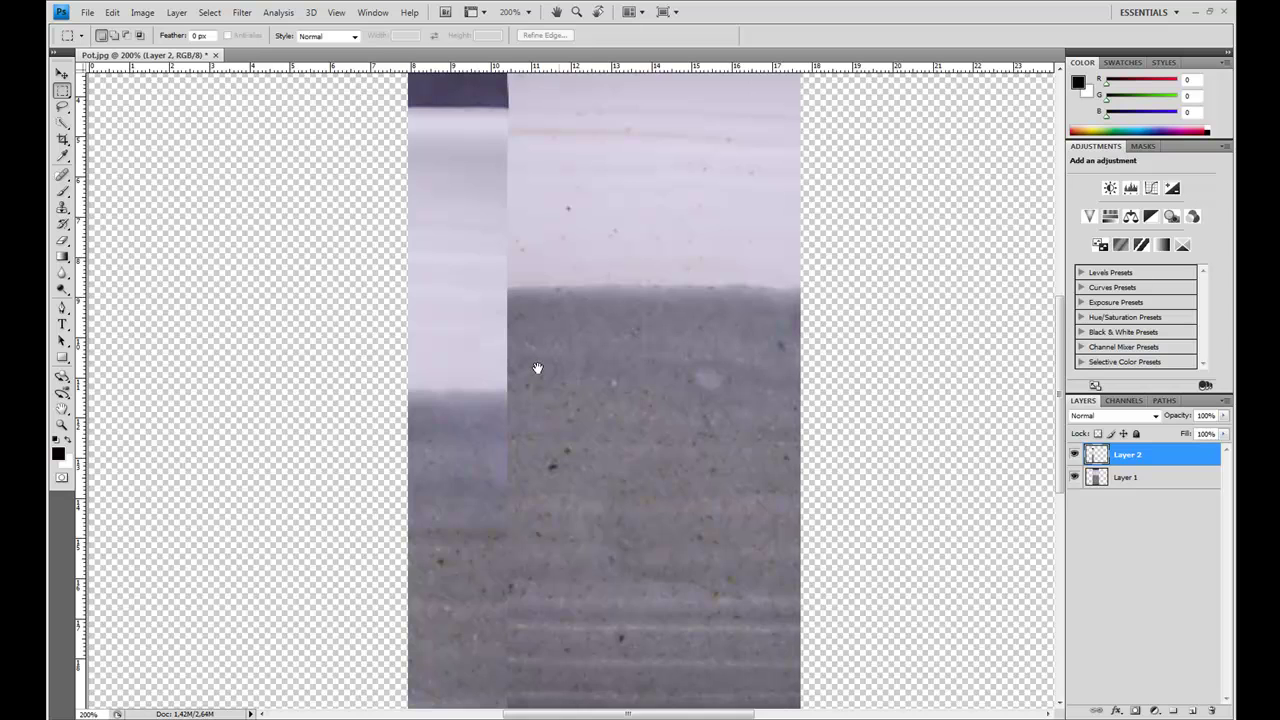
{"action": "scroll", "coordinate": [537, 366], "scroll_direction": "up", "scroll_amount": 4}
{"action": "scroll", "coordinate": [539, 388], "scroll_direction": "up", "scroll_amount": 1}
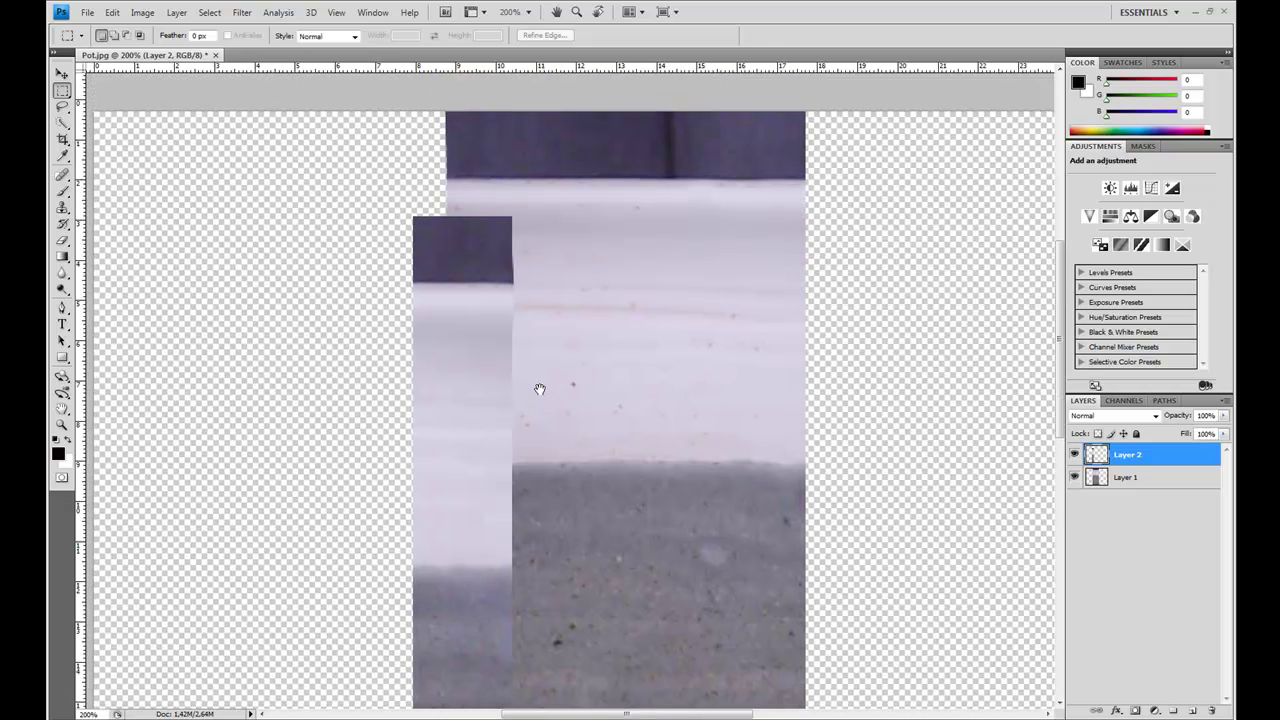
{"action": "key", "text": "ctrl+t"}
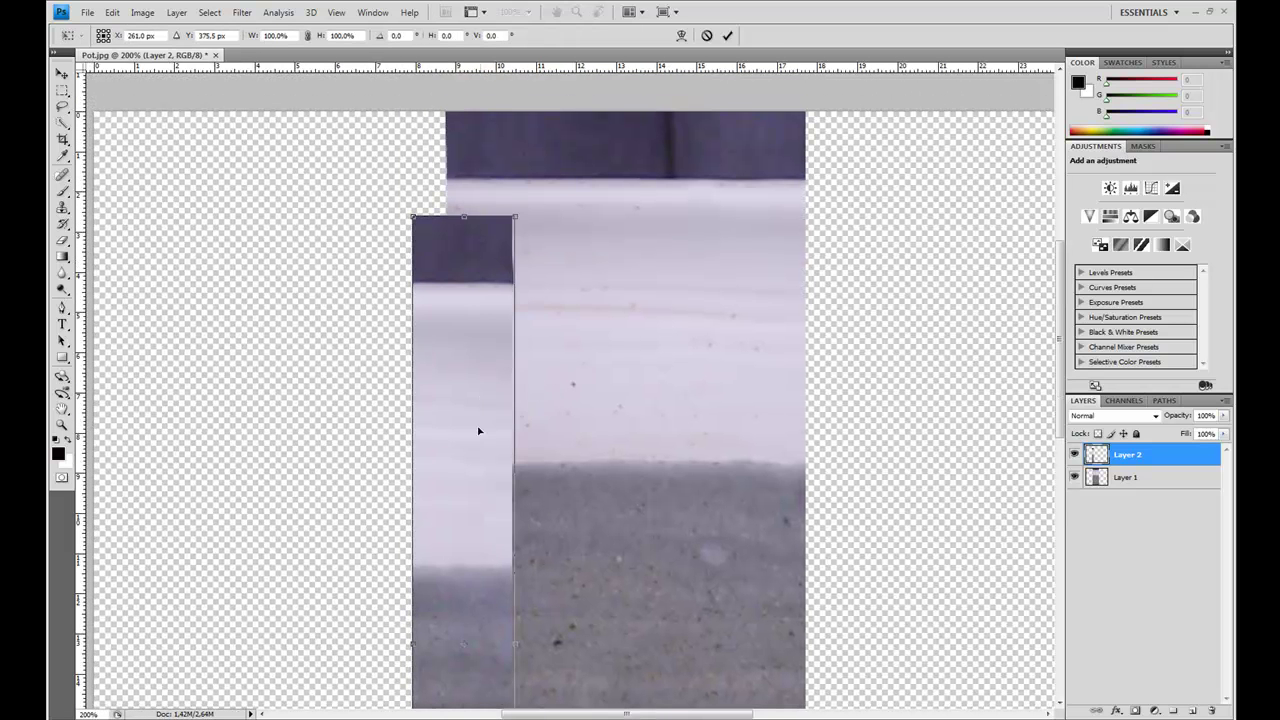
{"action": "left_click_drag", "start_coordinate": [478, 431], "coordinate": [483, 324]}
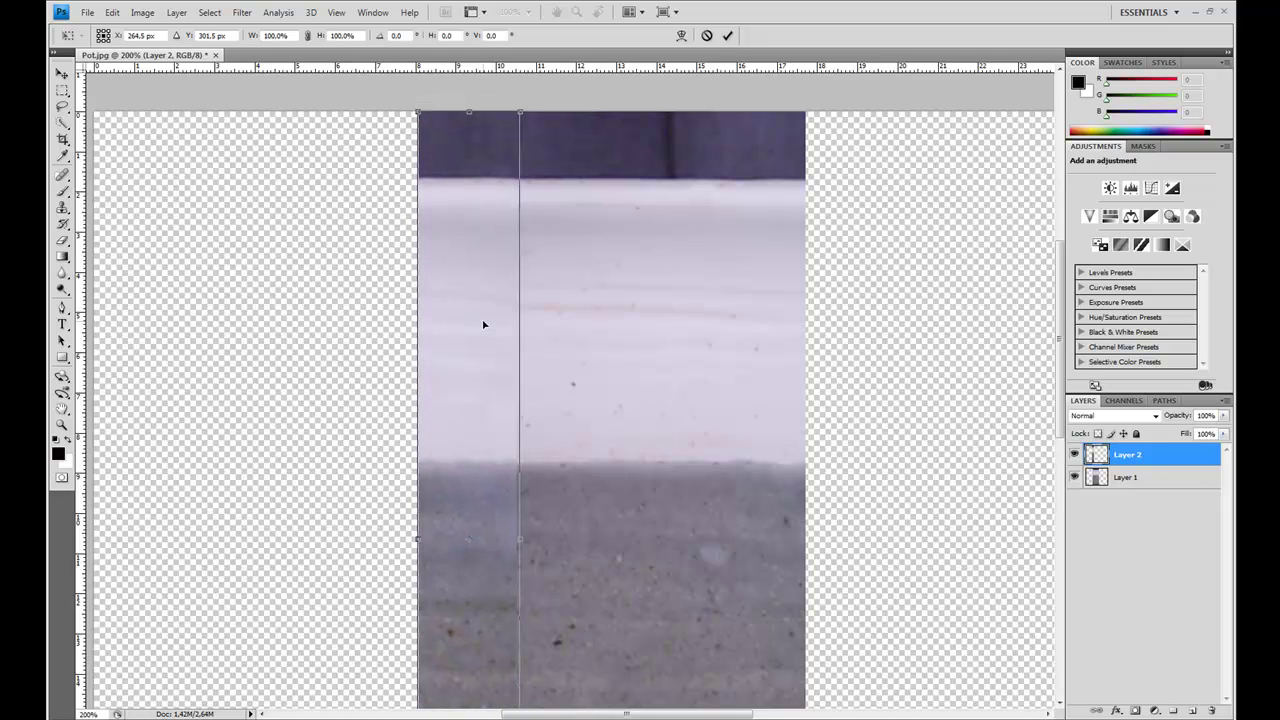
{"action": "key", "text": "Return"}
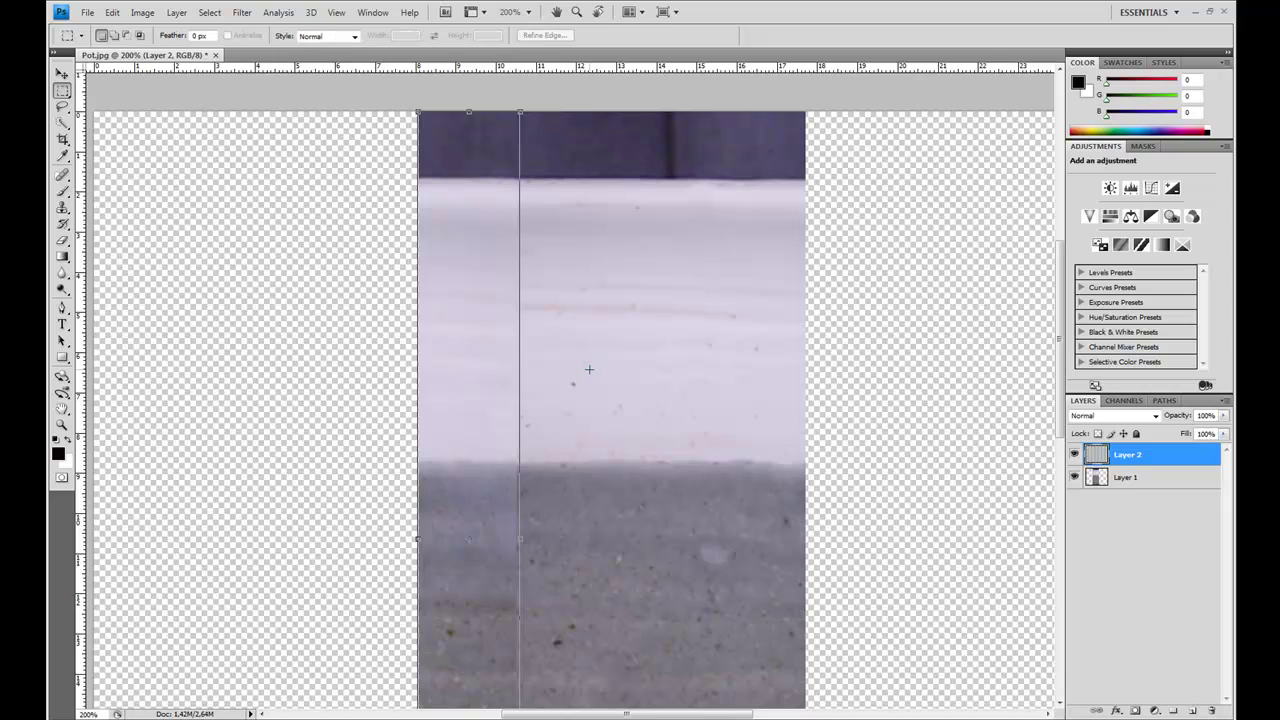
Soften the overlapping piece's seam on the white and upper grey glaze with a 54 px, 33% hardness Eraser at 58% opacity
{"action": "left_click", "coordinate": [64, 242]}
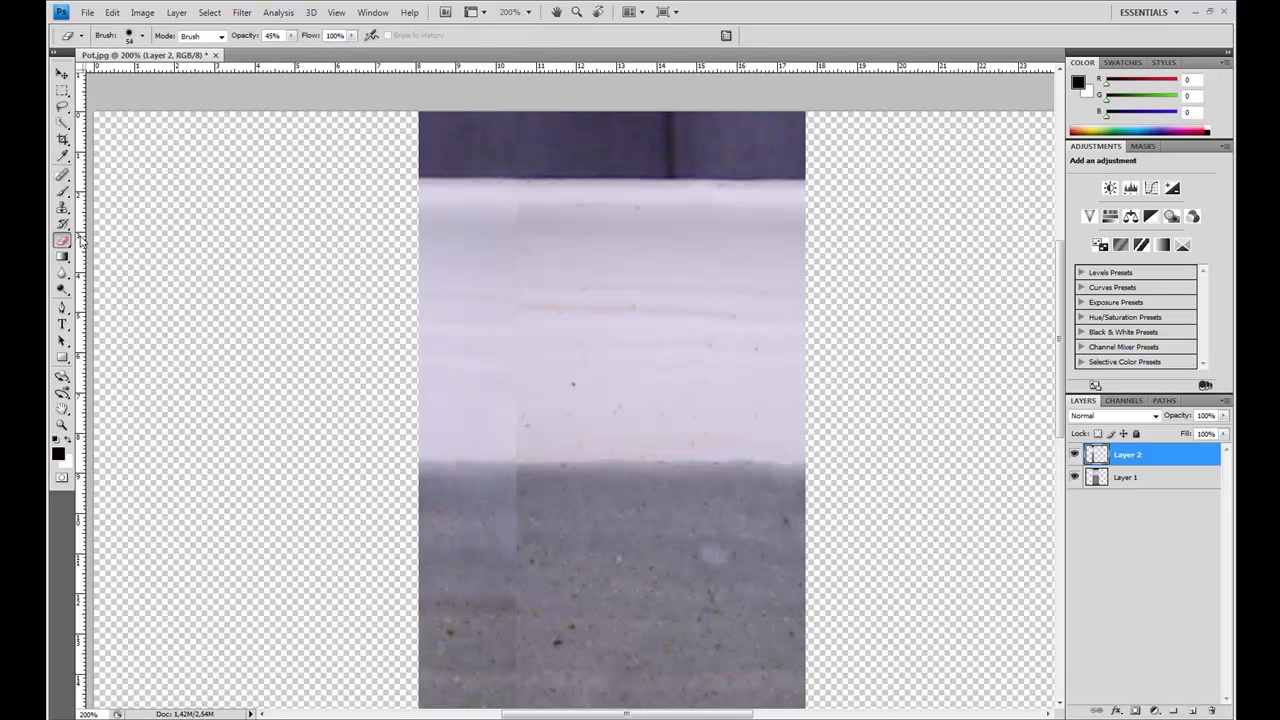
{"action": "left_click", "coordinate": [292, 37]}
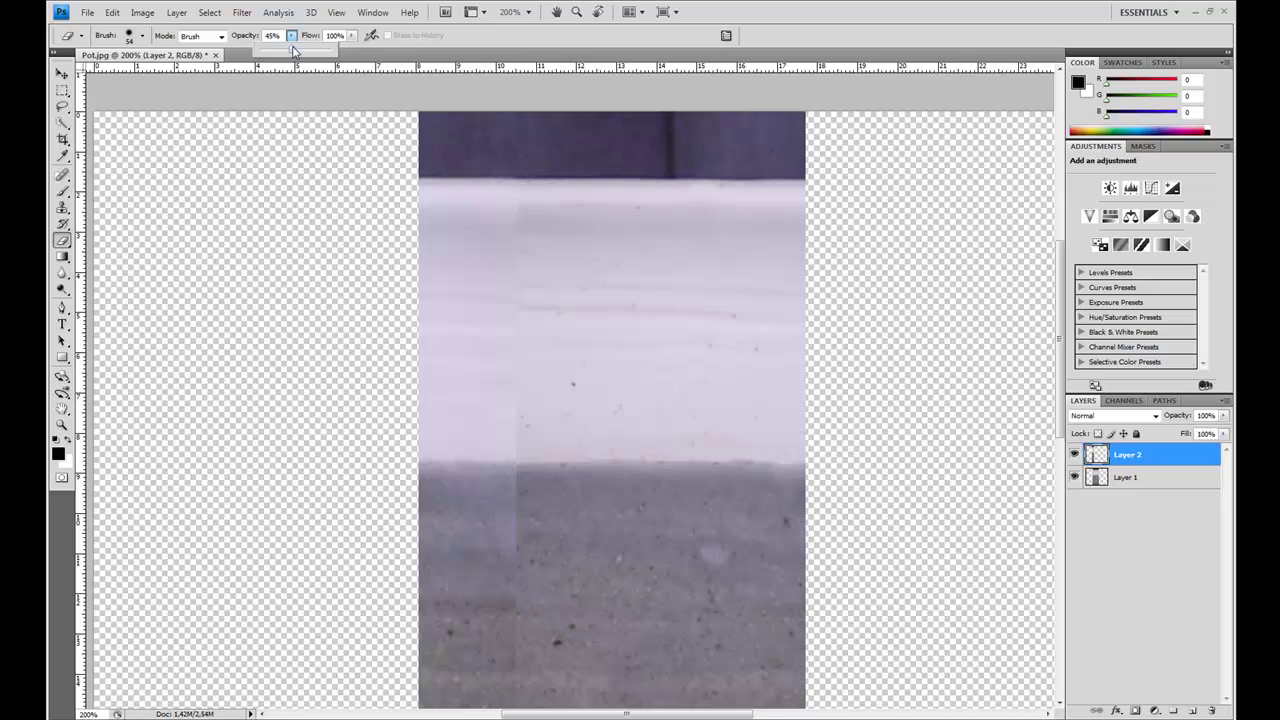
{"action": "right_click", "coordinate": [616, 288]}
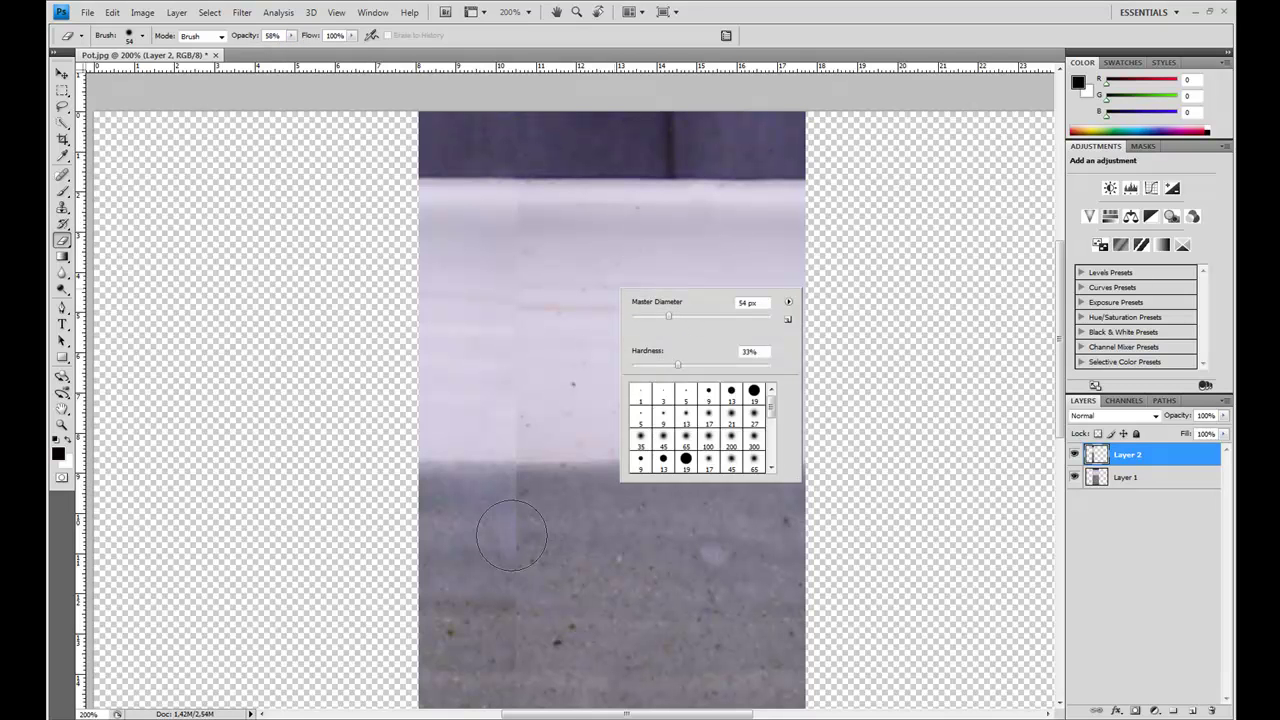
{"action": "left_click_drag", "start_coordinate": [506, 243], "coordinate": [514, 274]}
{"action": "left_click_drag", "start_coordinate": [516, 478], "coordinate": [528, 603]}
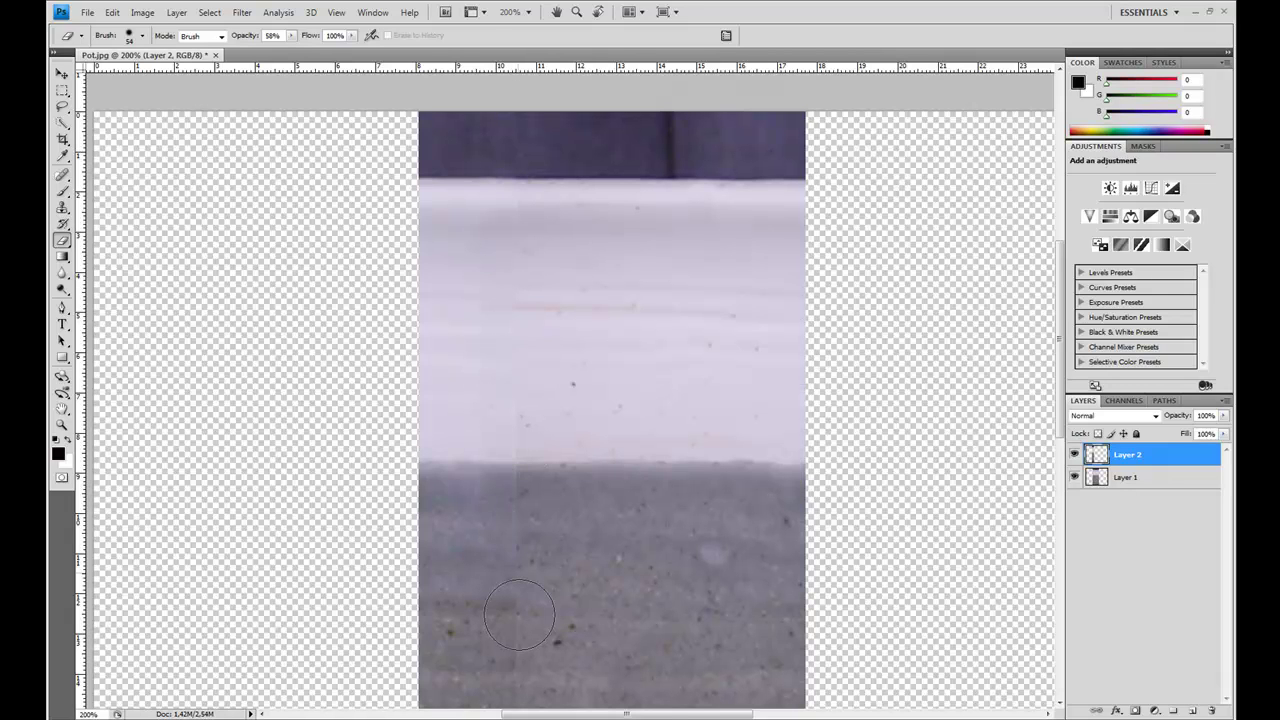
{"action": "left_click", "coordinate": [528, 410]}
Erase the overlapping piece's remaining seam down the grey glaze and along the wooden base, raising the Eraser opacity to 100%
{"action": "left_click_drag", "start_coordinate": [583, 486], "coordinate": [583, 280]}
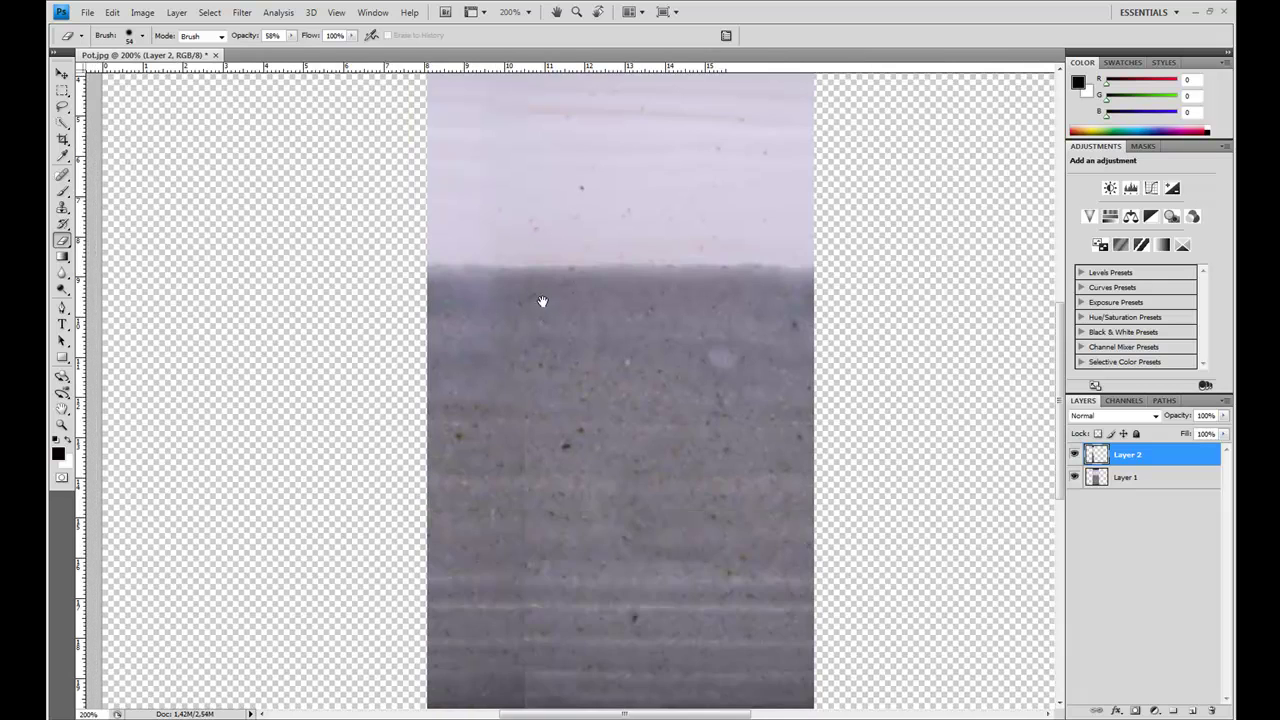
{"action": "scroll", "coordinate": [543, 330], "scroll_direction": "down", "scroll_amount": 5}
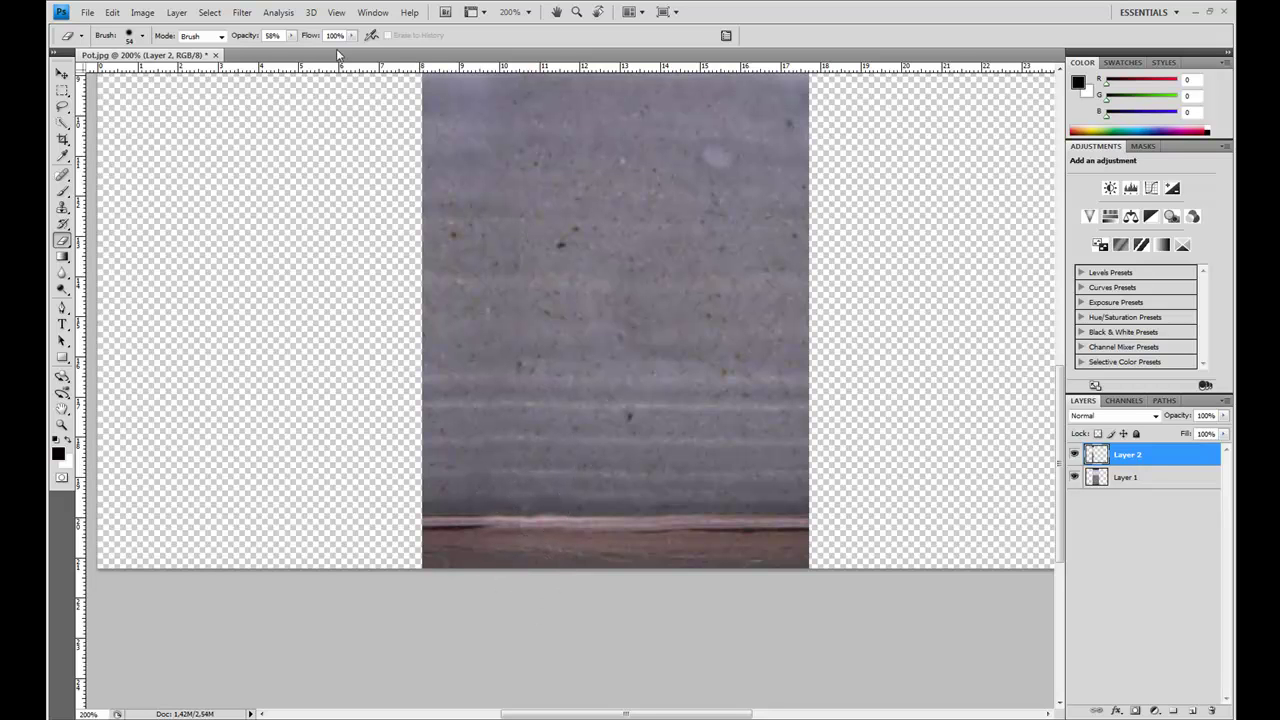
{"action": "left_click_drag", "start_coordinate": [292, 36], "coordinate": [292, 50]}
{"action": "left_click", "coordinate": [596, 556]}
{"action": "key", "text": "space"}
{"action": "left_click_drag", "start_coordinate": [620, 167], "coordinate": [608, 308]}
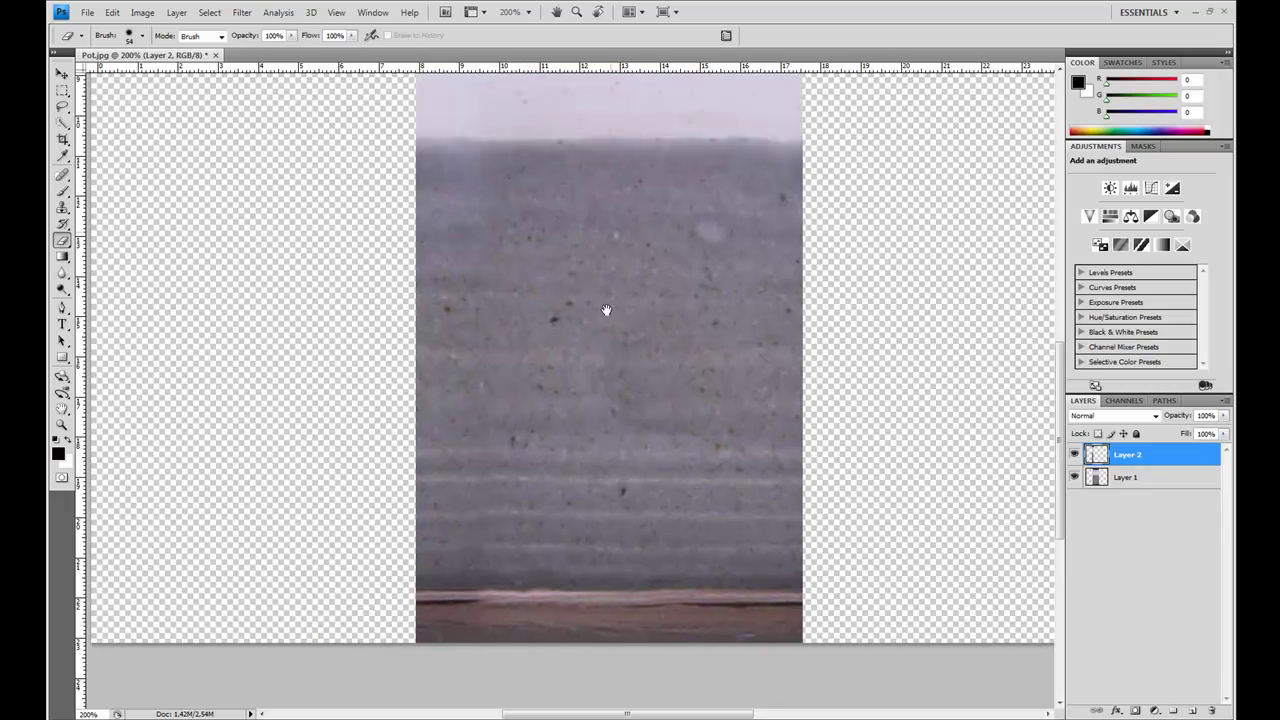
{"action": "left_click_drag", "start_coordinate": [507, 173], "coordinate": [517, 360]}
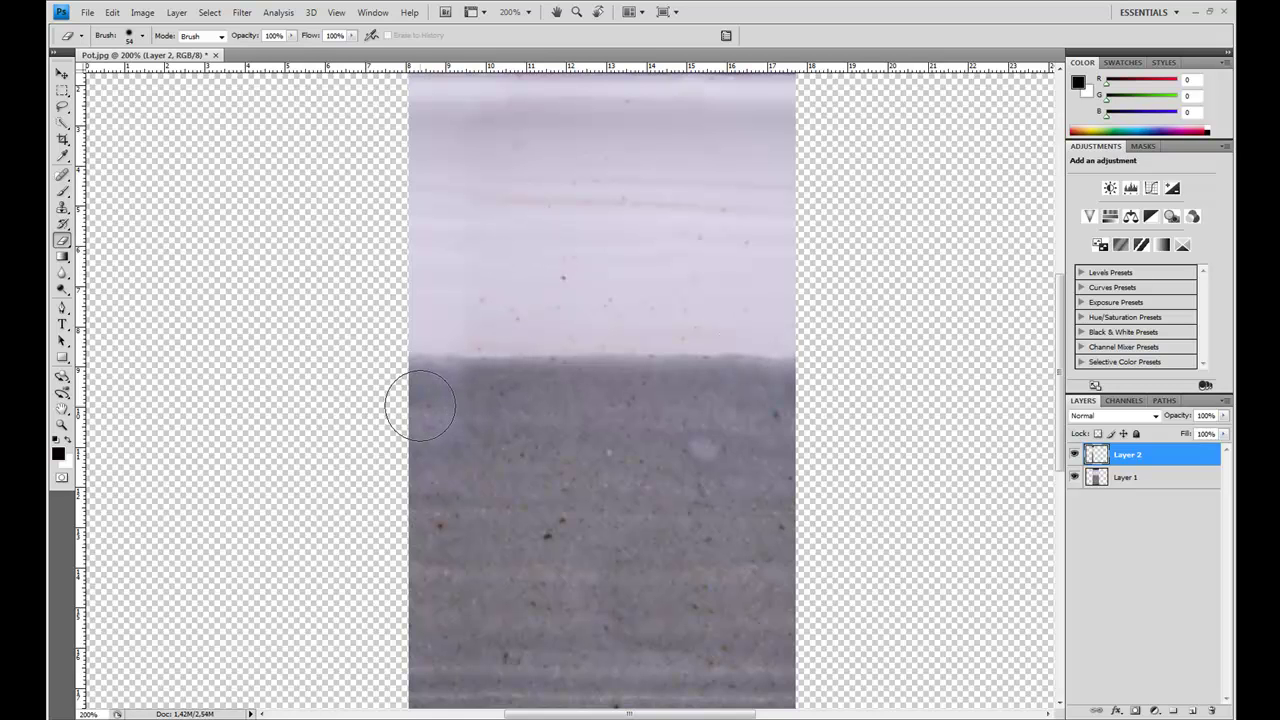
Crop the image to the exact width and height of the pot strip, removing the transparent areas on both sides
{"action": "key", "text": "ctrl+minus"}
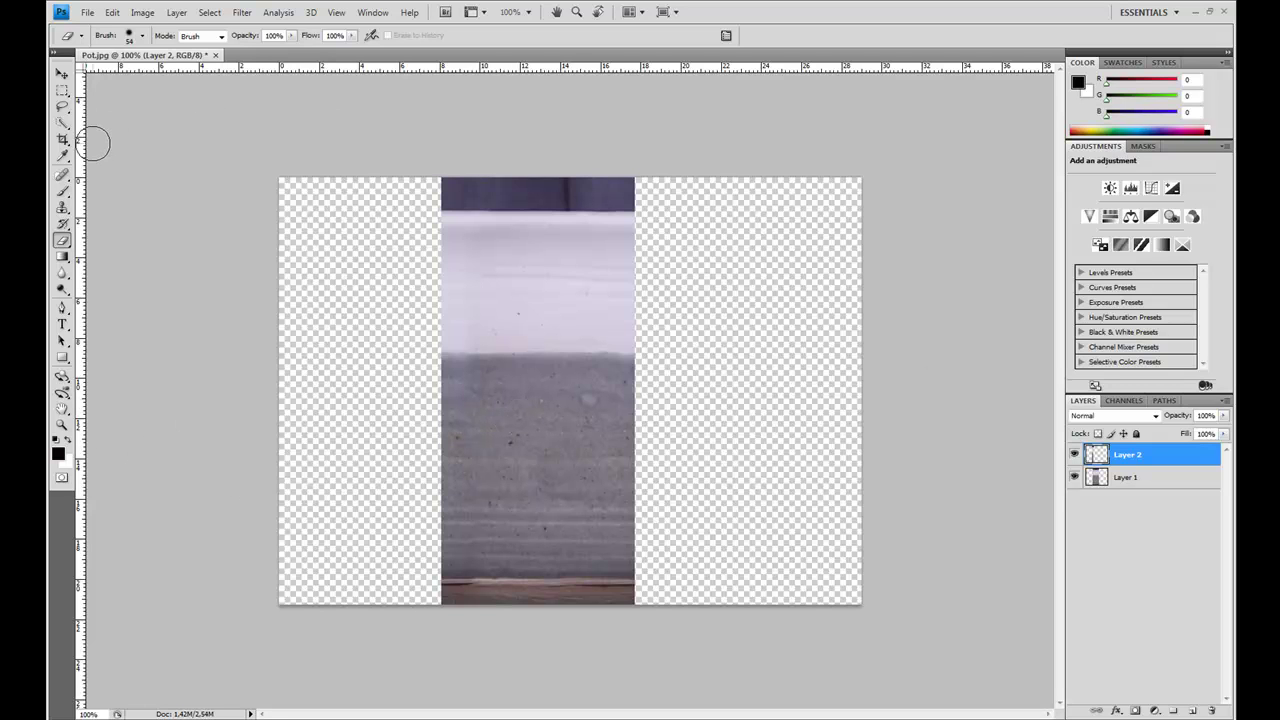
{"action": "left_click", "coordinate": [62, 139]}
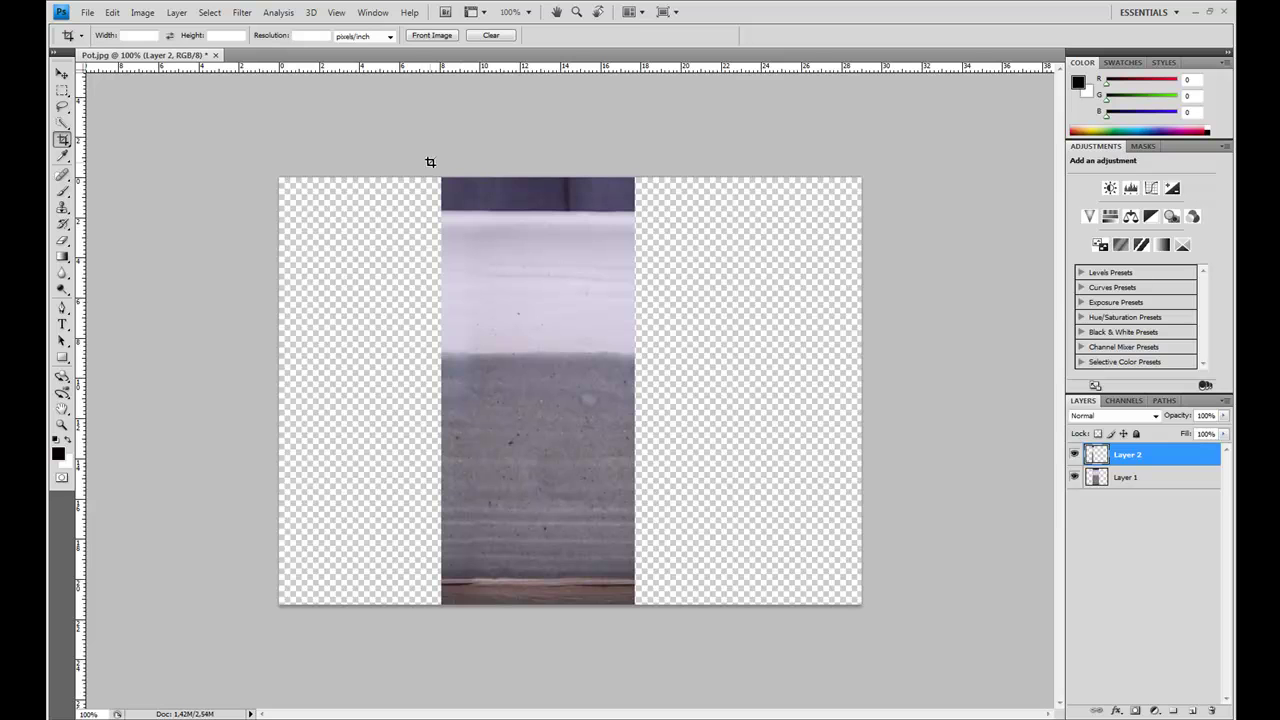
{"action": "mouse_move", "coordinate": [513, 323]}
{"action": "left_mouse_down"}
{"action": "mouse_move", "coordinate": [568, 500]}
{"action": "mouse_move", "coordinate": [633, 634]}
{"action": "left_mouse_up"}
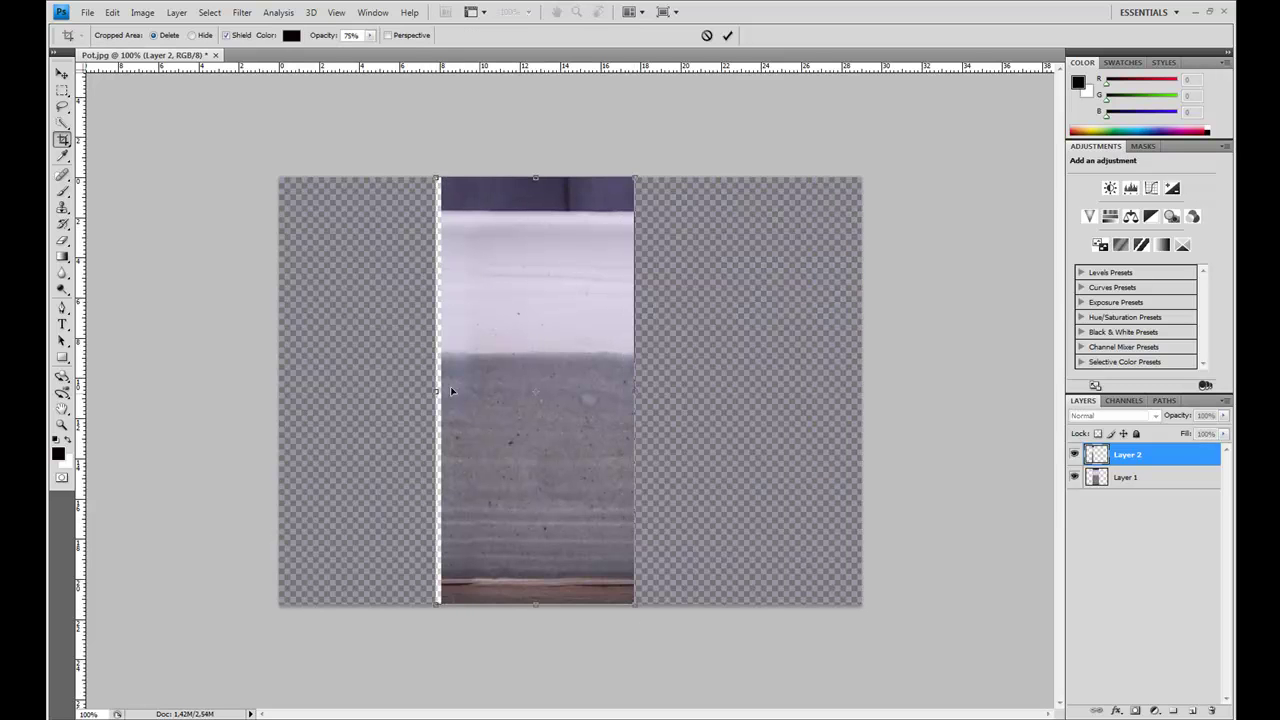
{"action": "left_click_drag", "start_coordinate": [438, 392], "coordinate": [443, 392]}
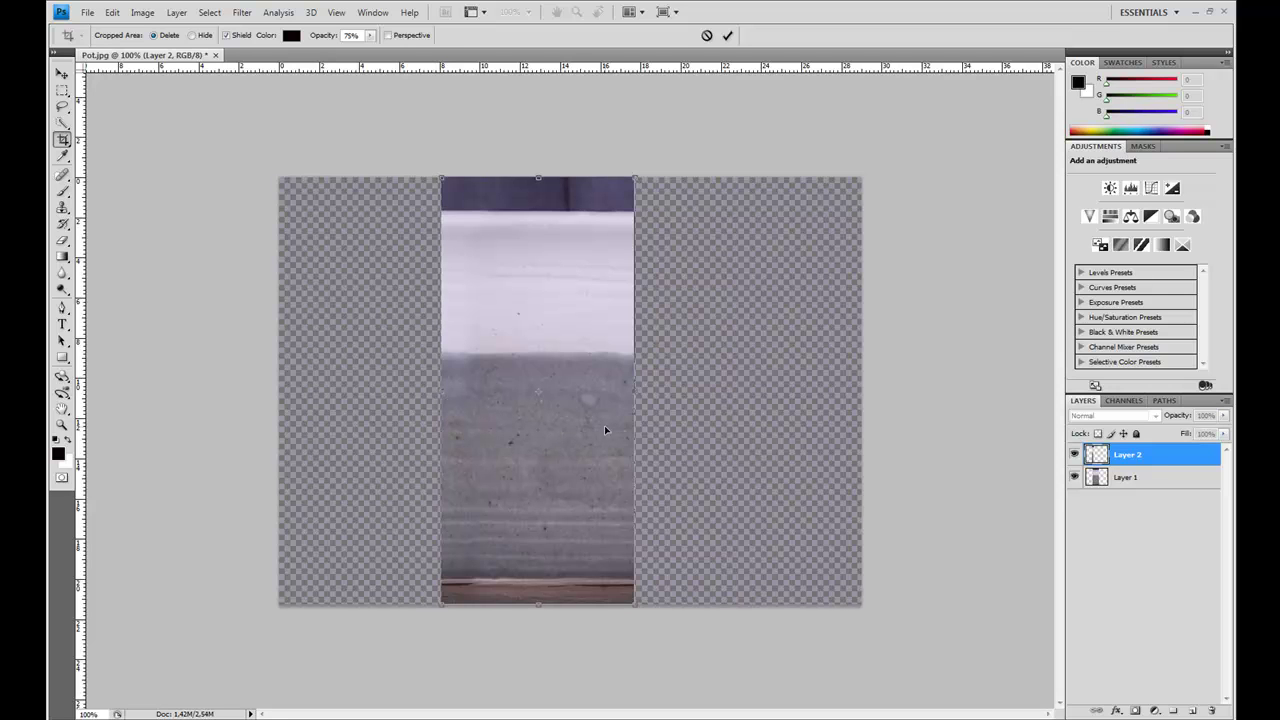
{"action": "key", "text": "Return"}
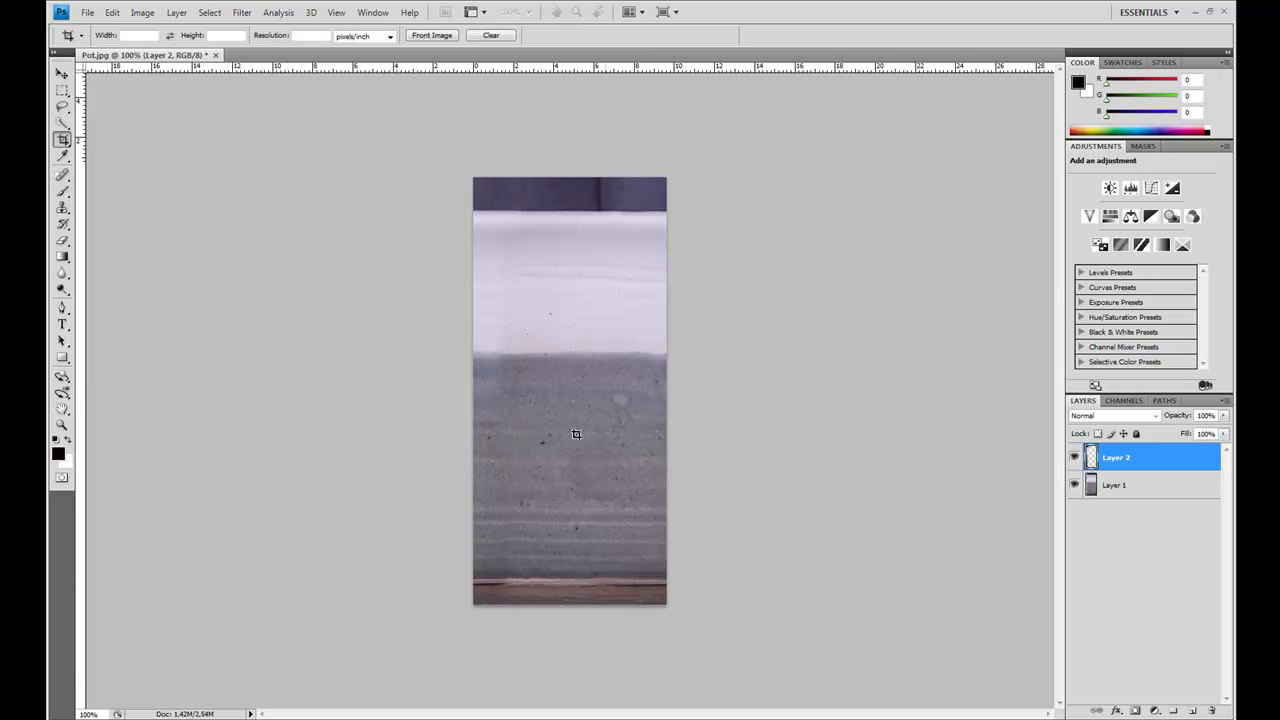
Save the cropped strip as the JPEG "Pot texture.jpg" in the Pot folder at quality 12 (Maximum), Baseline ("Standard")
{"action": "left_click", "coordinate": [87, 12]}
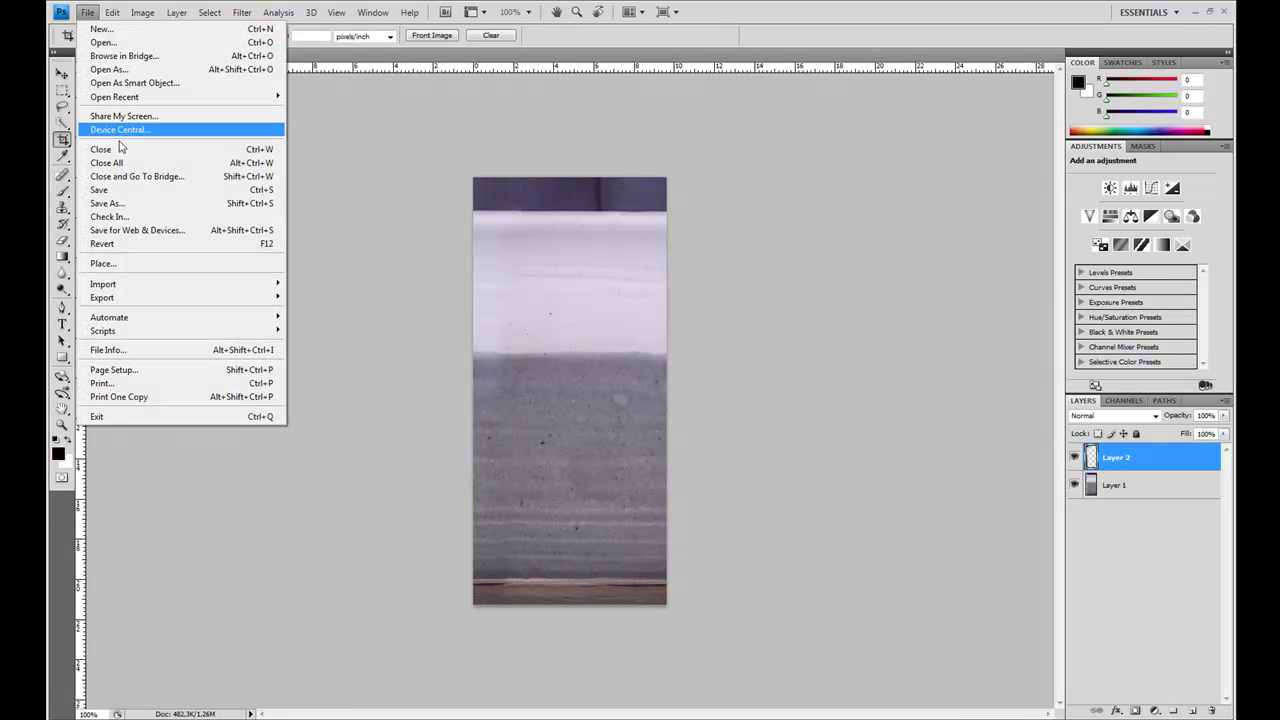
{"action": "left_click", "coordinate": [121, 204]}
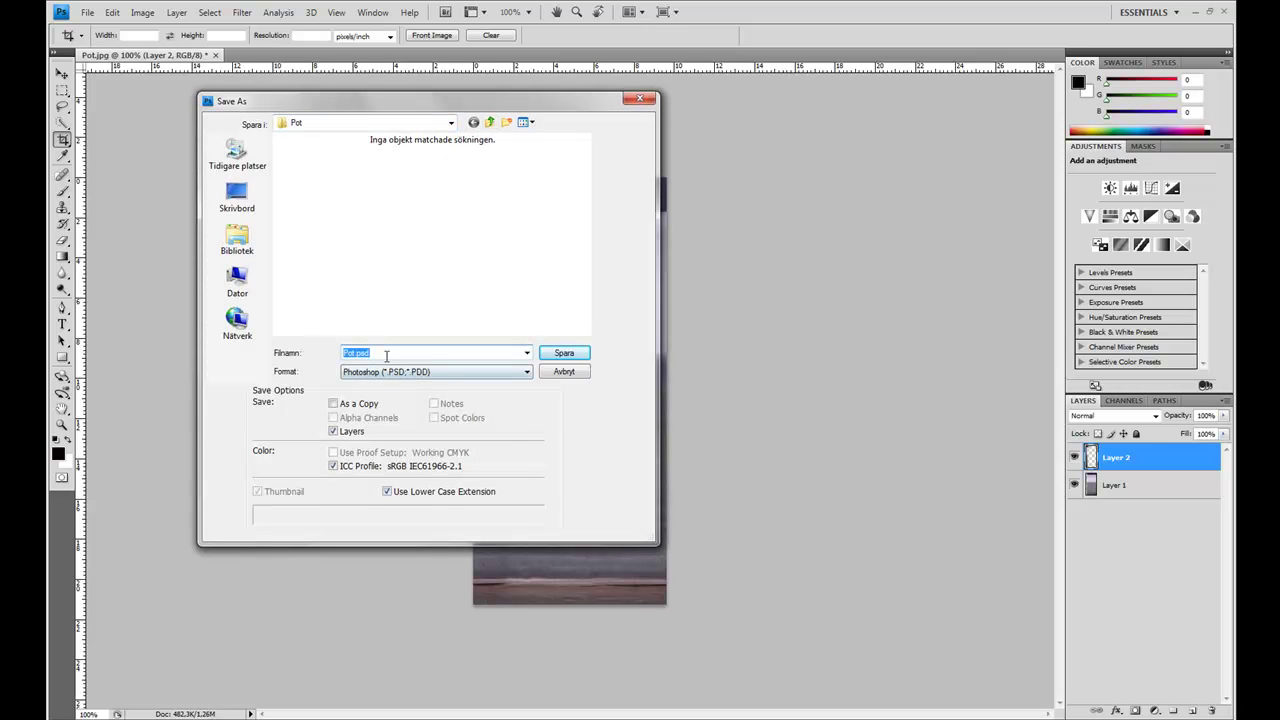
{"action": "type", "text": "Pot texture"}
{"action": "left_click", "coordinate": [503, 376]}
{"action": "left_click", "coordinate": [430, 462]}
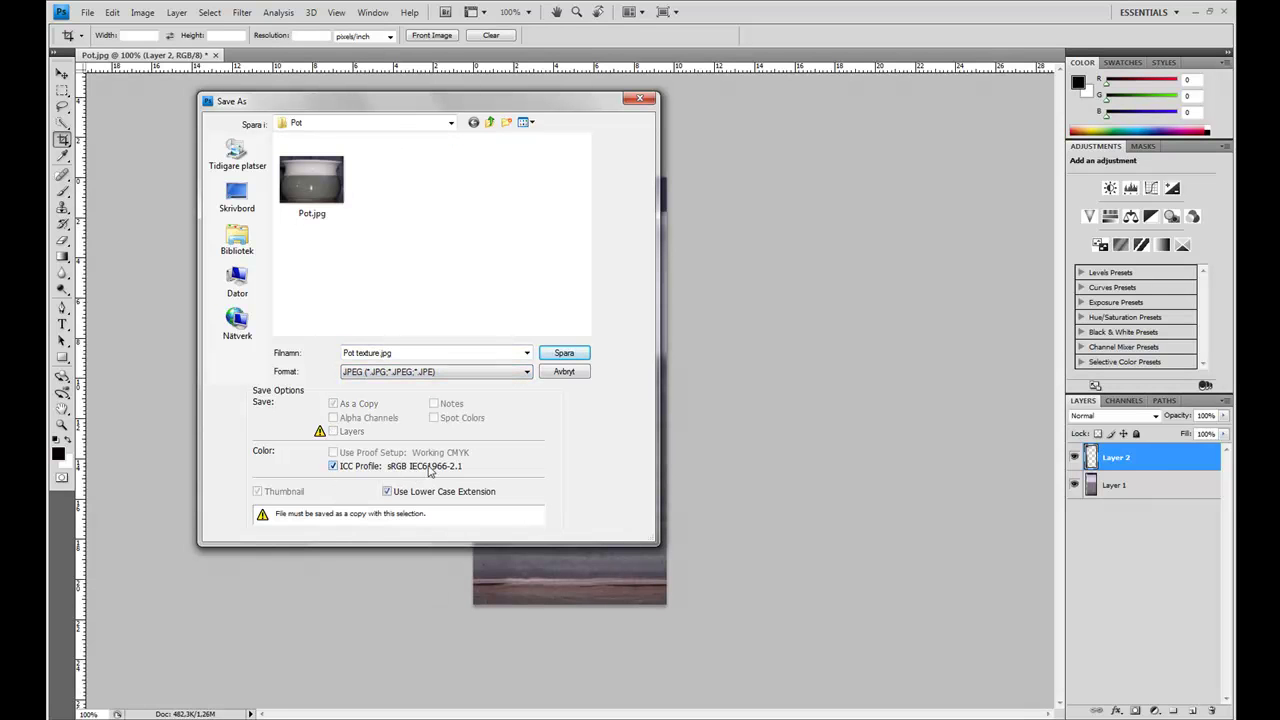
{"action": "left_click", "coordinate": [562, 354]}
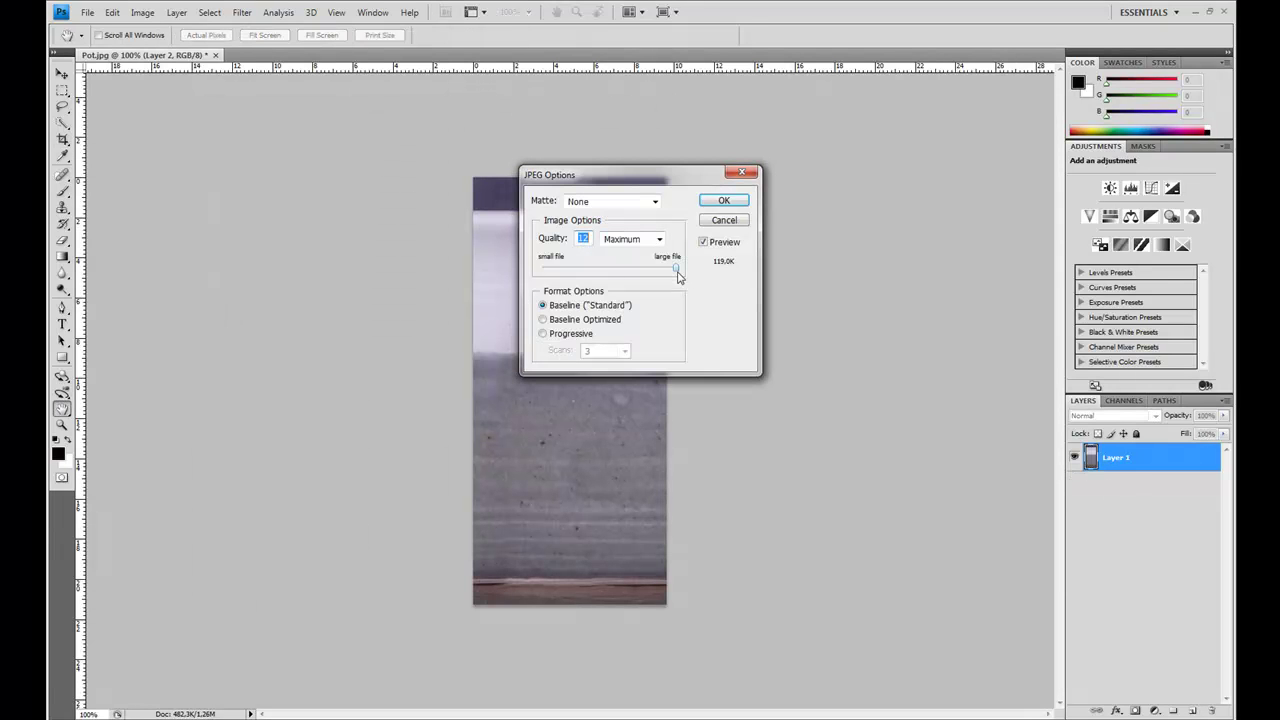
{"action": "left_click", "coordinate": [722, 220]}
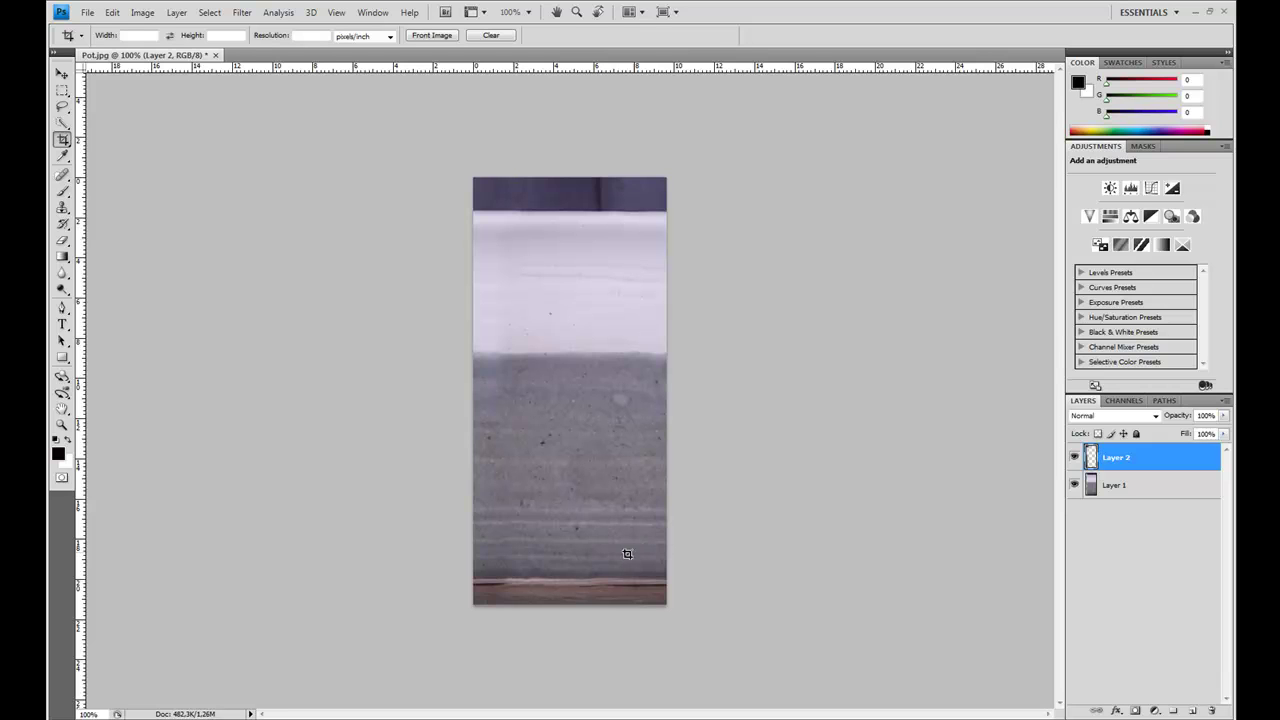
Switch to Windows Explorer, browse to Tutorial > Footage > Jpeg Sequence and open Table_00000.jpg in Photoshop
{"action": "mouse_move", "coordinate": [551, 719]}
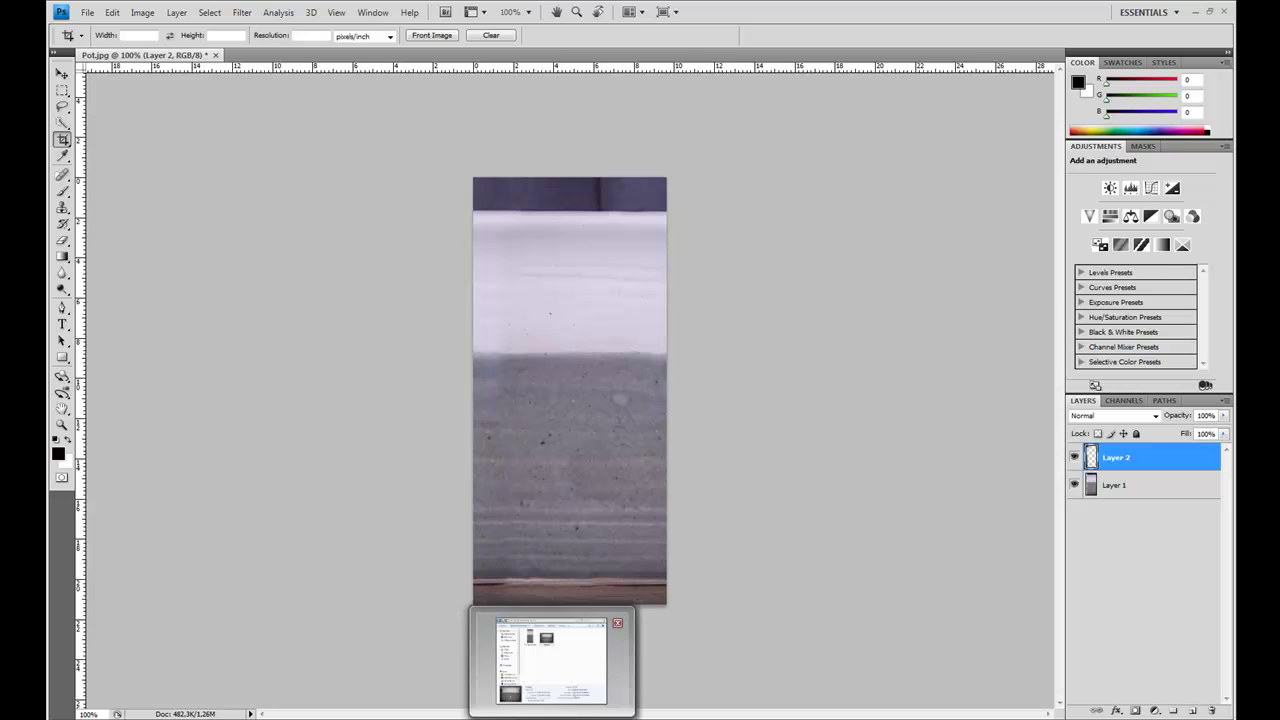
{"action": "left_click", "coordinate": [551, 660]}
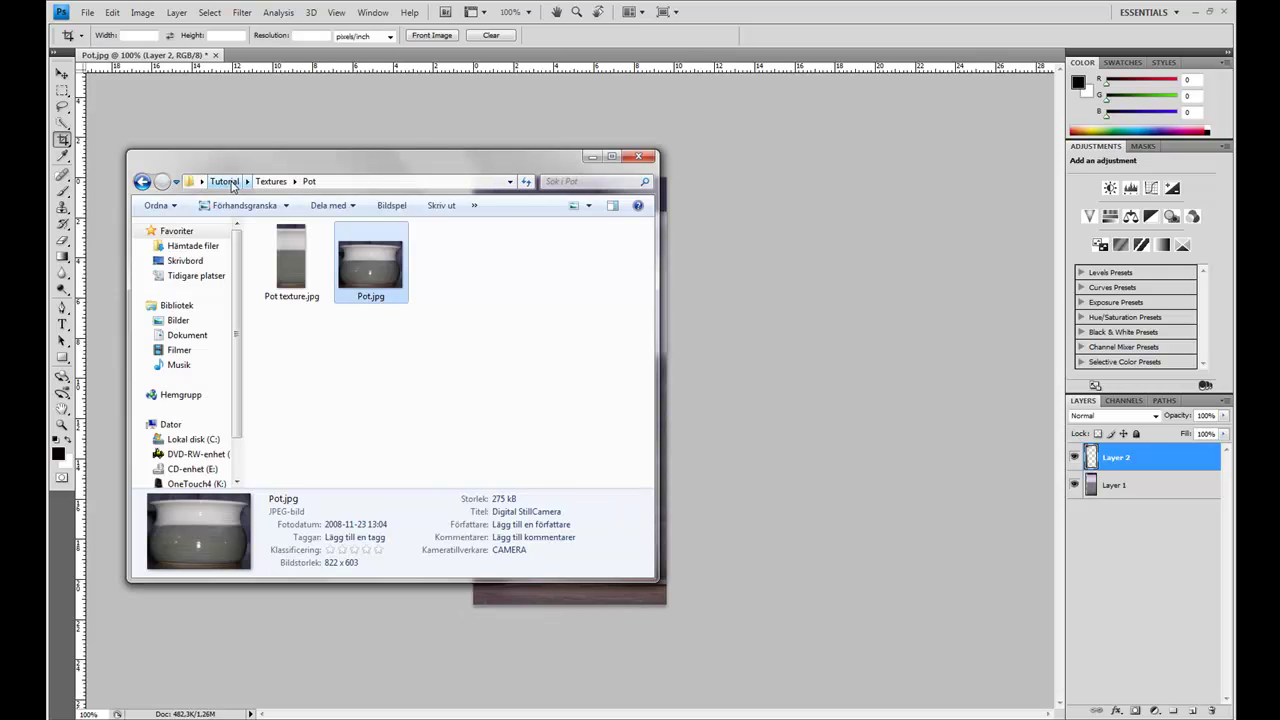
{"action": "left_click", "coordinate": [224, 181]}
{"action": "double_click", "coordinate": [292, 258]}
{"action": "double_click", "coordinate": [298, 259]}
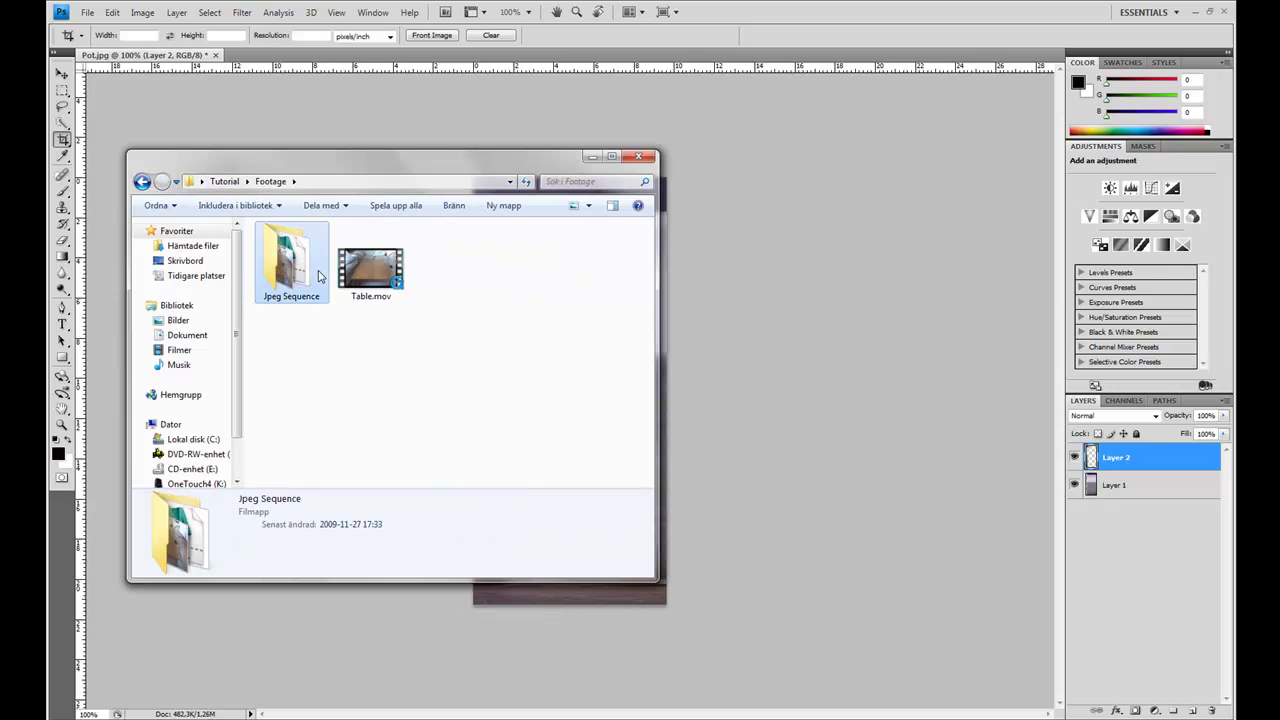
{"action": "mouse_move", "coordinate": [649, 241]}
{"action": "left_mouse_down"}
{"action": "mouse_move", "coordinate": [649, 340]}
{"action": "mouse_move", "coordinate": [648, 234]}
{"action": "left_mouse_up"}
{"action": "left_click_drag", "start_coordinate": [497, 165], "coordinate": [494, 171]}
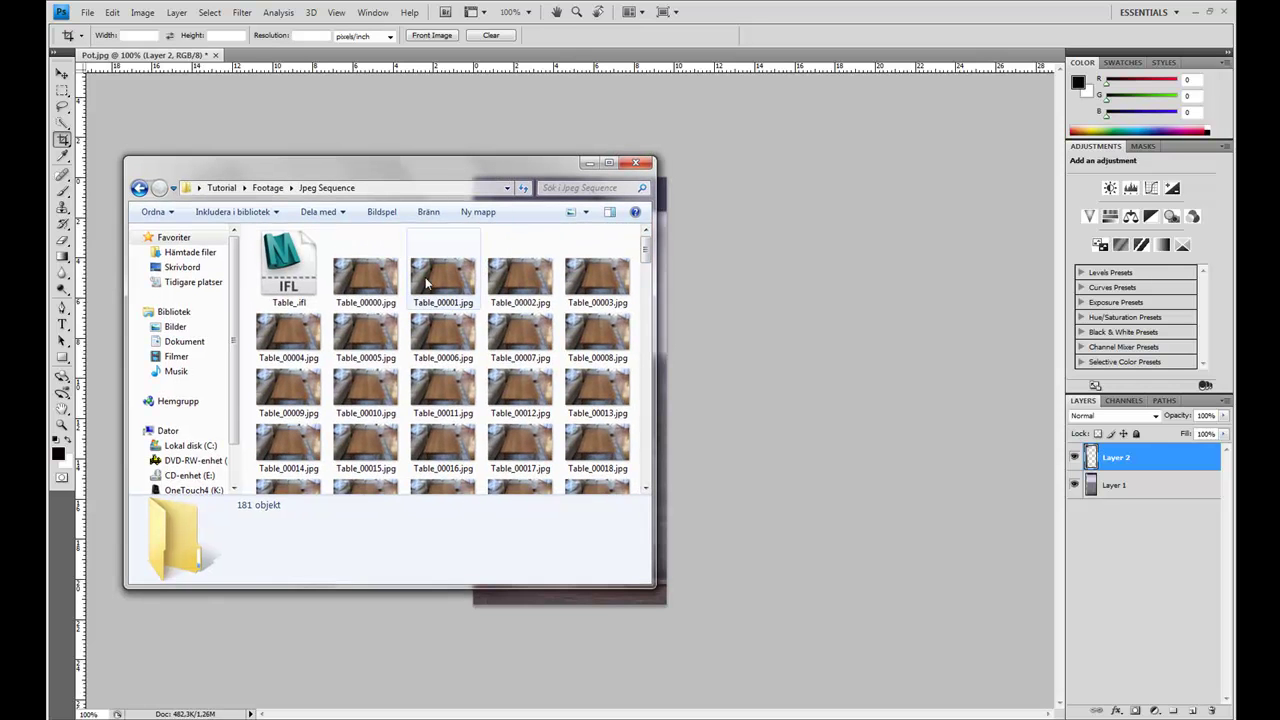
{"action": "left_click", "coordinate": [370, 278]}
{"action": "mouse_move", "coordinate": [645, 250]}
{"action": "left_mouse_down"}
{"action": "mouse_move", "coordinate": [641, 475]}
{"action": "mouse_move", "coordinate": [645, 240]}
{"action": "left_mouse_up"}
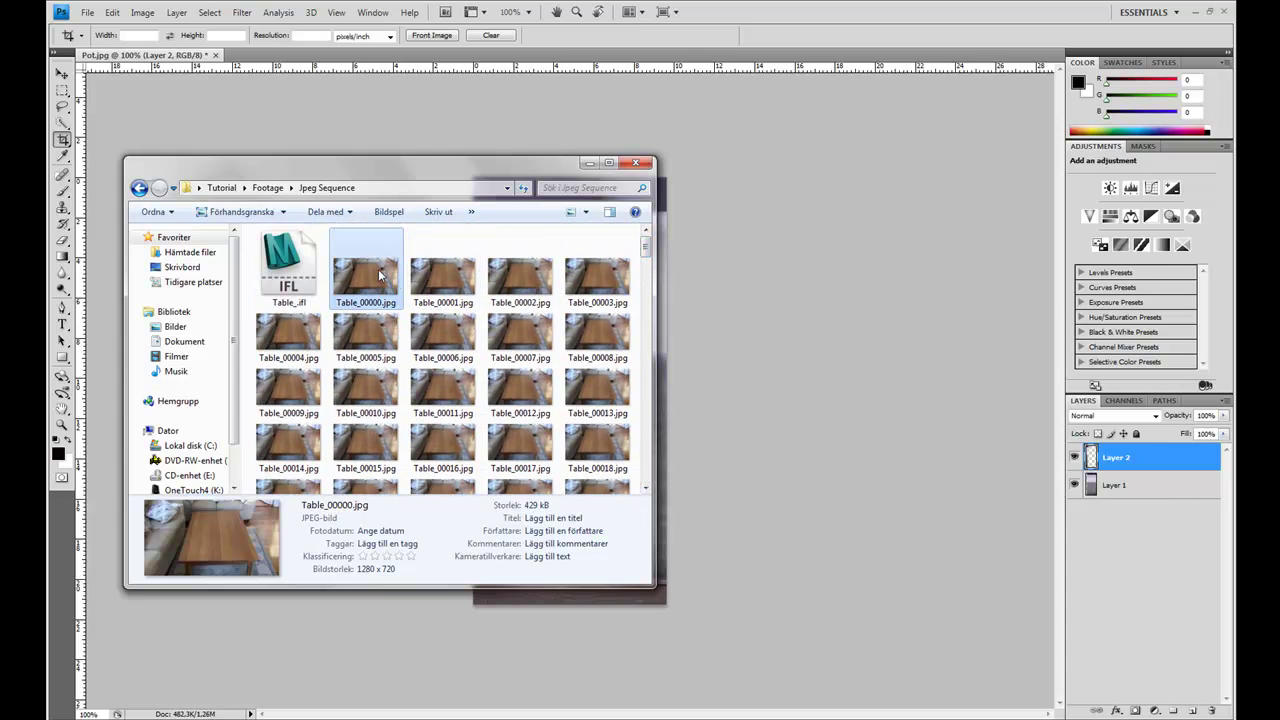
{"action": "left_click", "coordinate": [895, 284]}
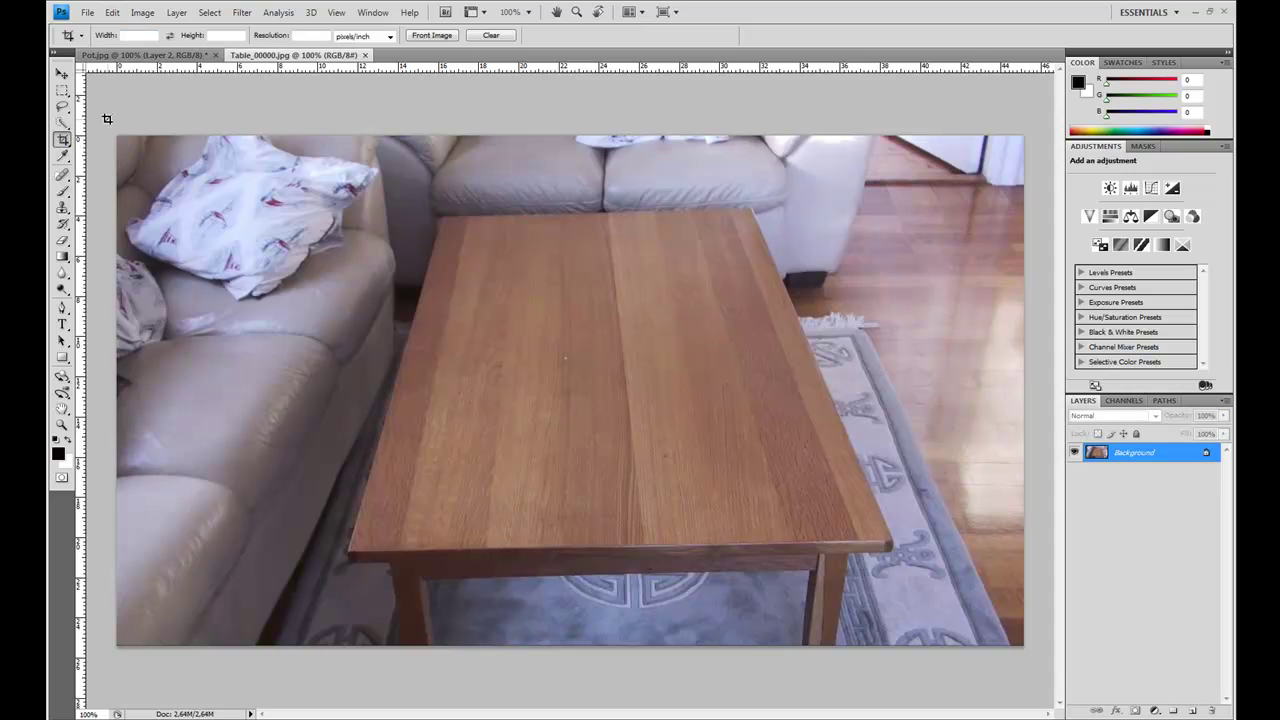
Crop the table photo closely on both sides of the table while extending the canvas well above and slightly below the image
{"action": "left_click_drag", "start_coordinate": [549, 332], "coordinate": [1076, 678]}
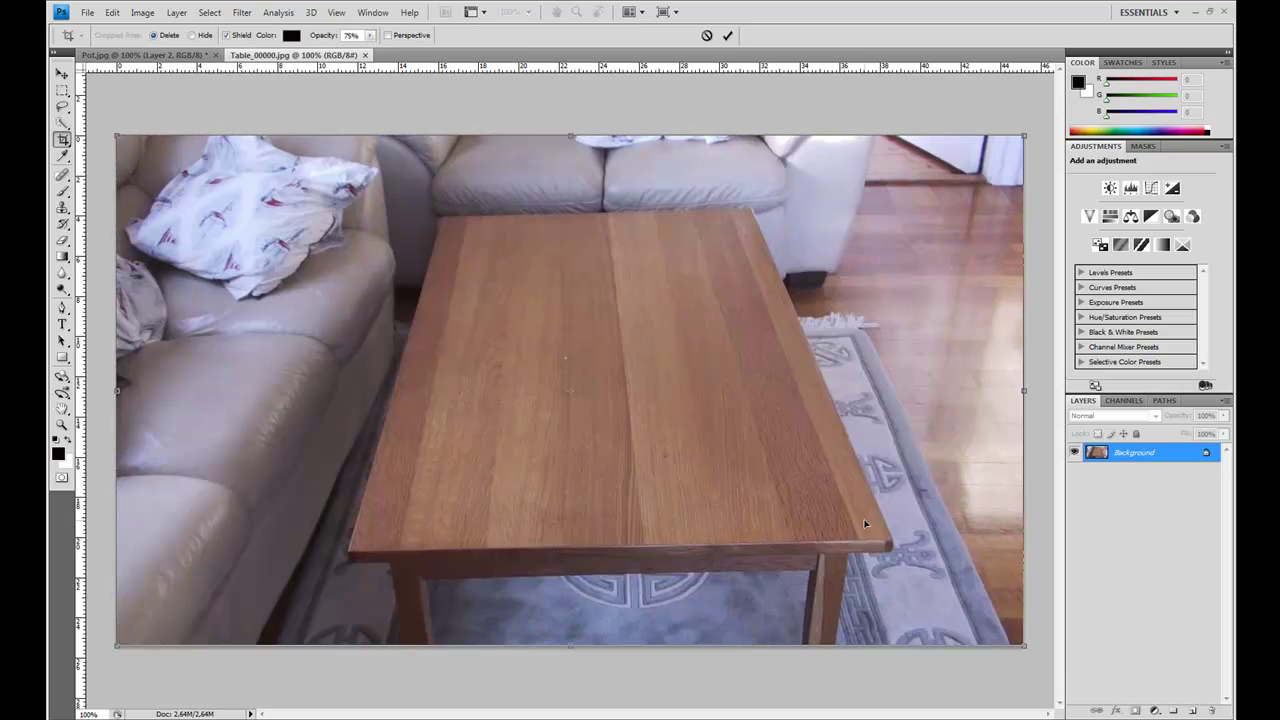
{"action": "key", "text": "ctrl+minus"}
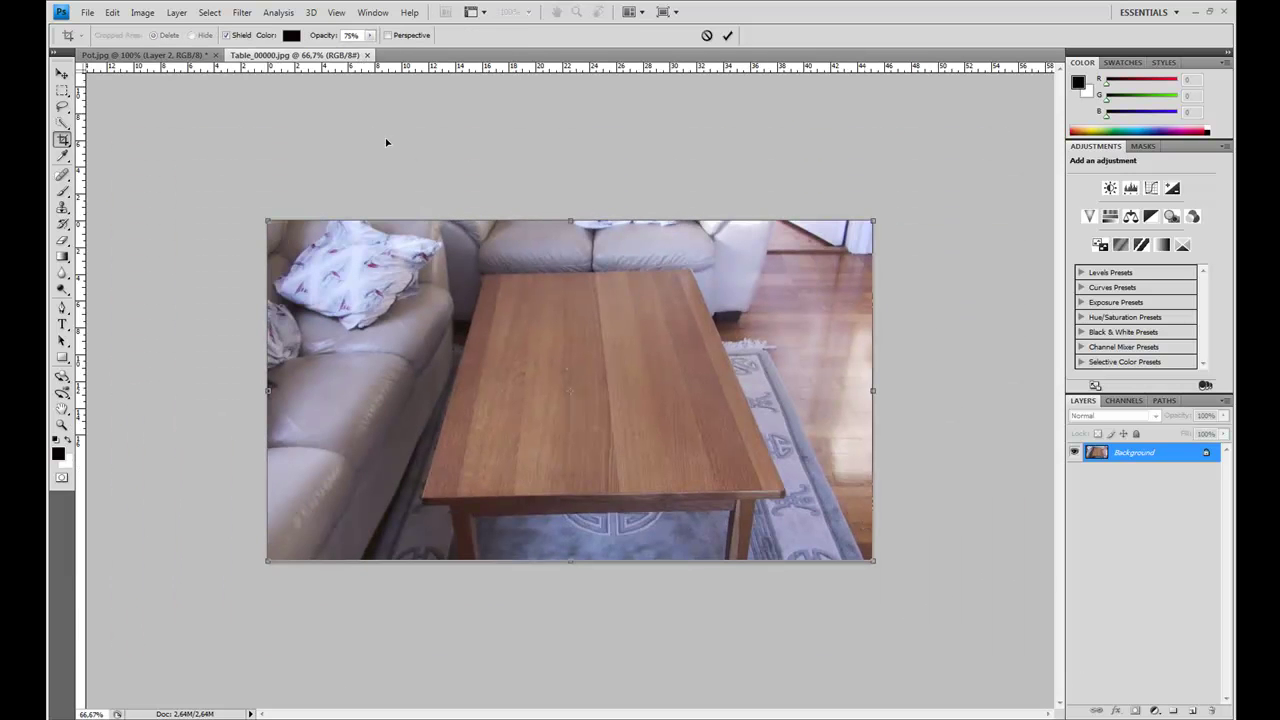
{"action": "left_click_drag", "start_coordinate": [571, 198], "coordinate": [570, 177]}
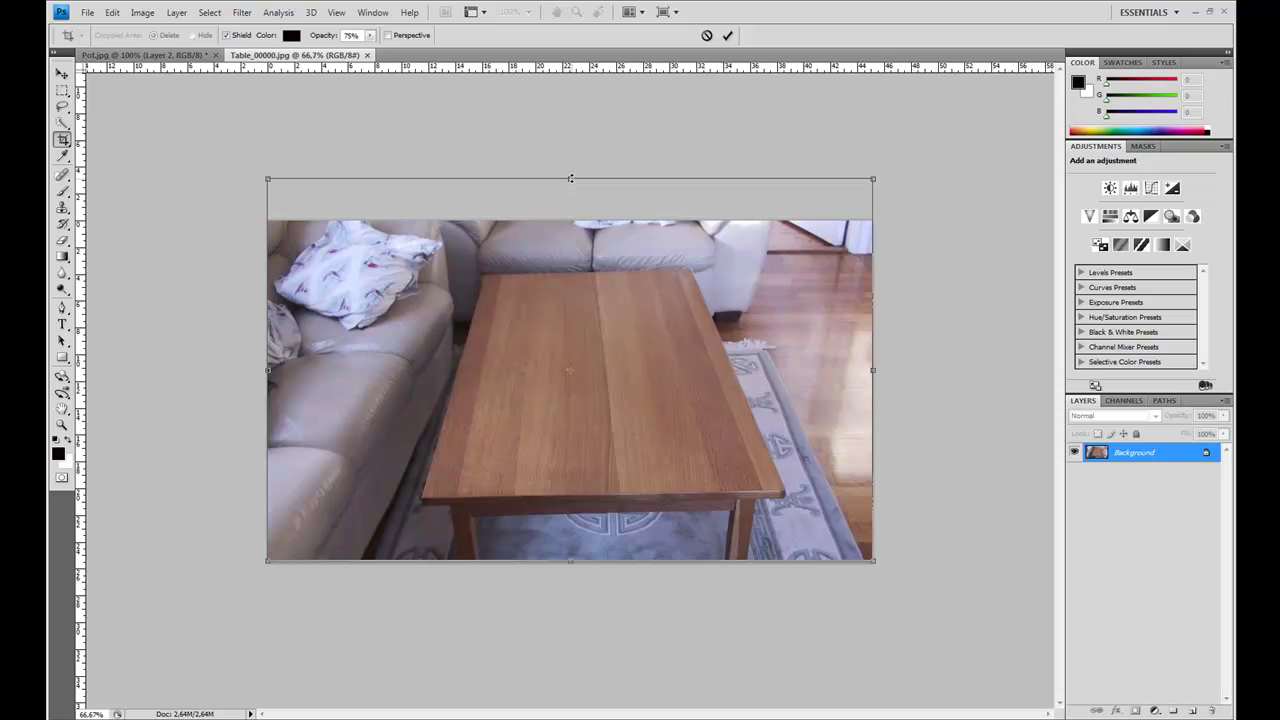
{"action": "left_click_drag", "start_coordinate": [571, 563], "coordinate": [570, 581]}
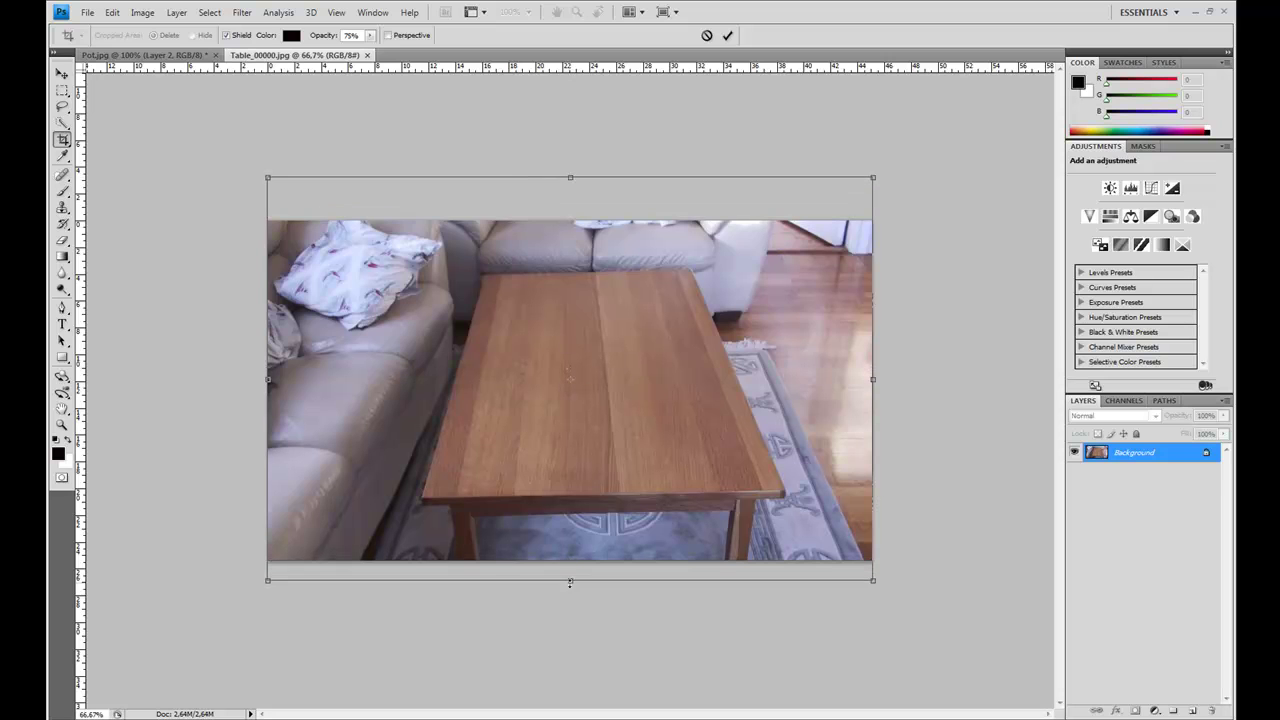
{"action": "left_click_drag", "start_coordinate": [874, 379], "coordinate": [796, 414]}
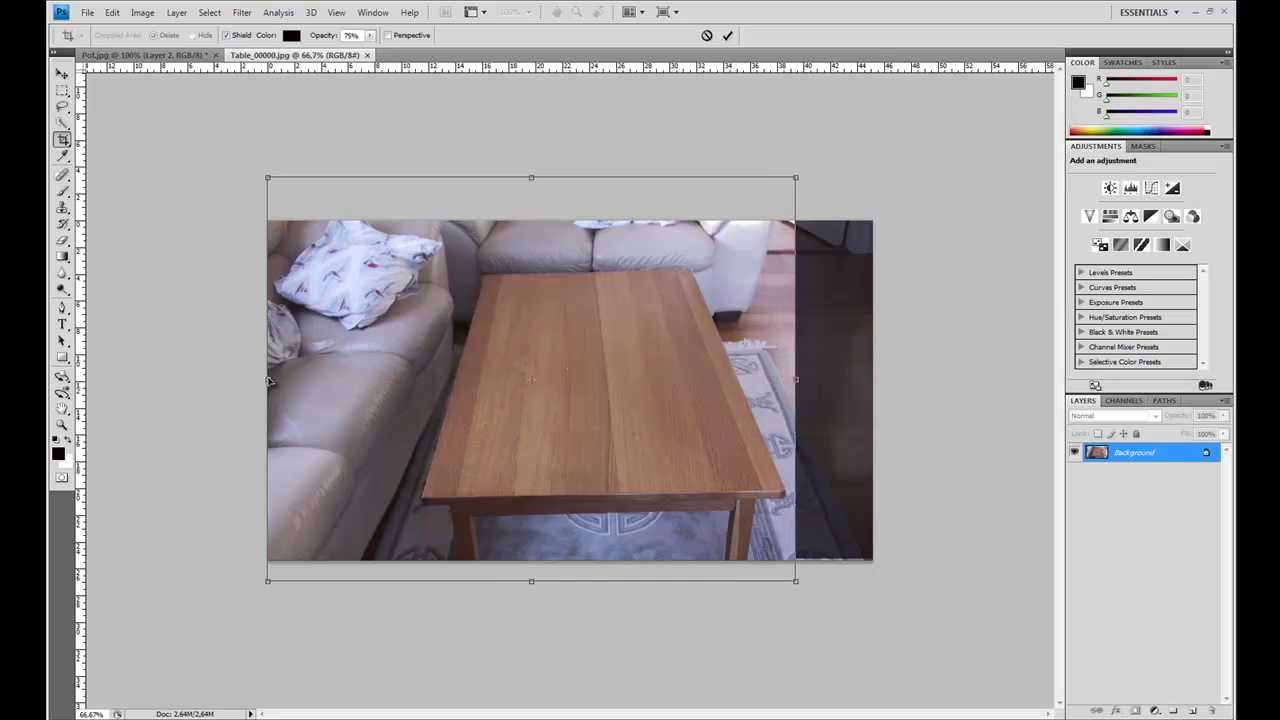
{"action": "left_click_drag", "start_coordinate": [329, 384], "coordinate": [403, 400]}
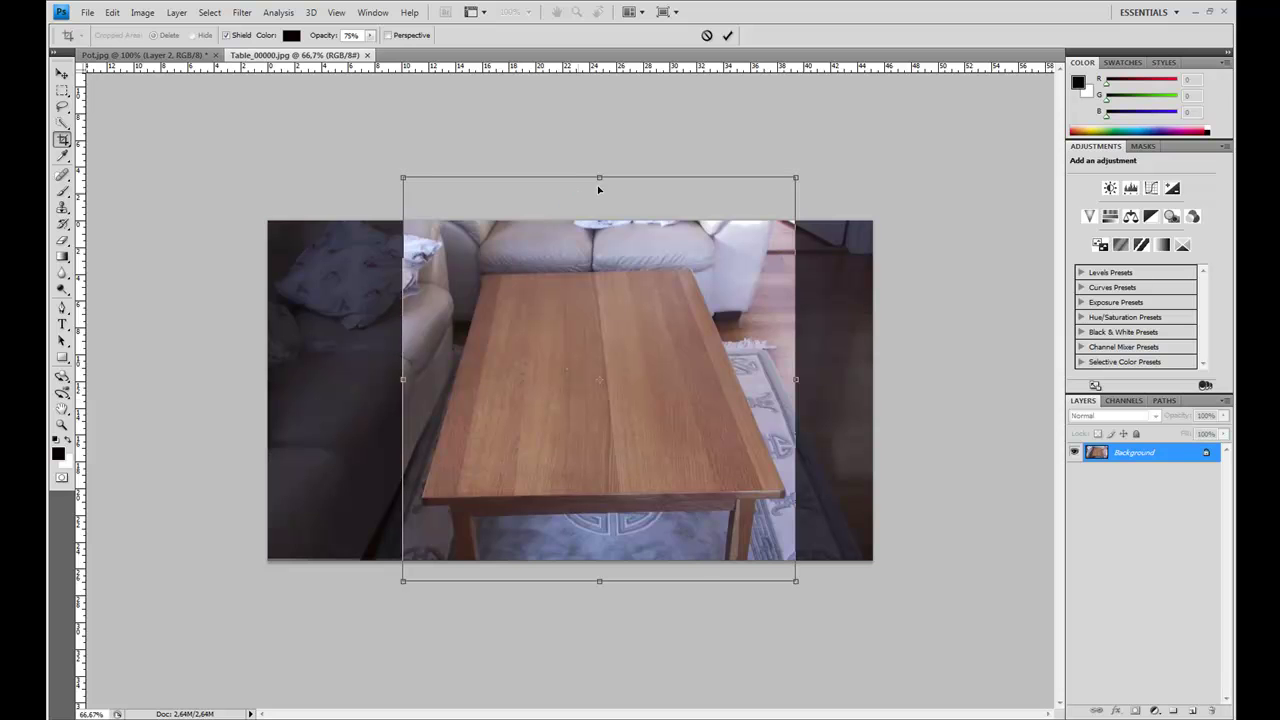
{"action": "left_click_drag", "start_coordinate": [599, 176], "coordinate": [602, 67]}
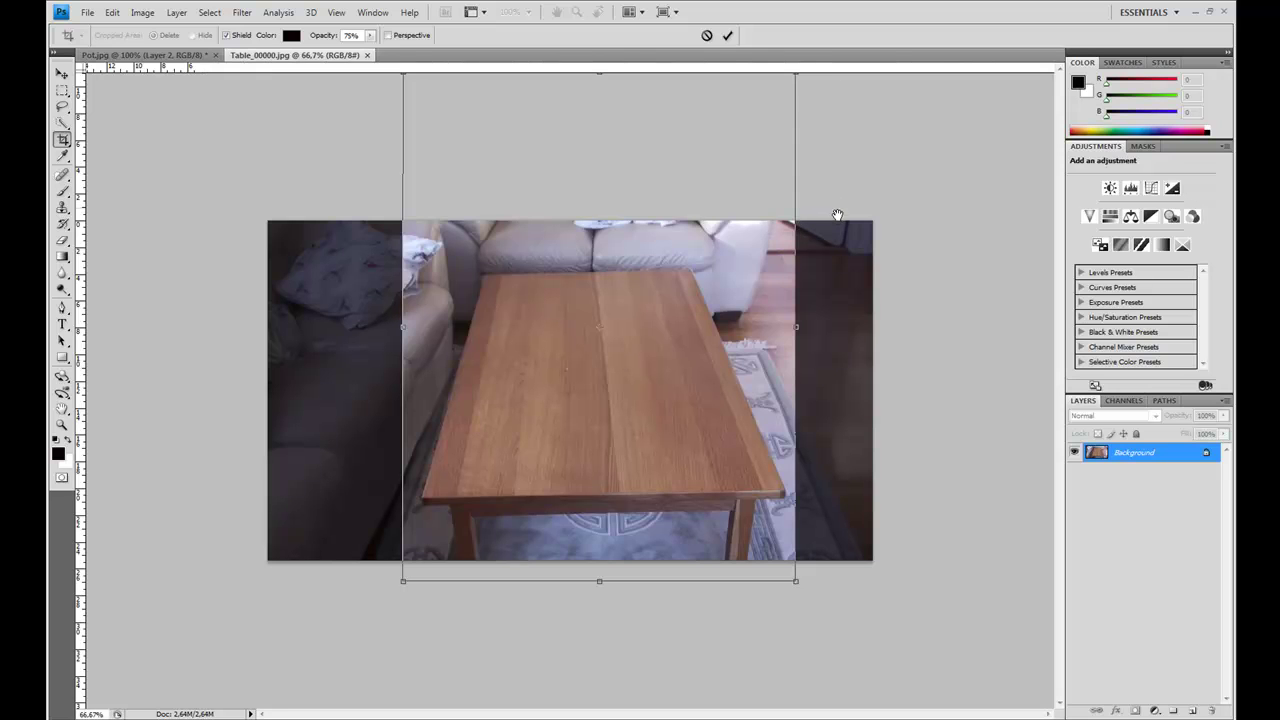
{"action": "key", "text": "Return"}
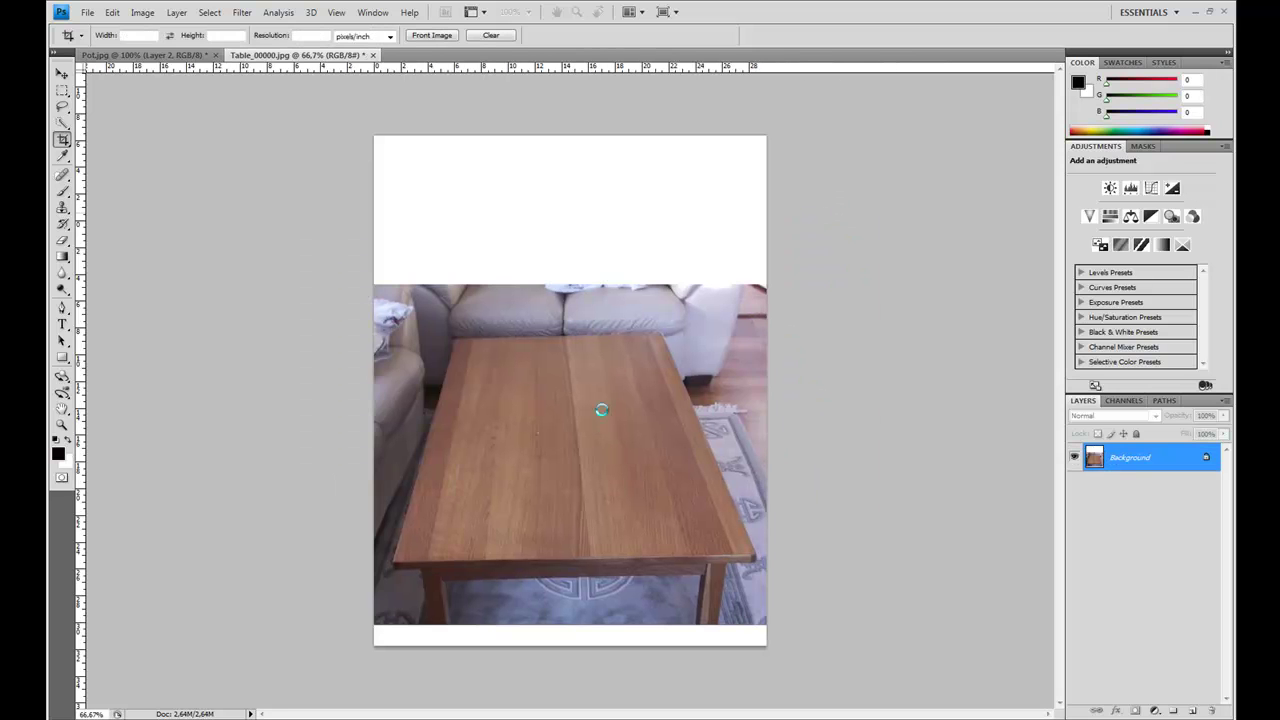
Outline the tabletop surface along its four edges with the Polygonal Lasso and start Free Transform on the selection
{"action": "left_click", "coordinate": [62, 107]}
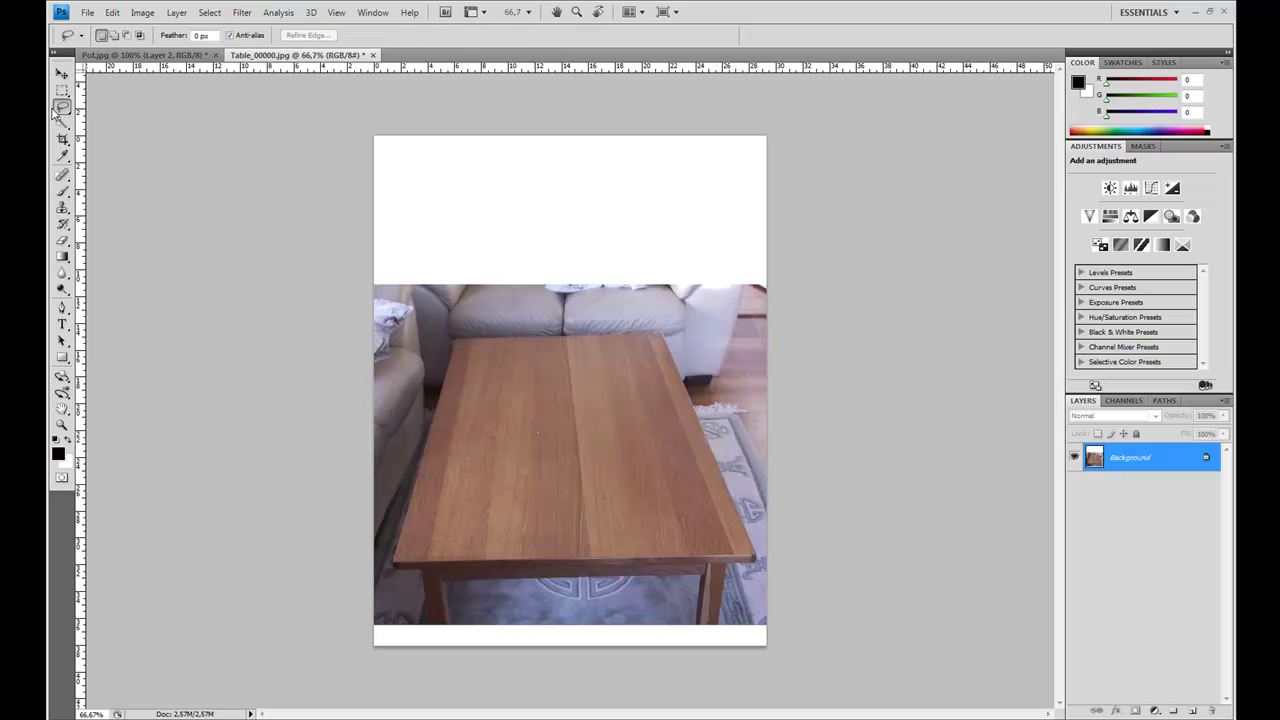
{"action": "left_click", "coordinate": [135, 119]}
{"action": "key", "text": "ctrl+plus"}
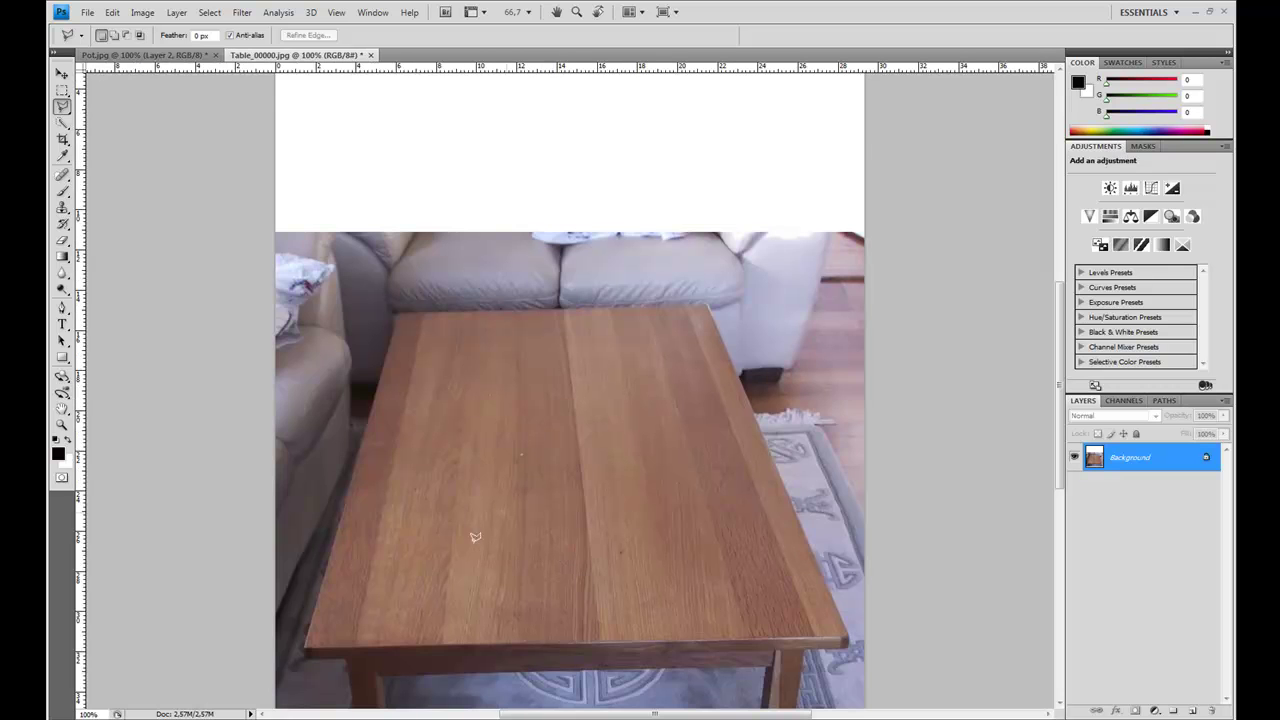
{"action": "key", "text": "ctrl+plus"}
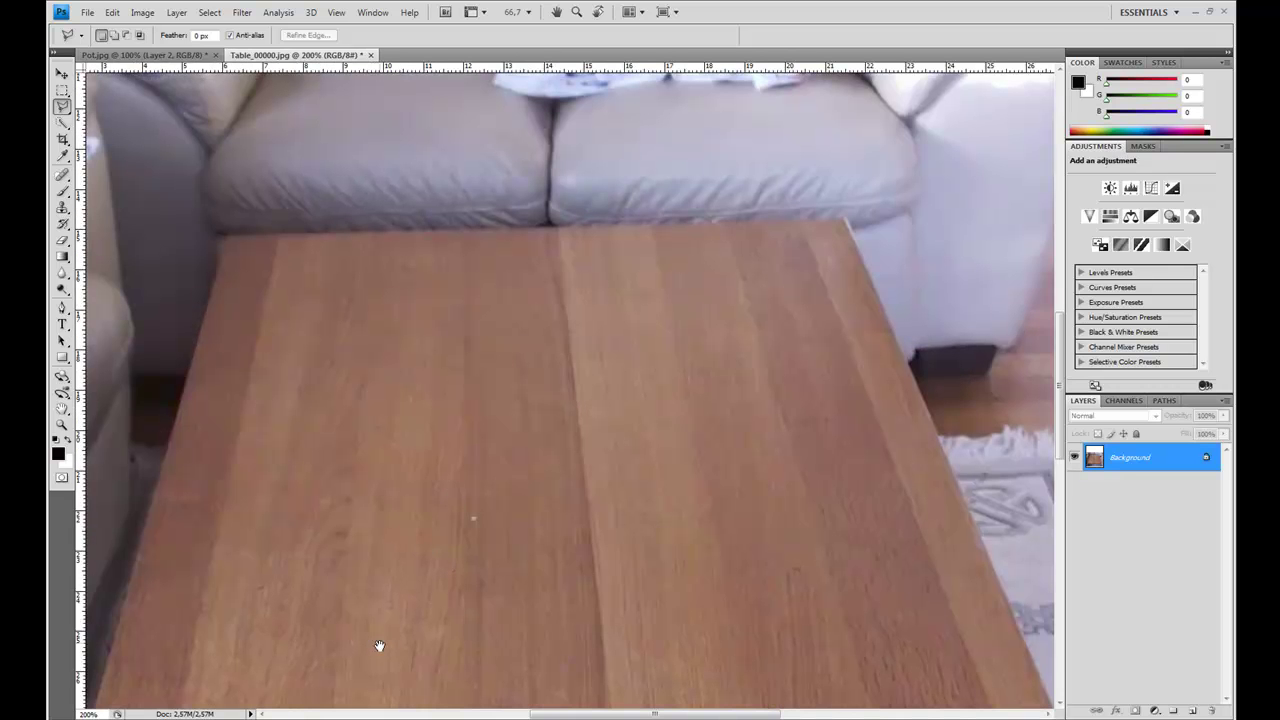
{"action": "left_click_drag", "start_coordinate": [380, 646], "coordinate": [666, 127]}
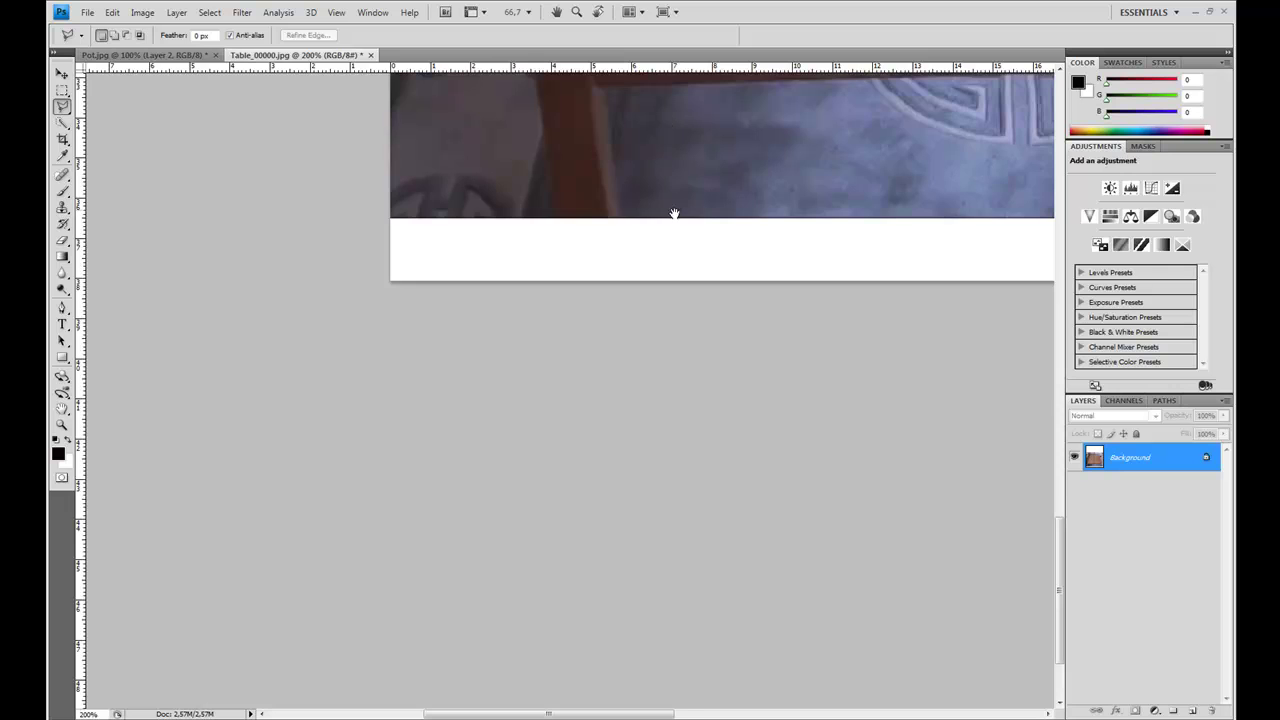
{"action": "left_click_drag", "start_coordinate": [674, 214], "coordinate": [674, 247]}
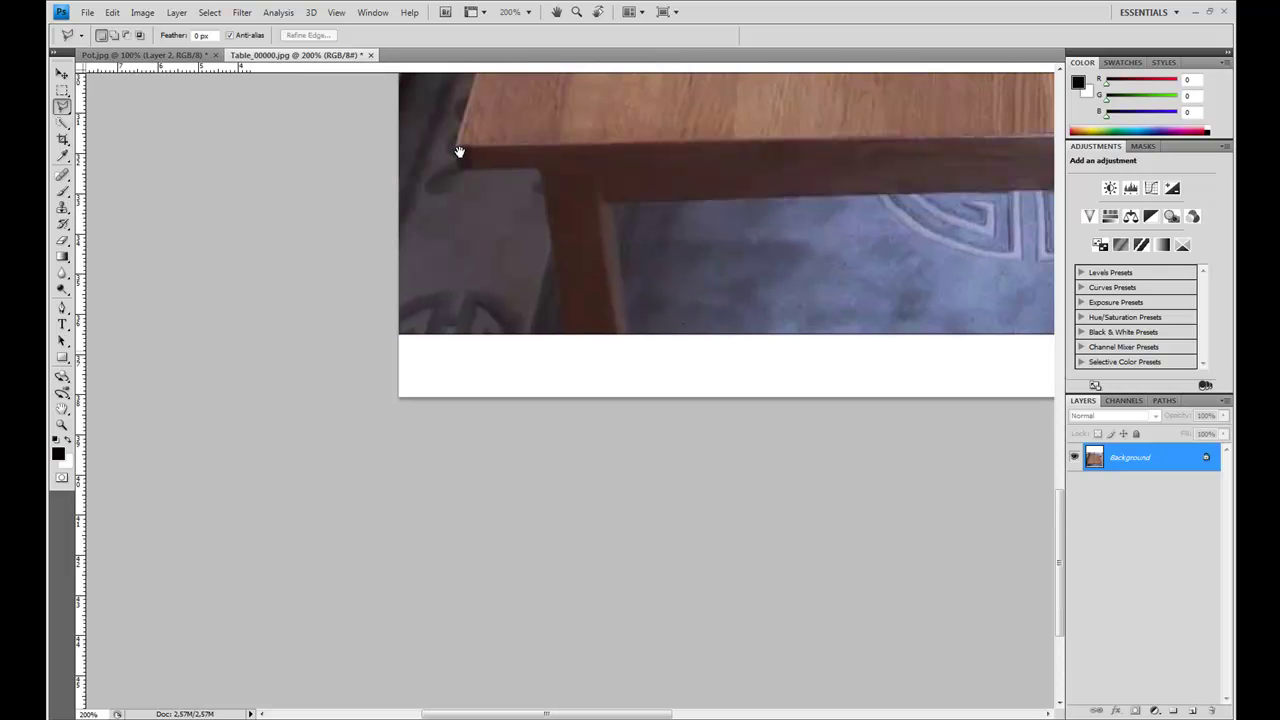
{"action": "left_click_drag", "start_coordinate": [457, 151], "coordinate": [452, 164]}
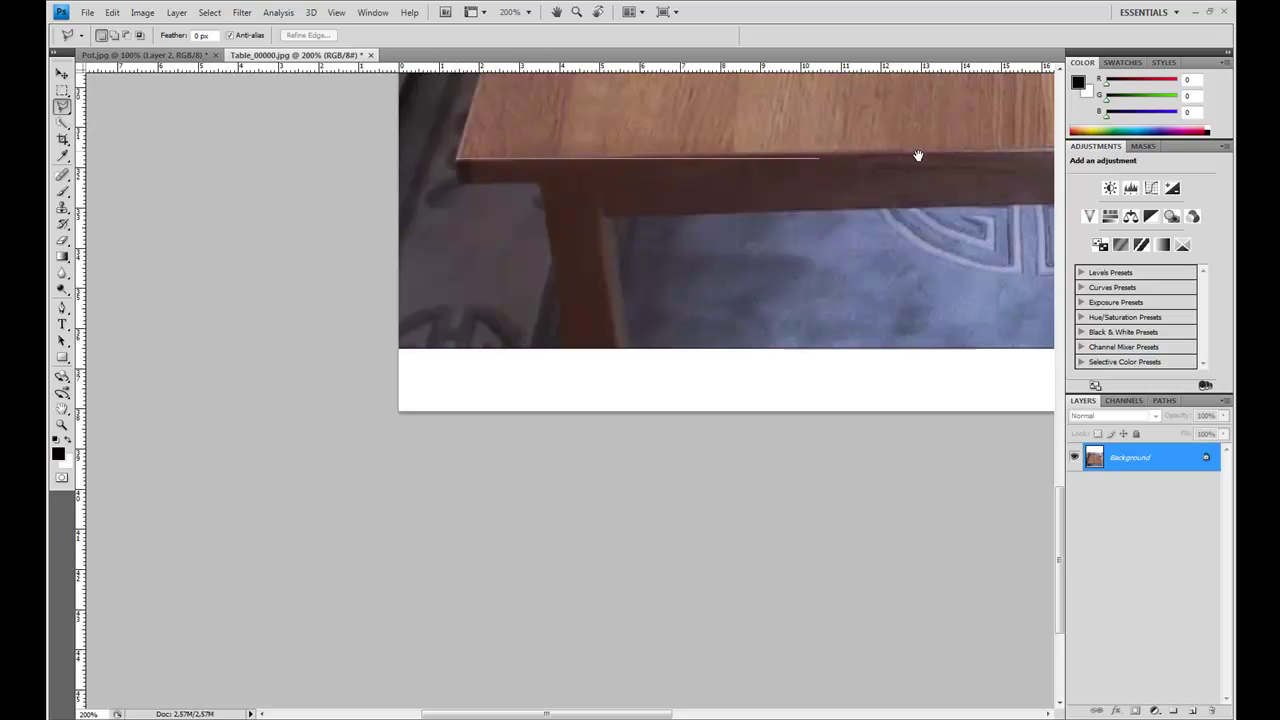
{"action": "left_click_drag", "start_coordinate": [917, 154], "coordinate": [557, 314]}
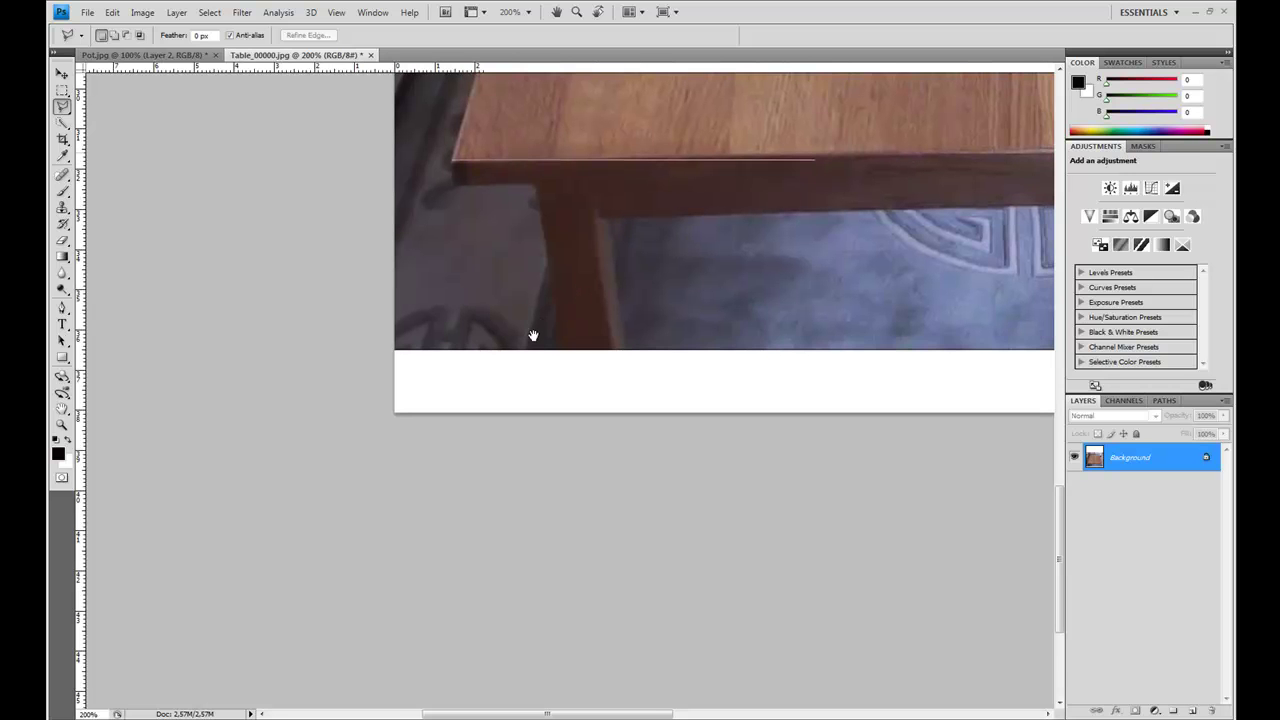
{"action": "left_click", "coordinate": [913, 208], "text": "ctrl+alt"}
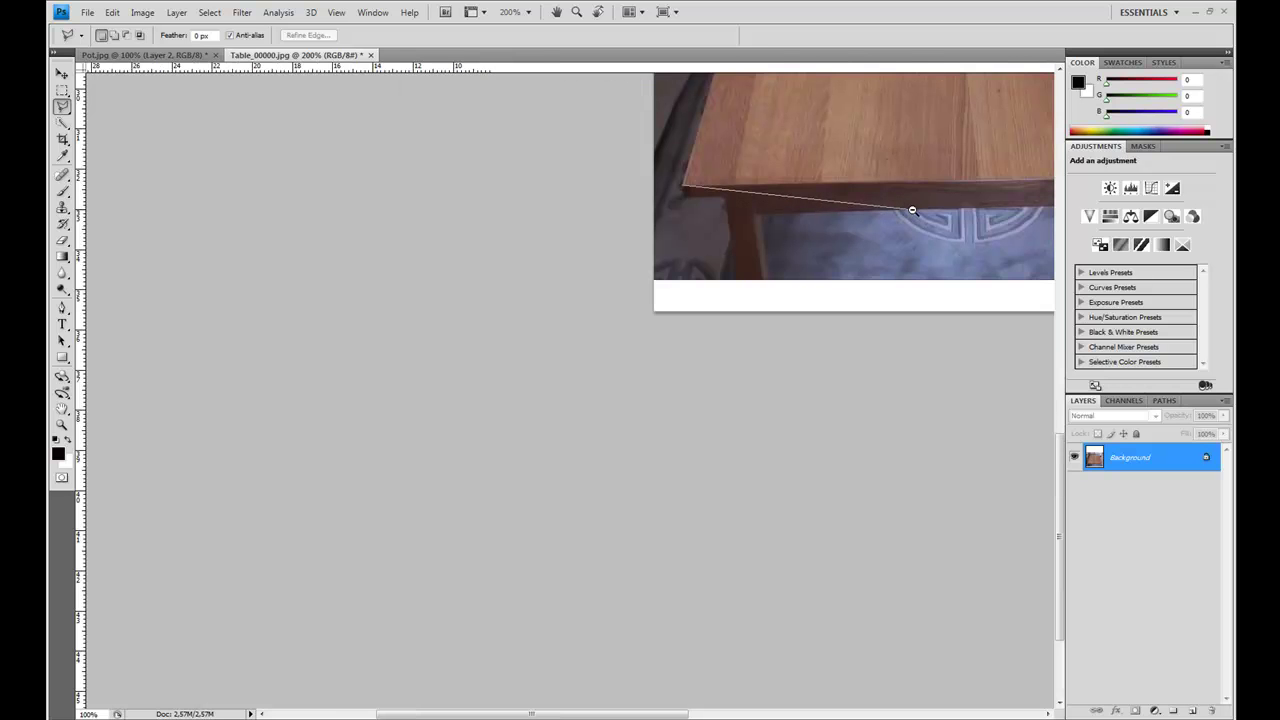
{"action": "left_click", "coordinate": [948, 142], "text": "ctrl+alt"}
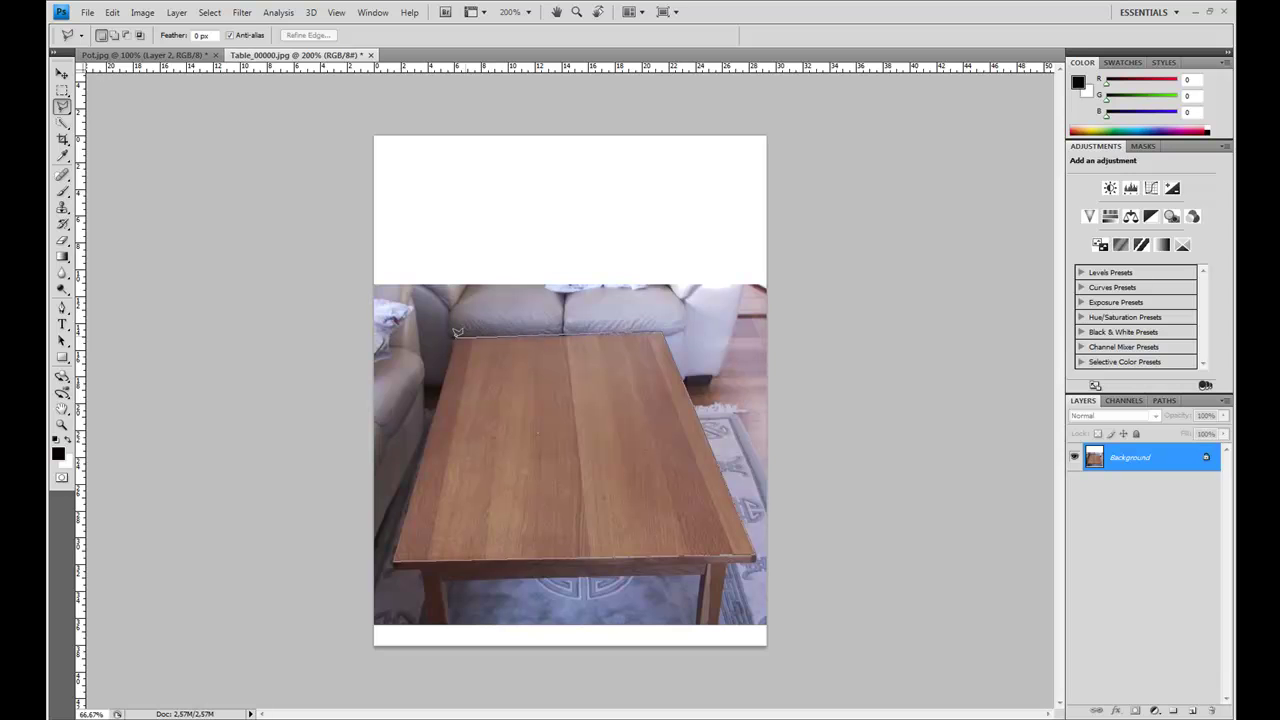
{"action": "left_click", "coordinate": [398, 557]}
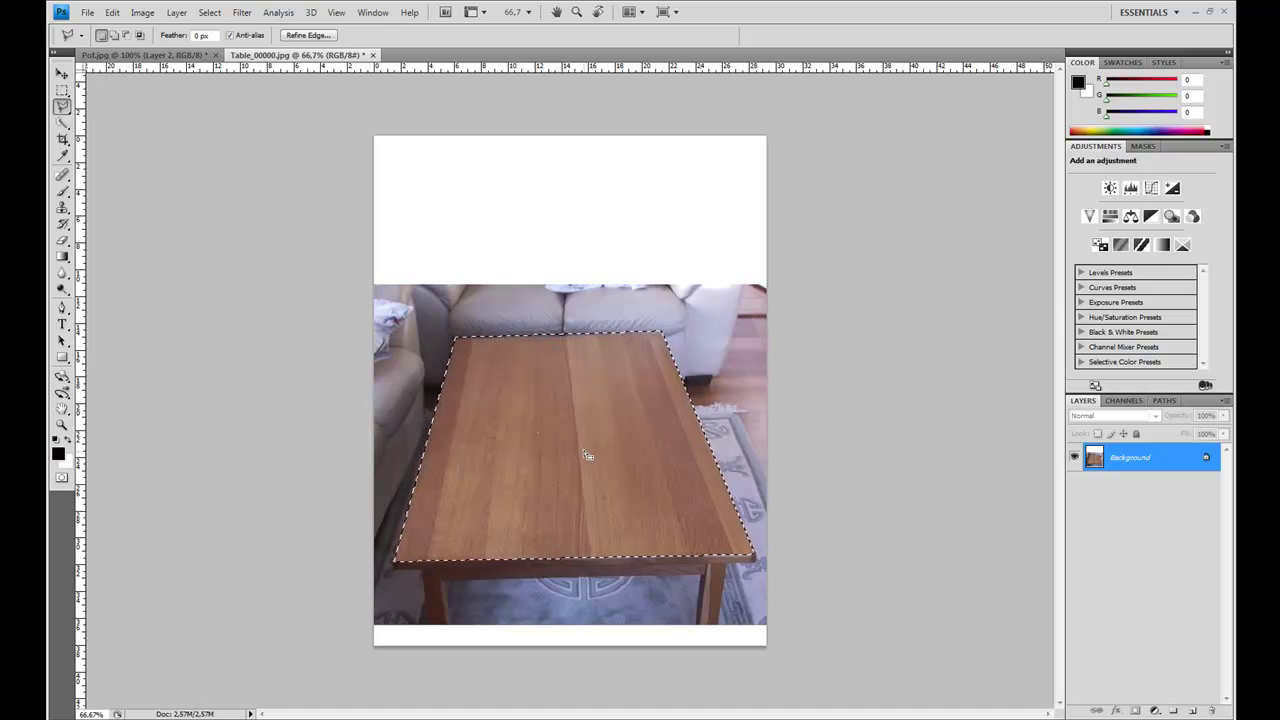
{"action": "right_click", "coordinate": [579, 416]}
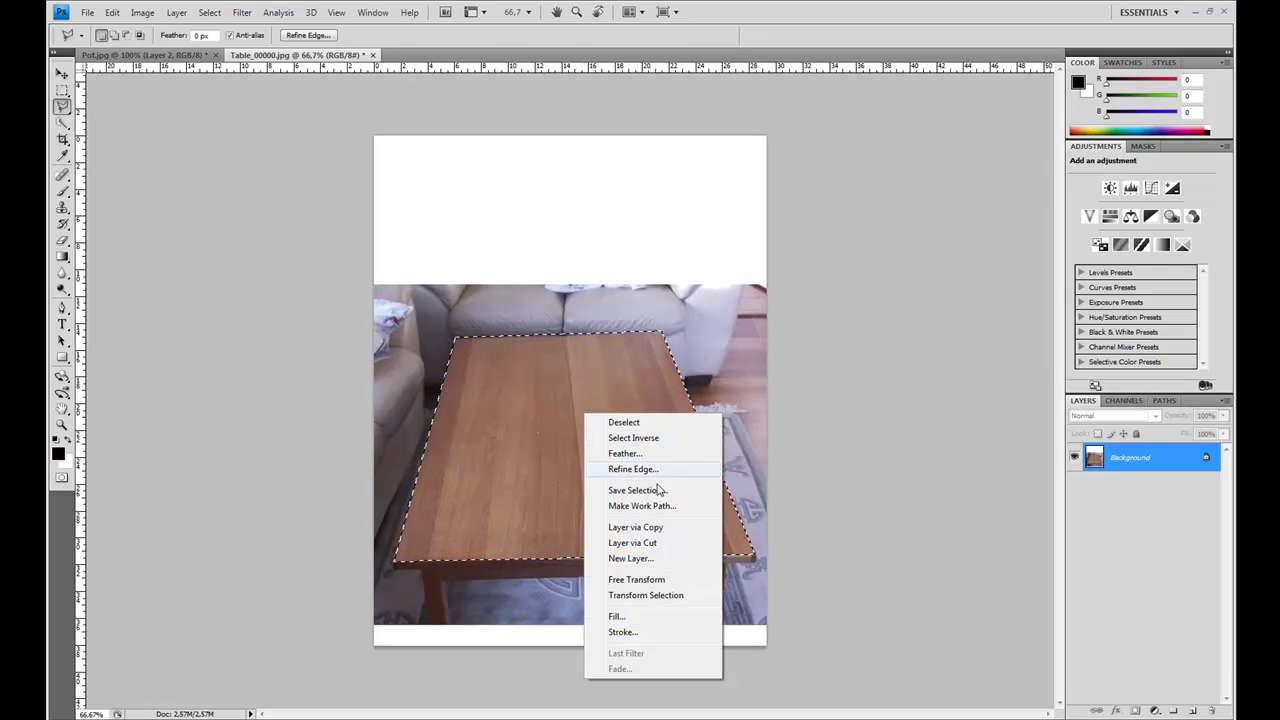
{"action": "left_click", "coordinate": [656, 582]}
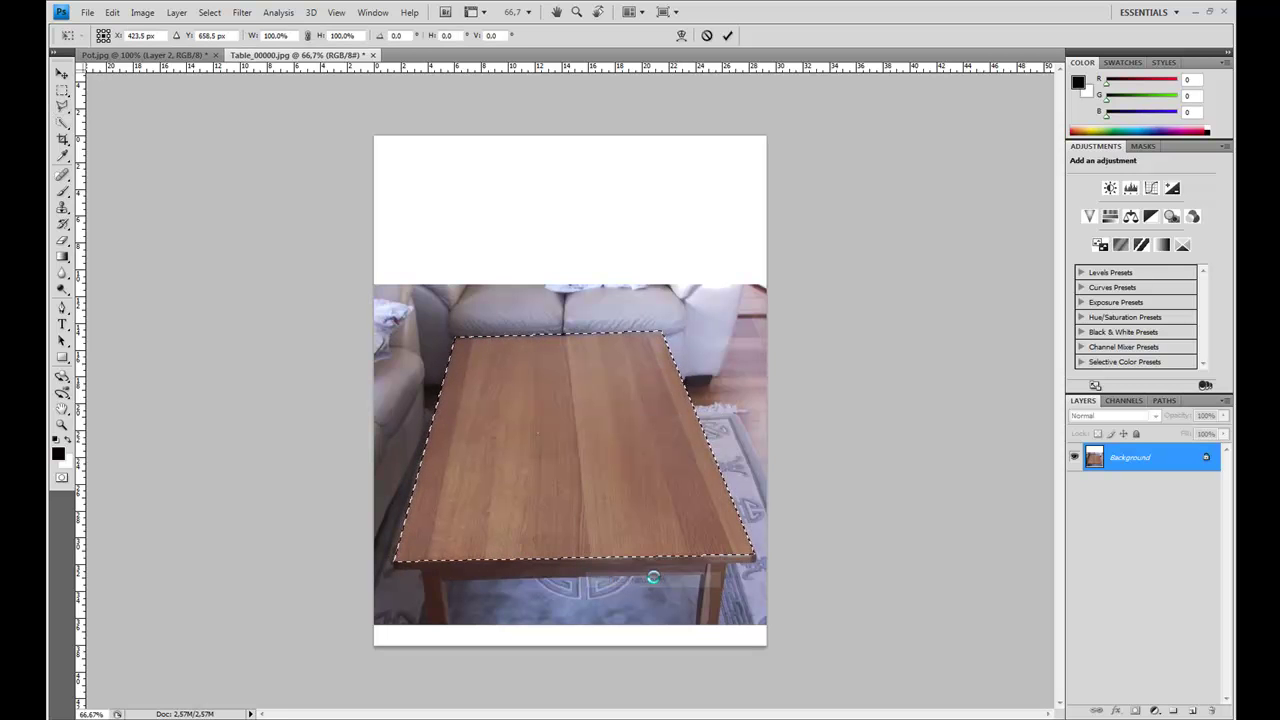
Try to skew the selected tabletop by raising its upper-left corner, and undo the change
{"action": "right_click", "coordinate": [572, 399]}
{"action": "left_click", "coordinate": [608, 462]}
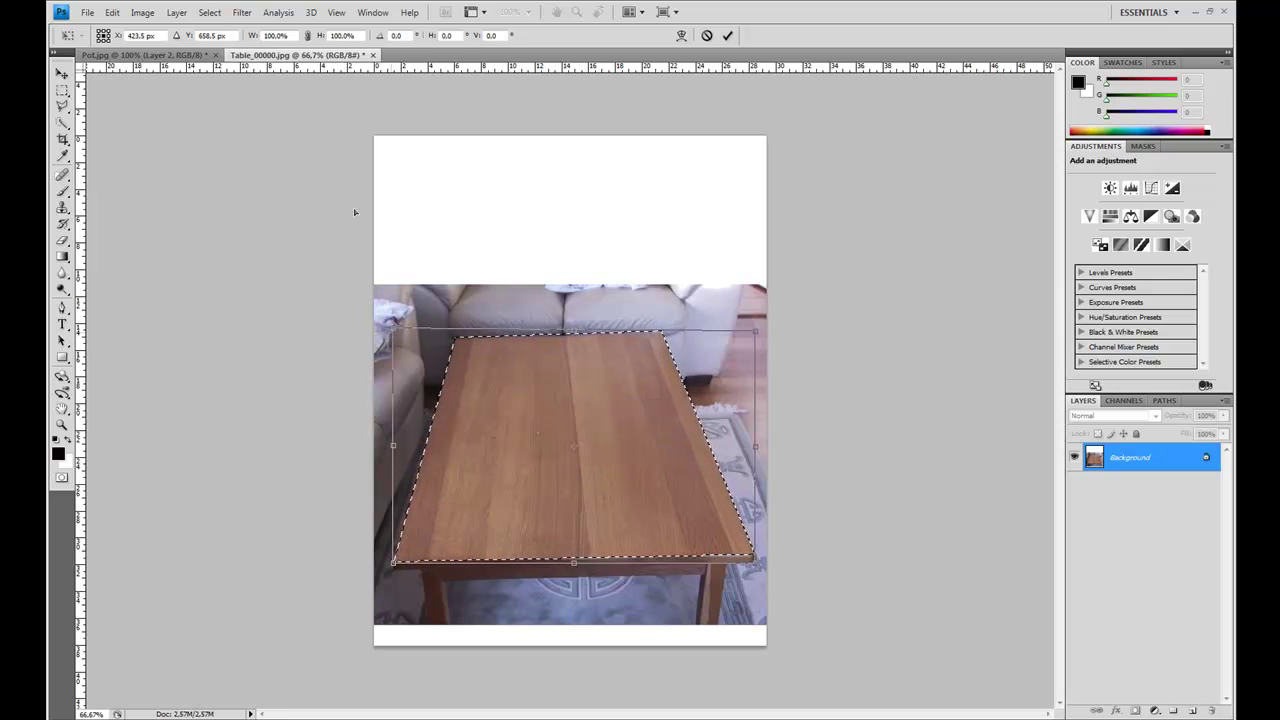
{"action": "left_click_drag", "start_coordinate": [355, 189], "coordinate": [355, 288]}
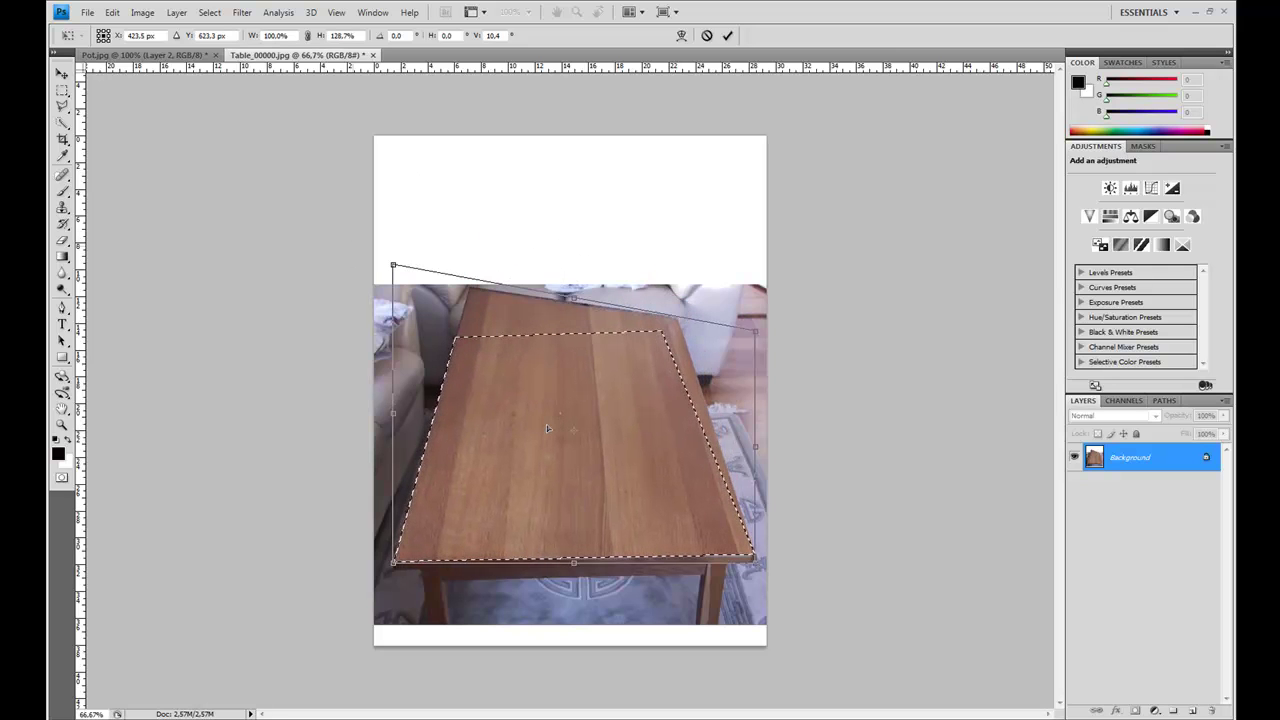
{"action": "key", "text": "ctrl+z"}
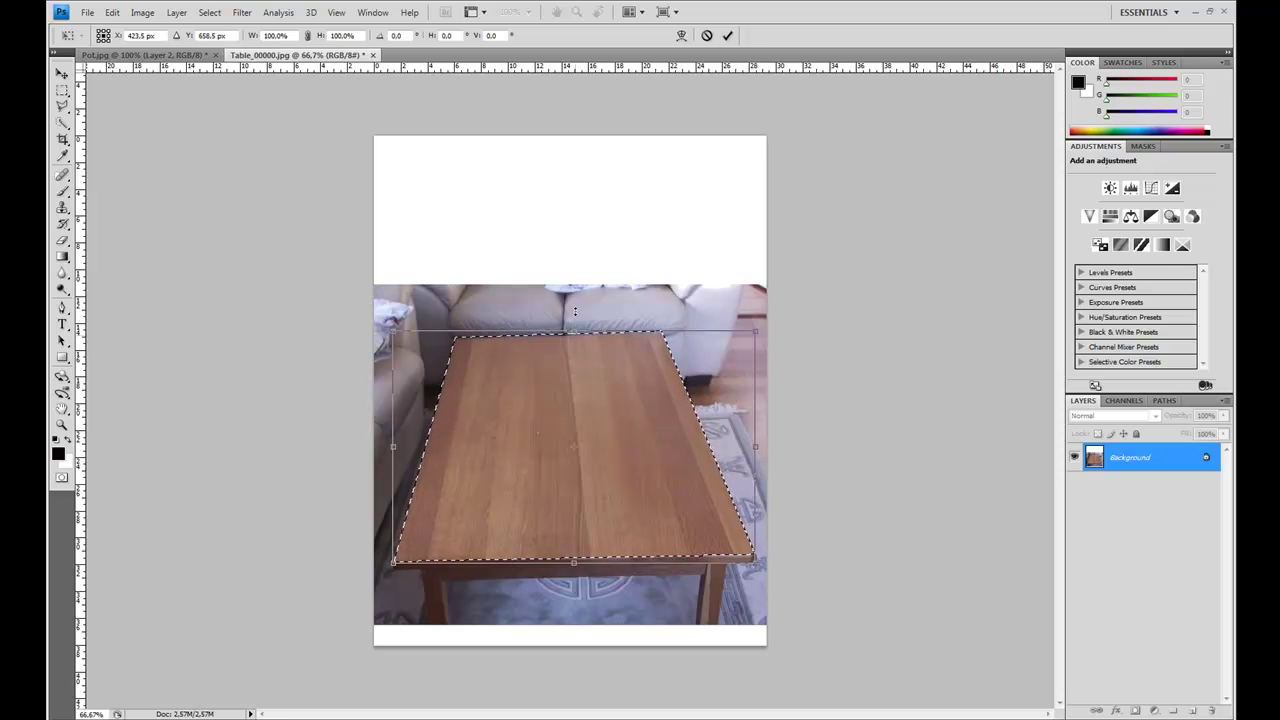
Stretch the tabletop vertically to 217.2% to span nearly the whole canvas and widen its far end with Perspective to 173.1%
{"action": "left_click_drag", "start_coordinate": [575, 311], "coordinate": [574, 143]}
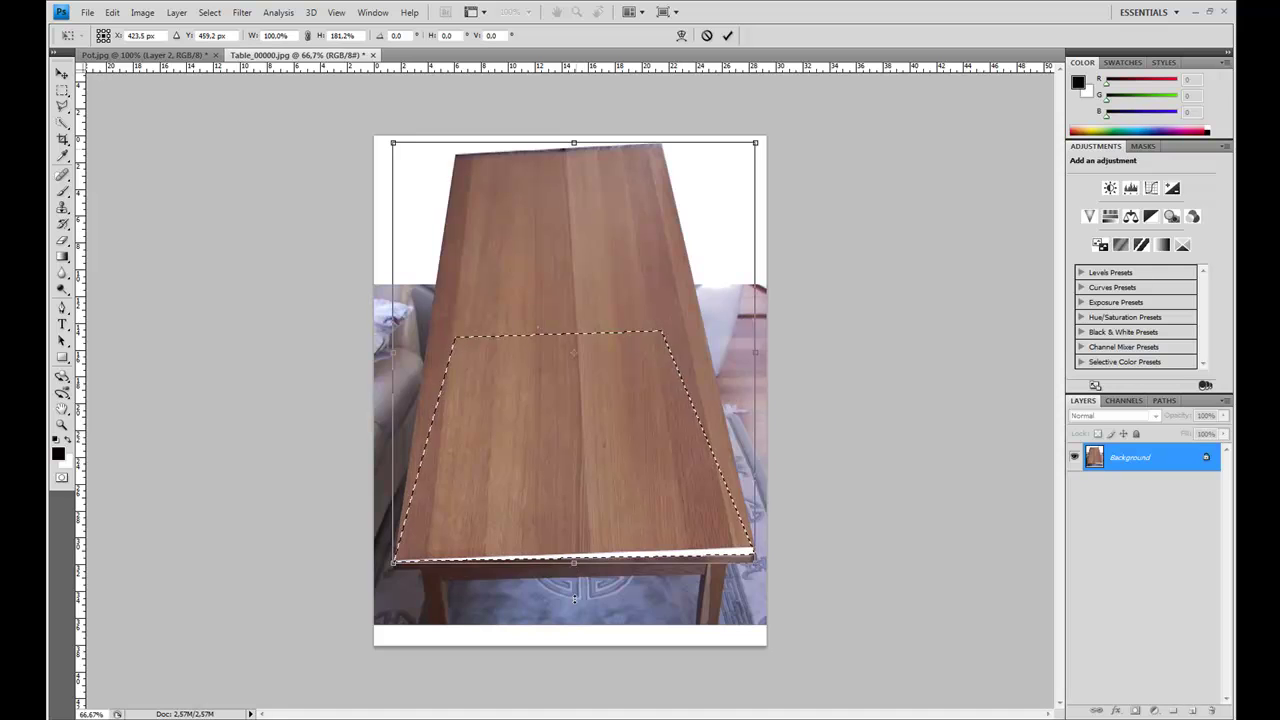
{"action": "left_click_drag", "start_coordinate": [575, 598], "coordinate": [574, 649]}
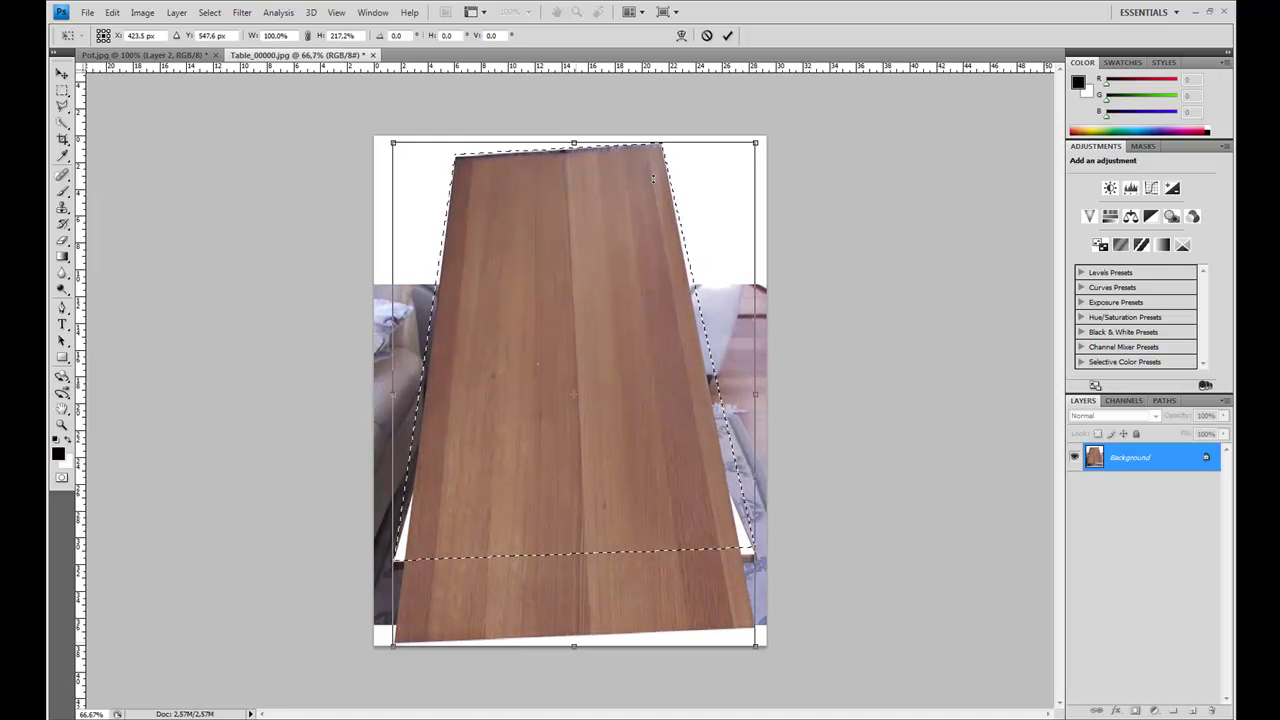
{"action": "right_click", "coordinate": [571, 264]}
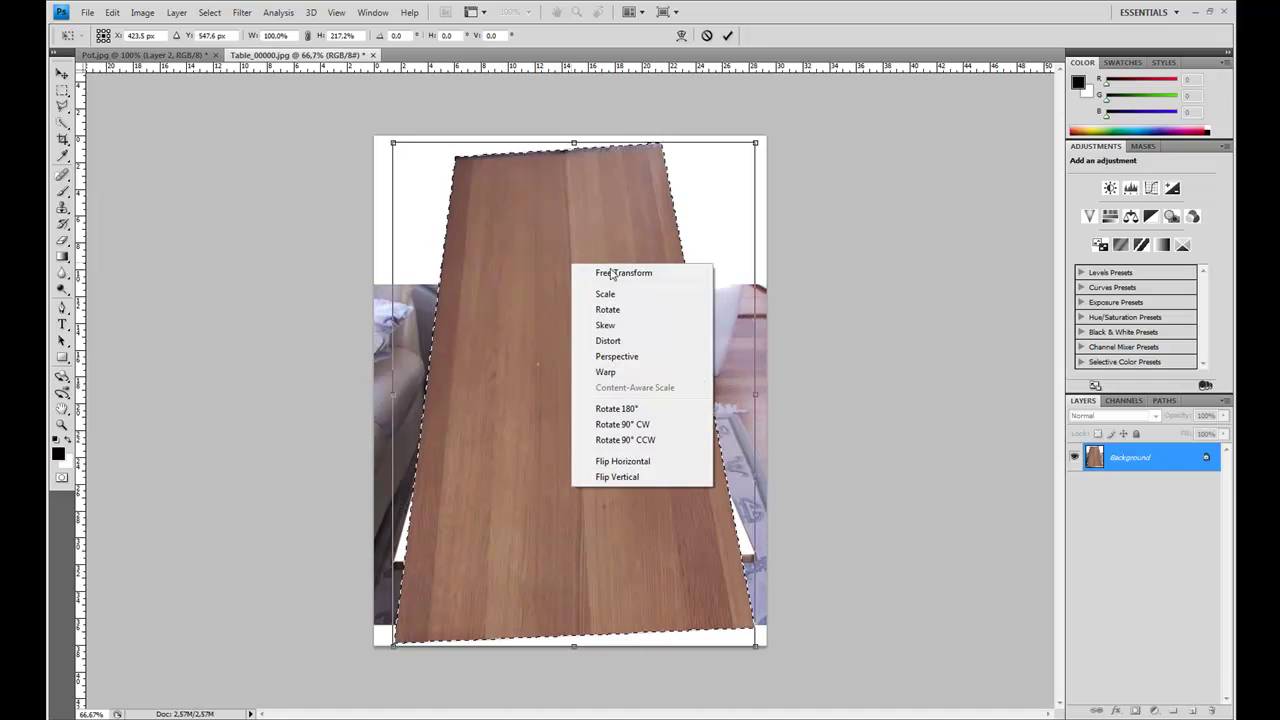
{"action": "left_click", "coordinate": [620, 357]}
{"action": "left_click_drag", "start_coordinate": [764, 146], "coordinate": [908, 170]}
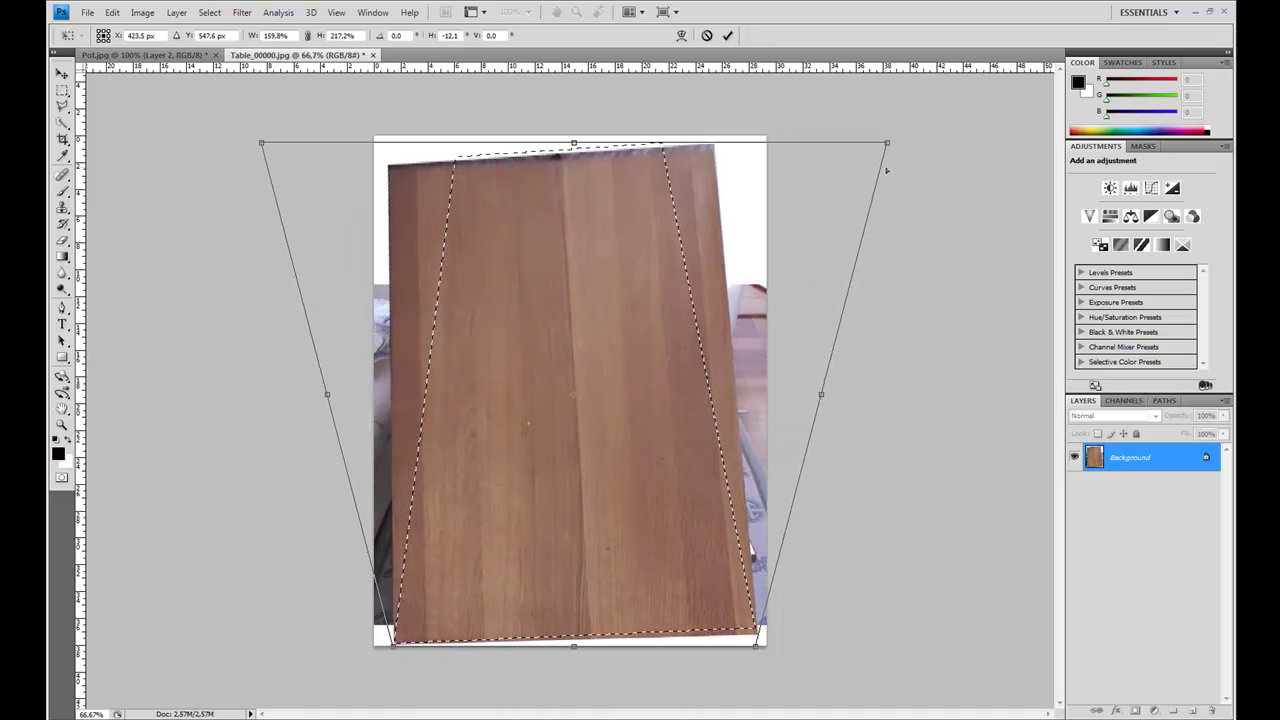
Try to shift the left side of the transformed tabletop upward, and undo the change
{"action": "right_click", "coordinate": [586, 234]}
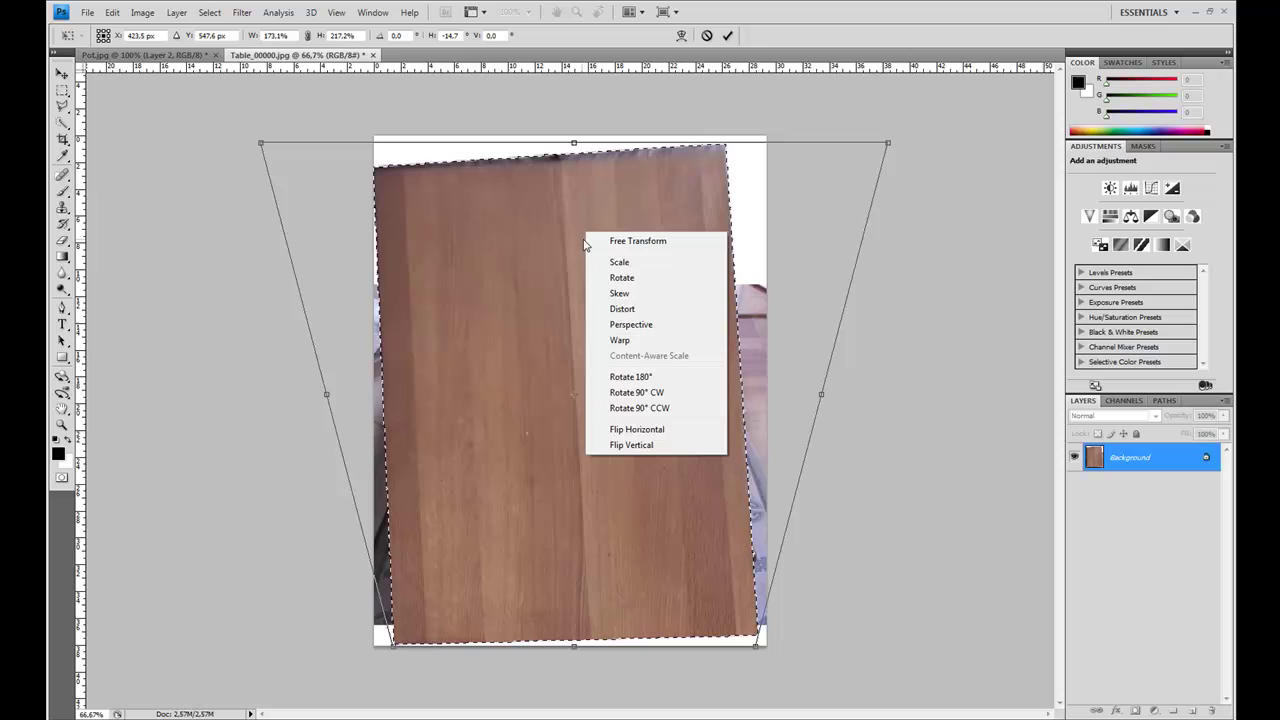
{"action": "left_click", "coordinate": [327, 395]}
{"action": "left_click_drag", "start_coordinate": [327, 395], "coordinate": [314, 349]}
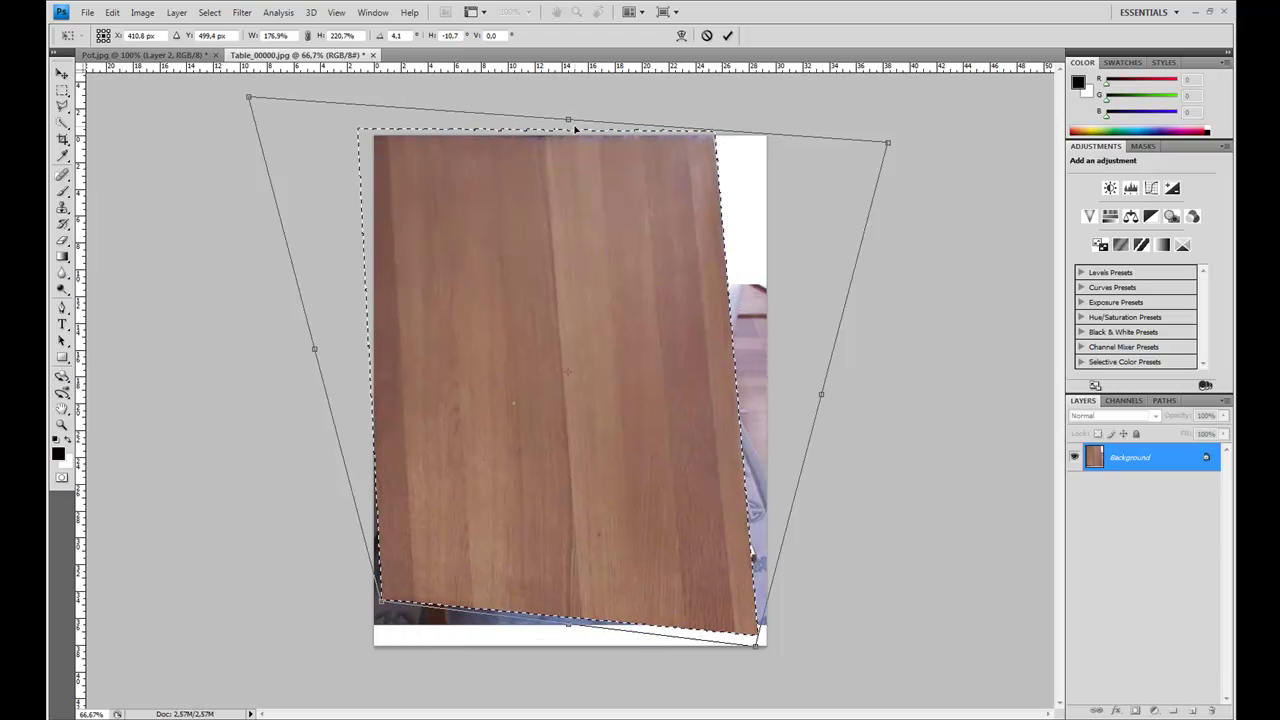
{"action": "key", "text": "ctrl+z"}
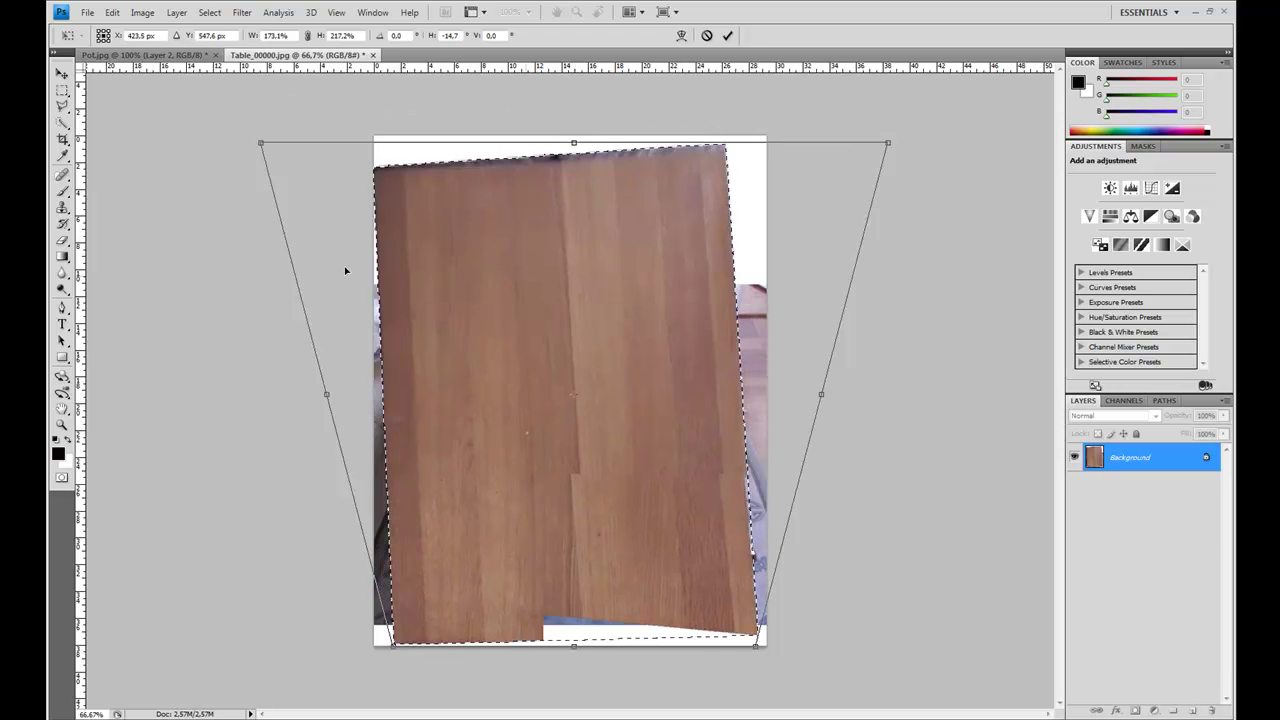
Narrow the far end of the tabletop slightly to a 168.1% width and apply the perspective transform
{"action": "left_click_drag", "start_coordinate": [261, 143], "coordinate": [270, 143]}
{"action": "right_click", "coordinate": [671, 317]}
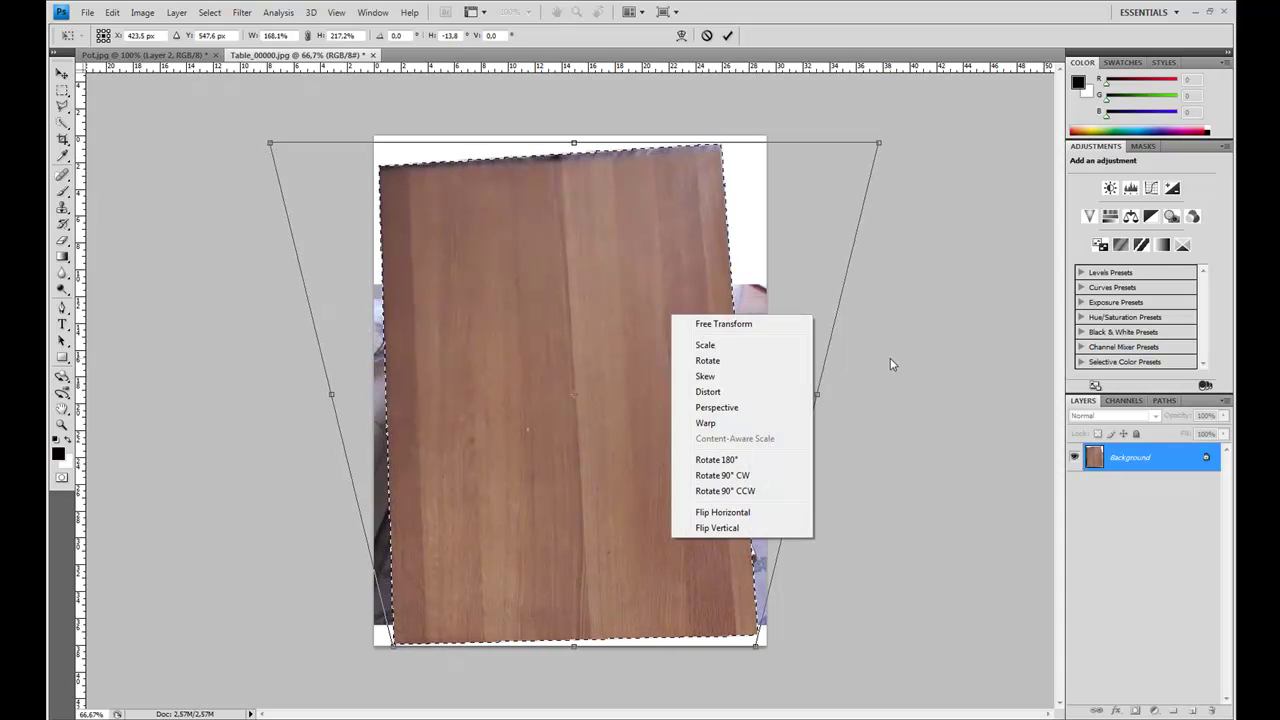
{"action": "left_click", "coordinate": [893, 378]}
{"action": "key", "text": "Return"}
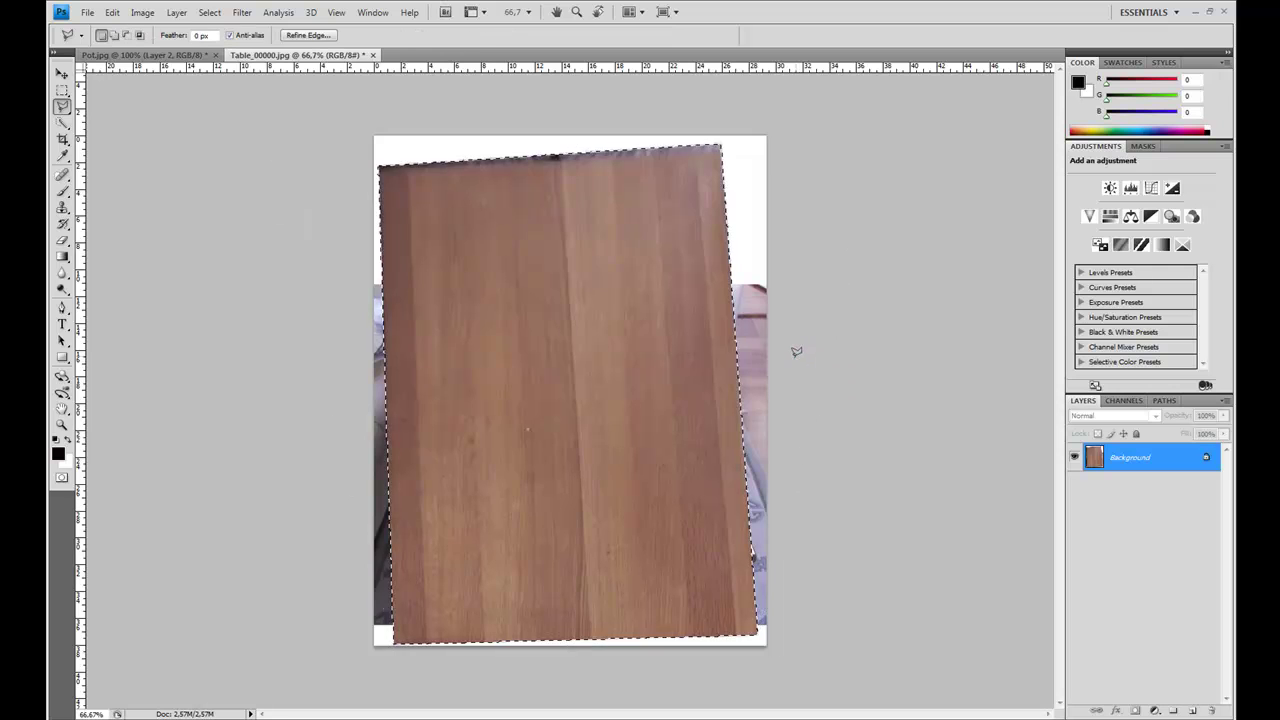
Start a new transform on the selected tabletop and skew its upper-left corner upward by about 2.6° to level the far edge
{"action": "key", "text": "ctrl+t"}
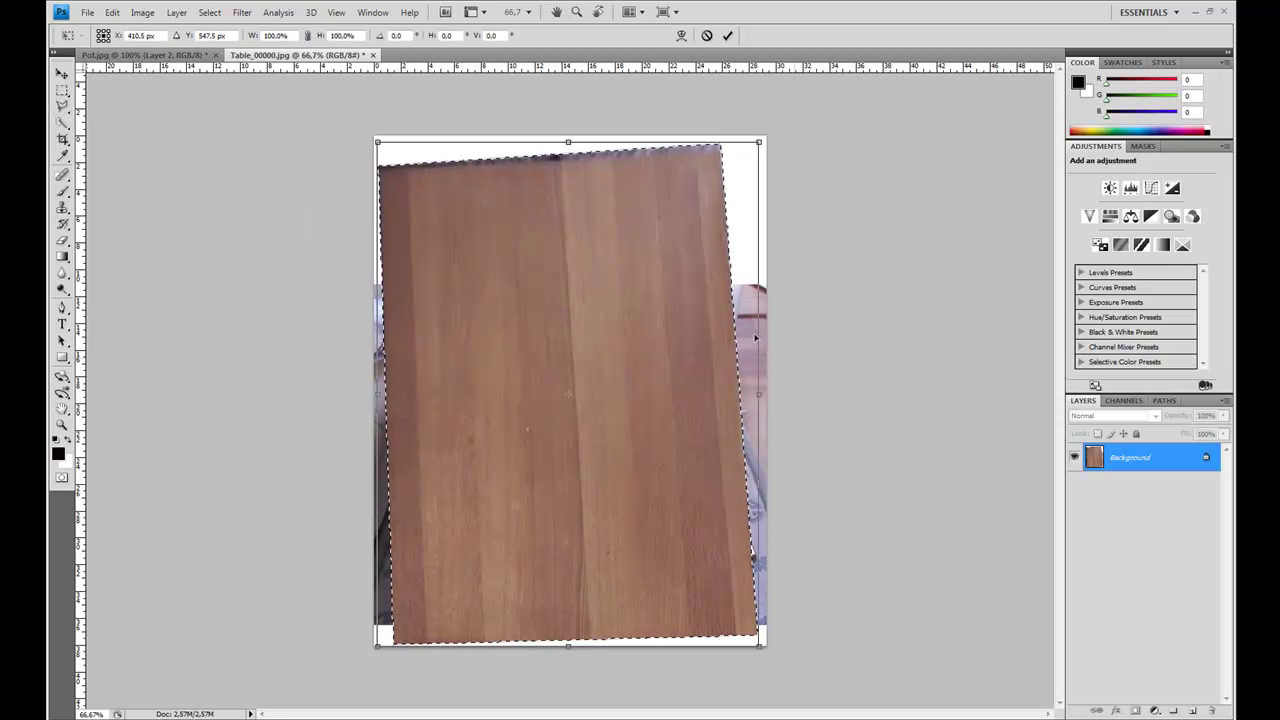
{"action": "right_click", "coordinate": [582, 254]}
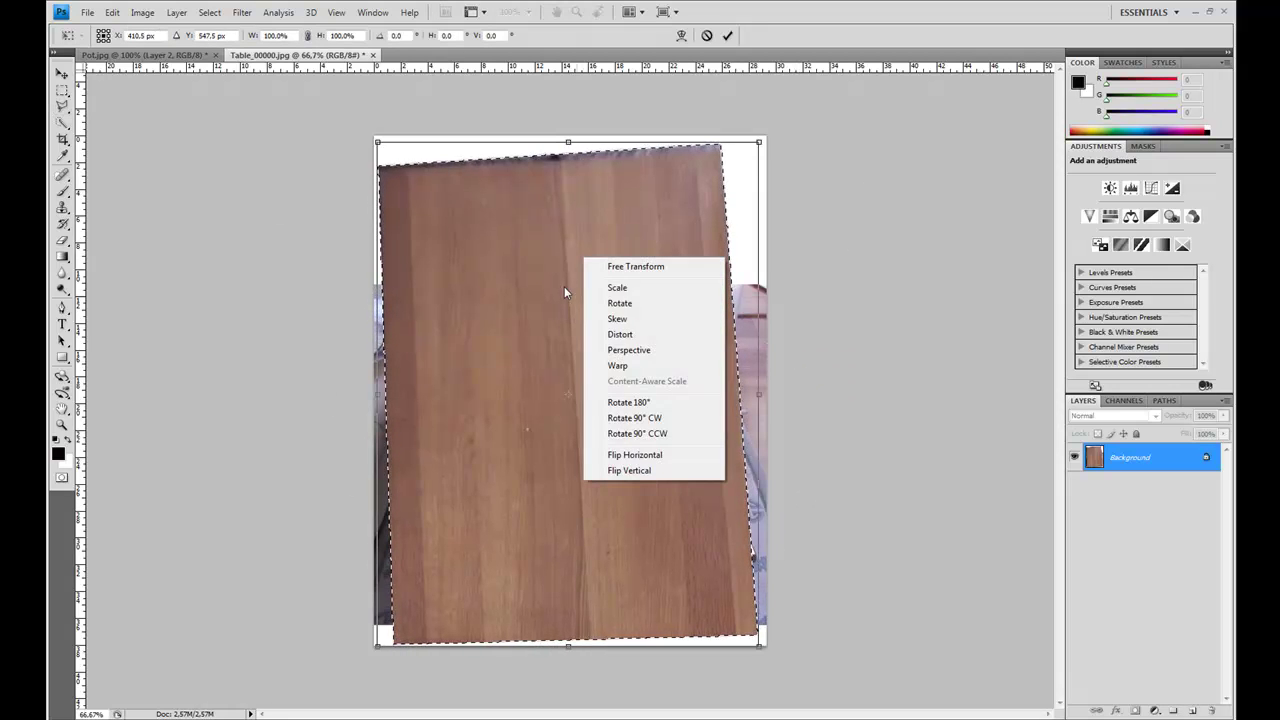
{"action": "left_click", "coordinate": [623, 320]}
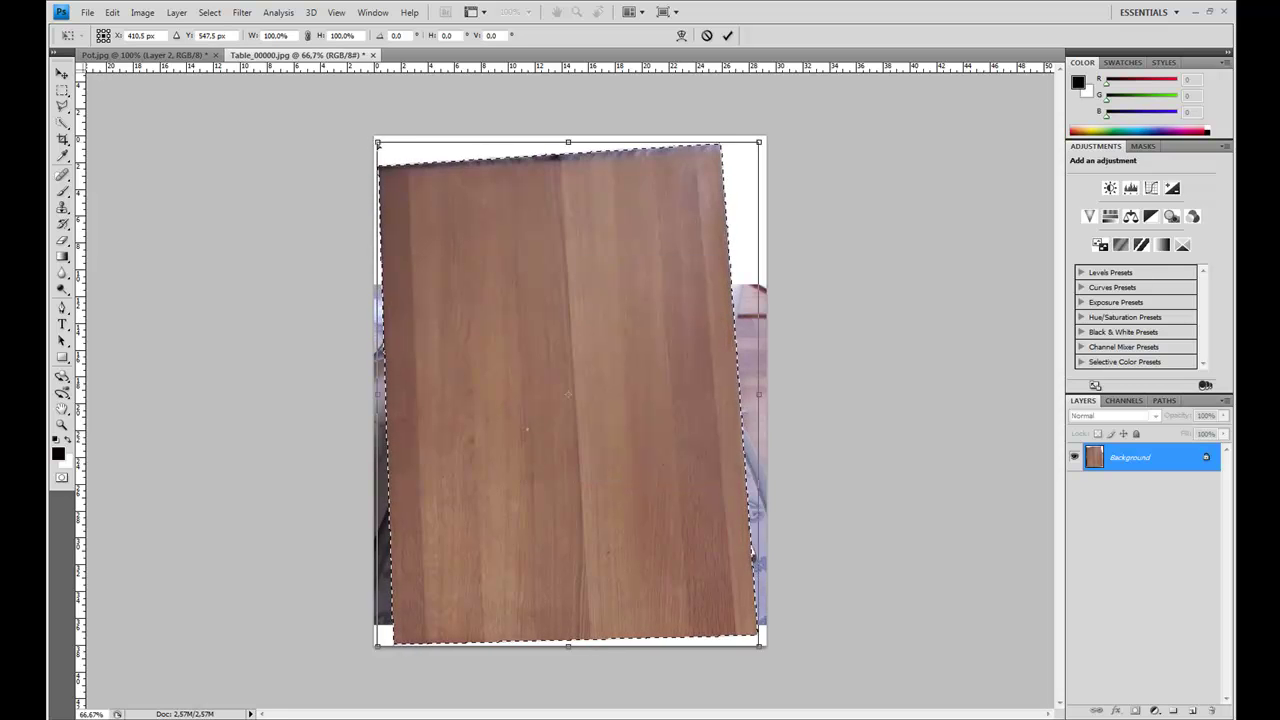
{"action": "left_click_drag", "start_coordinate": [377, 131], "coordinate": [377, 126]}
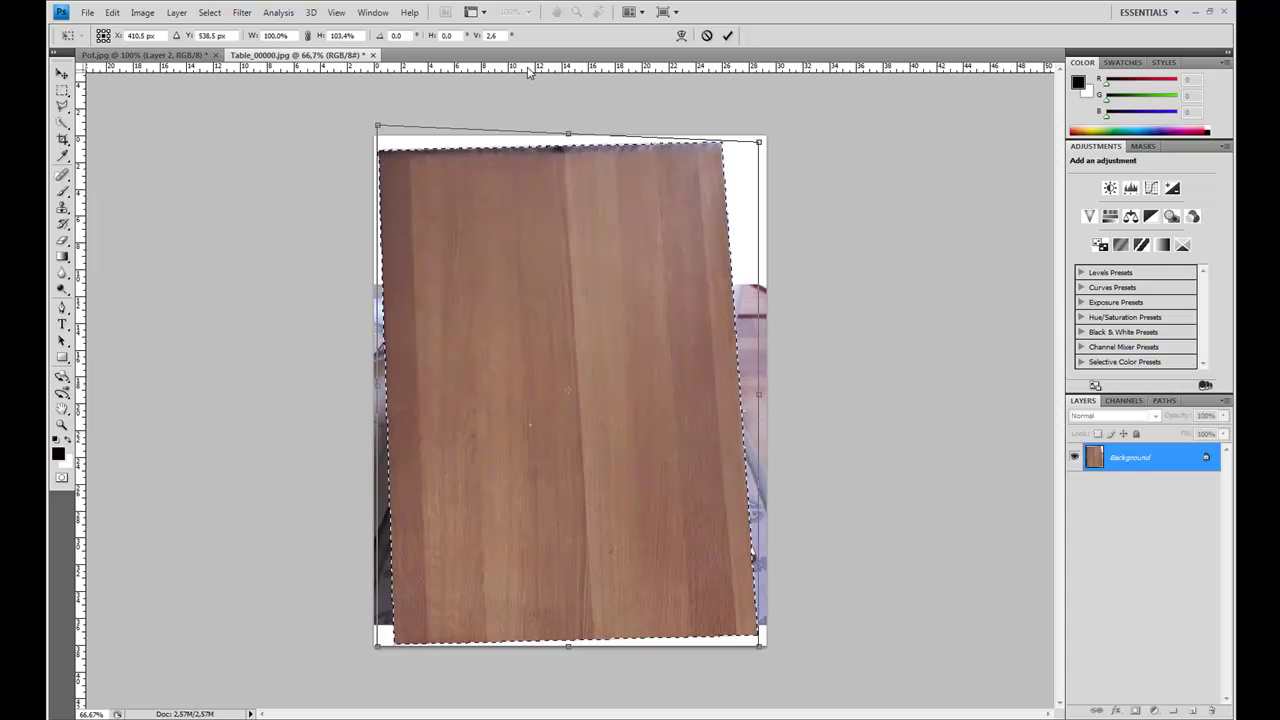
Place a horizontal guide along the tabletop's far edge and a vertical guide along its left edge
{"action": "left_click_drag", "start_coordinate": [529, 74], "coordinate": [533, 142]}
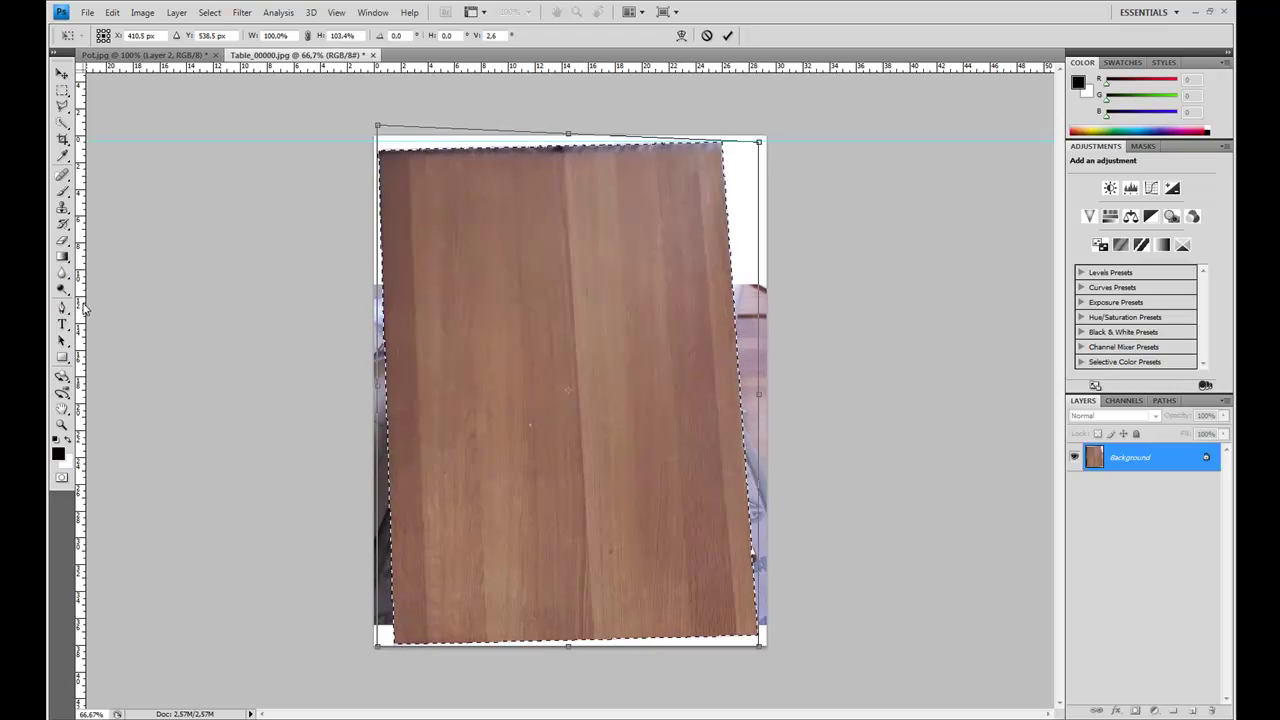
{"action": "left_click_drag", "start_coordinate": [83, 311], "coordinate": [380, 340]}
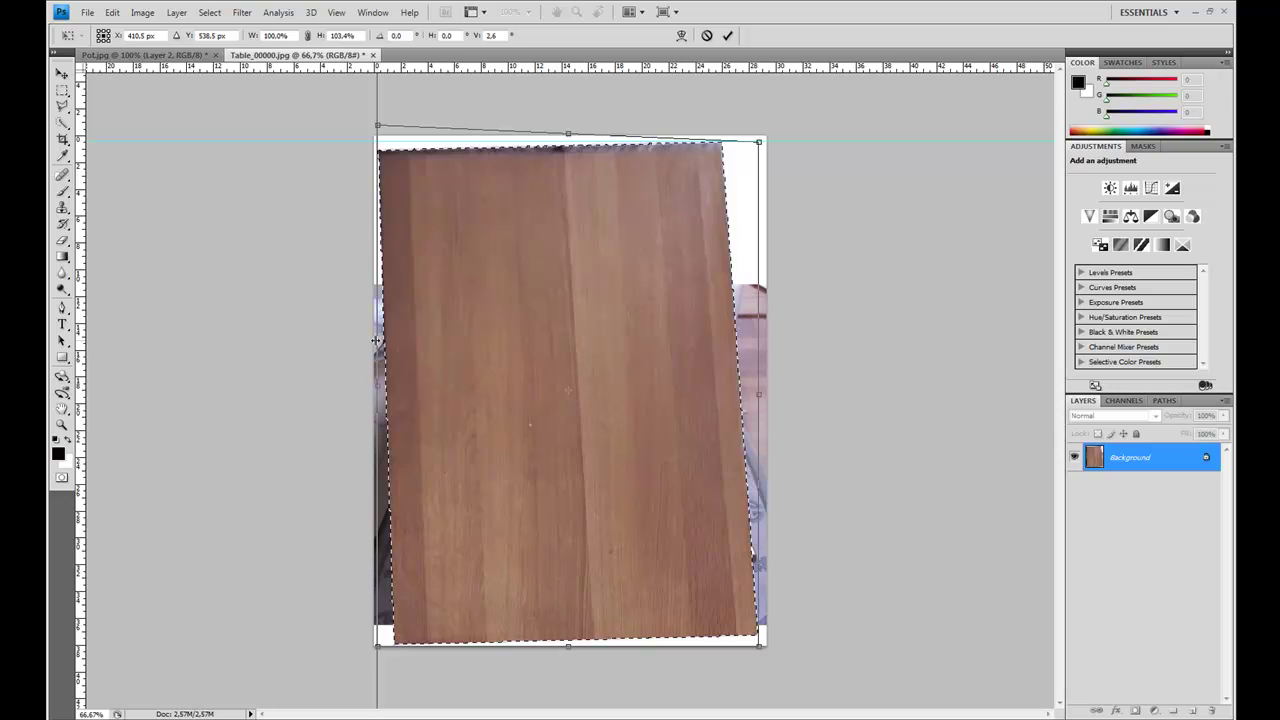
{"action": "left_click_drag", "start_coordinate": [373, 344], "coordinate": [373, 344]}
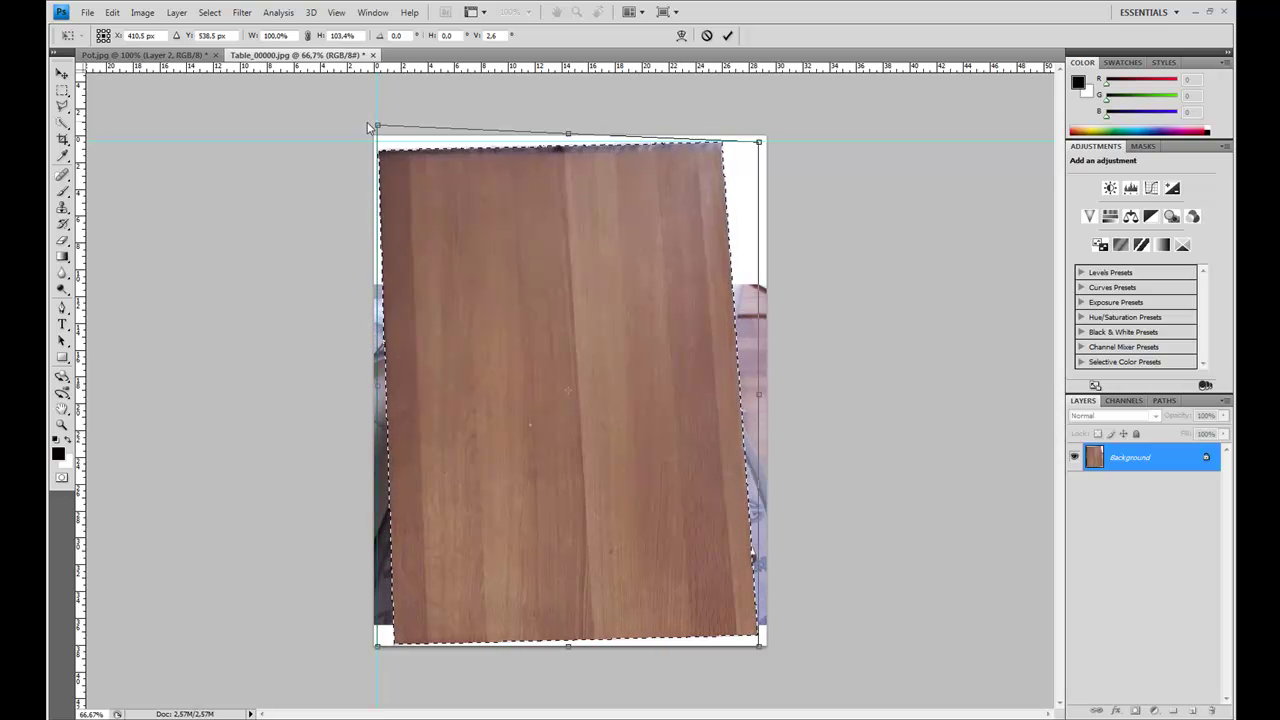
Skew each corner of the tabletop outward until its edges run straight along the guides and the canvas borders
{"action": "mouse_move", "coordinate": [379, 123]}
{"action": "left_mouse_down"}
{"action": "mouse_move", "coordinate": [377, 105]}
{"action": "mouse_move", "coordinate": [389, 110]}
{"action": "left_mouse_up"}
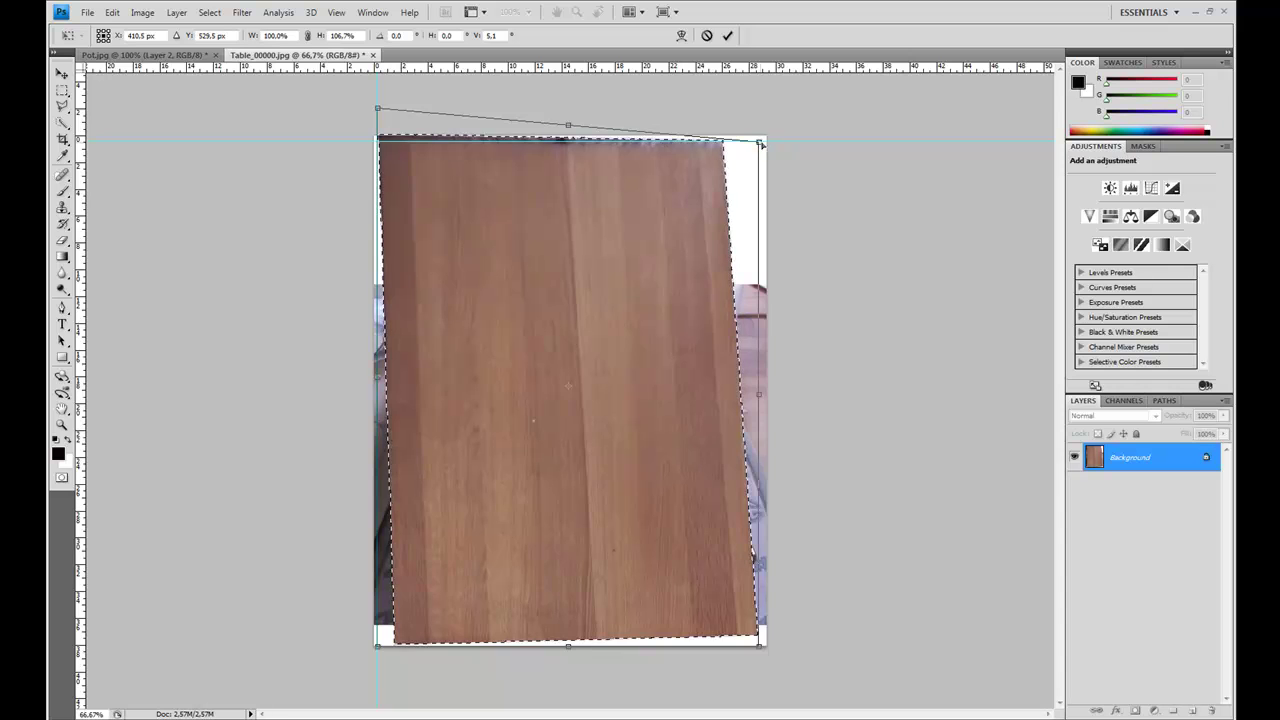
{"action": "mouse_move", "coordinate": [775, 139]}
{"action": "left_mouse_down"}
{"action": "mouse_move", "coordinate": [791, 129]}
{"action": "mouse_move", "coordinate": [790, 146]}
{"action": "mouse_move", "coordinate": [790, 132]}
{"action": "left_mouse_up"}
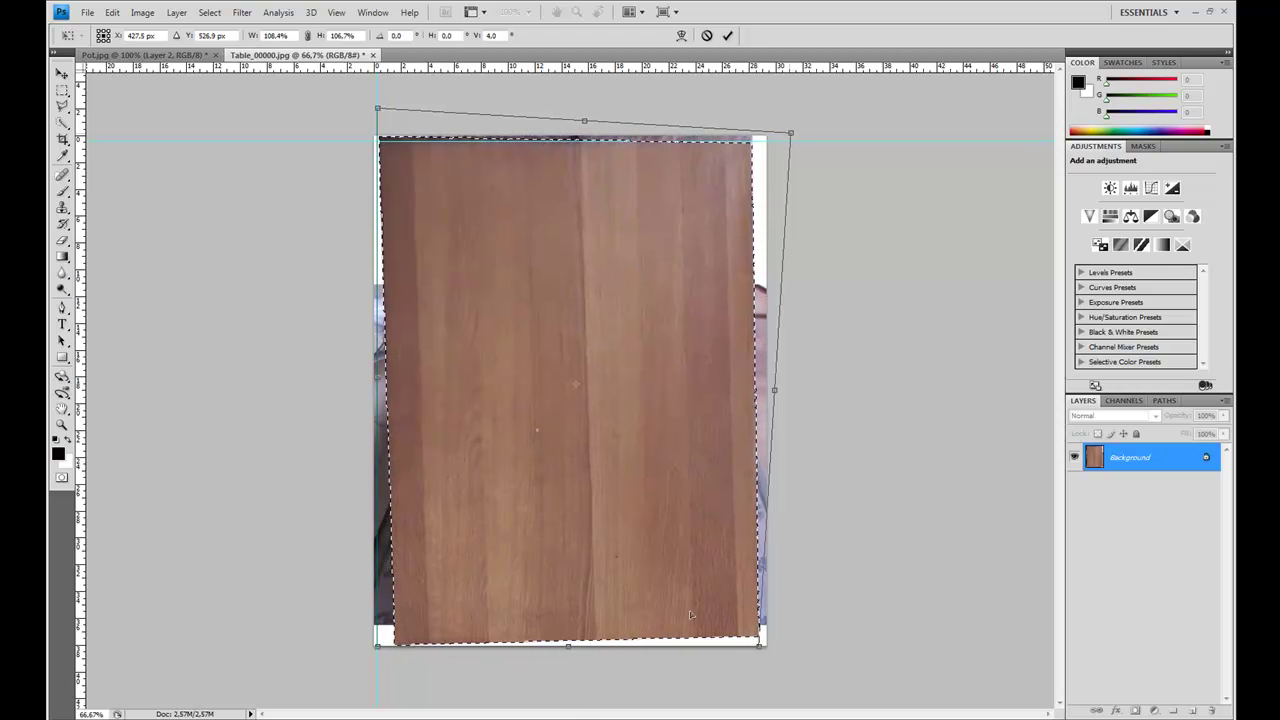
{"action": "left_click_drag", "start_coordinate": [378, 647], "coordinate": [349, 646]}
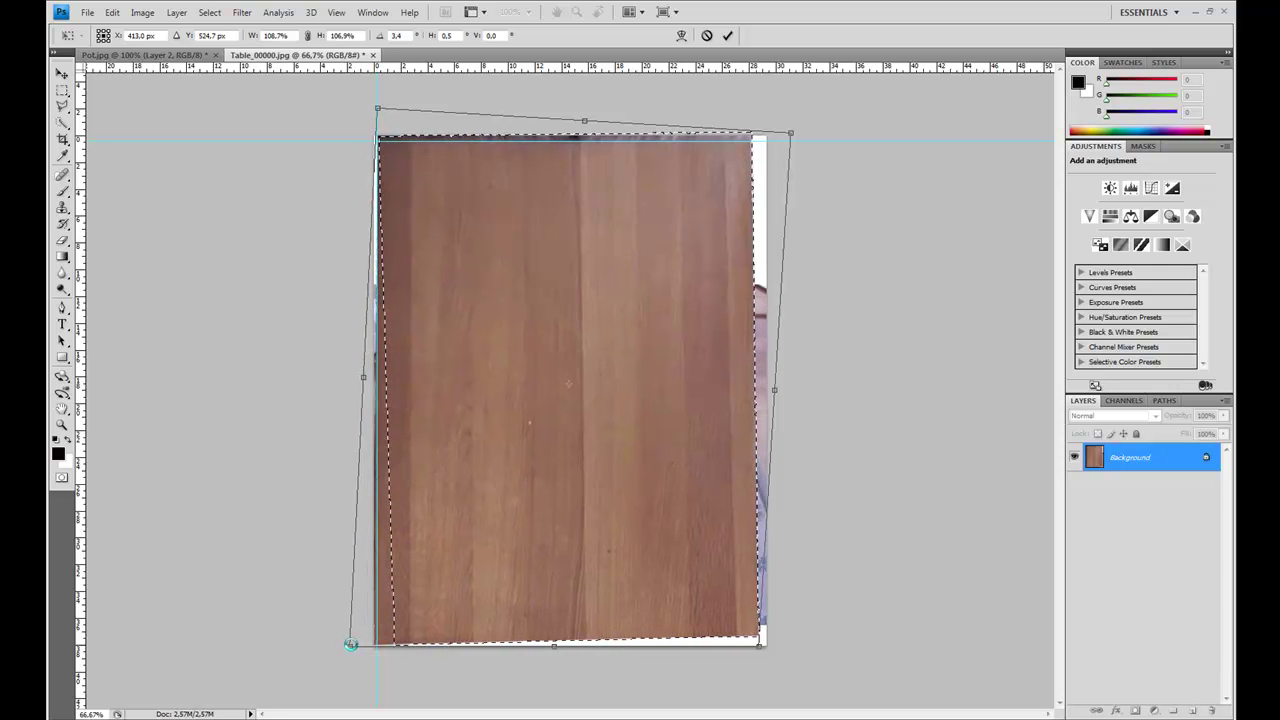
{"action": "left_click_drag", "start_coordinate": [762, 646], "coordinate": [759, 661]}
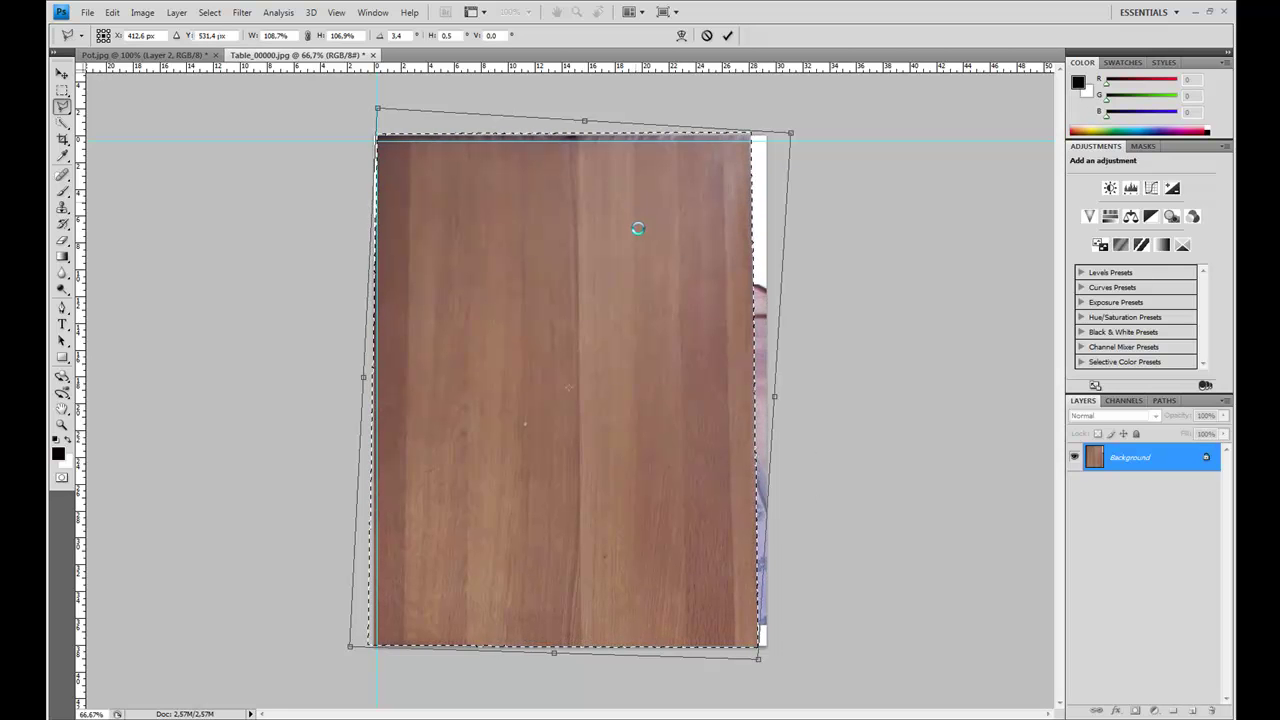
Apply the skew transform, then stretch the selected tabletop slightly upward past the canvas's far edge and apply it
{"action": "key", "text": "Return"}
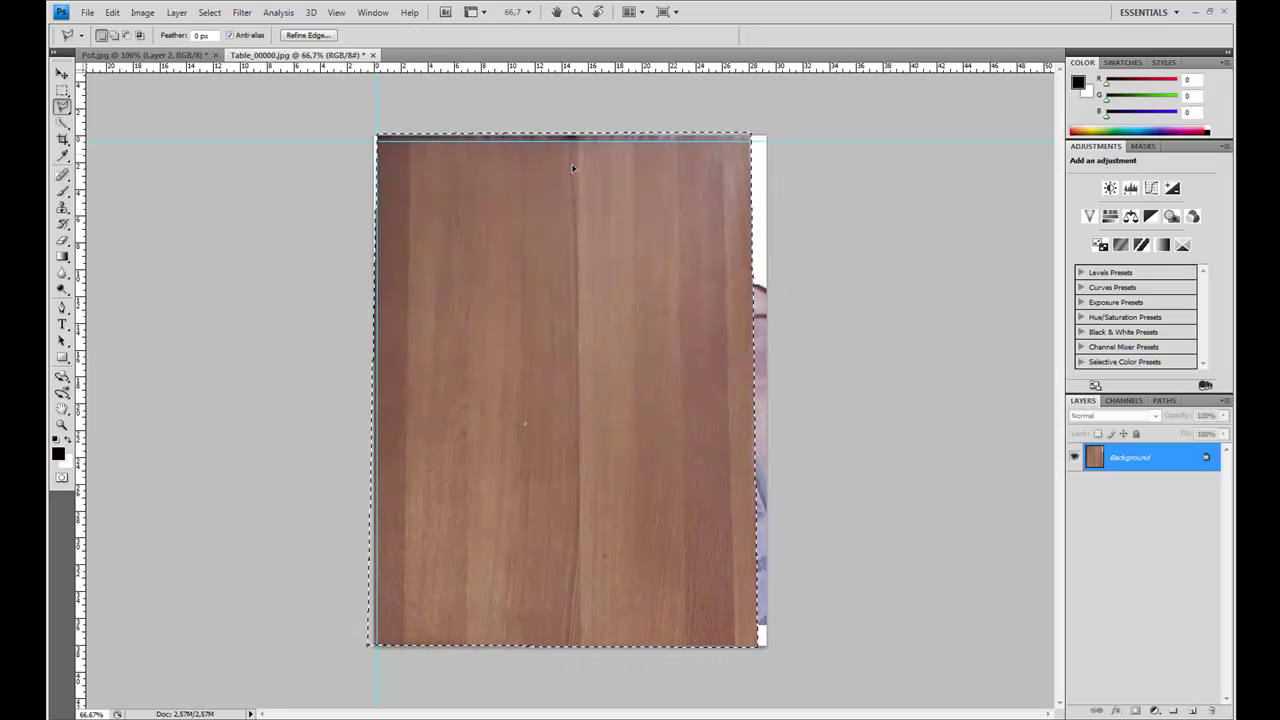
{"action": "key", "text": "ctrl+t"}
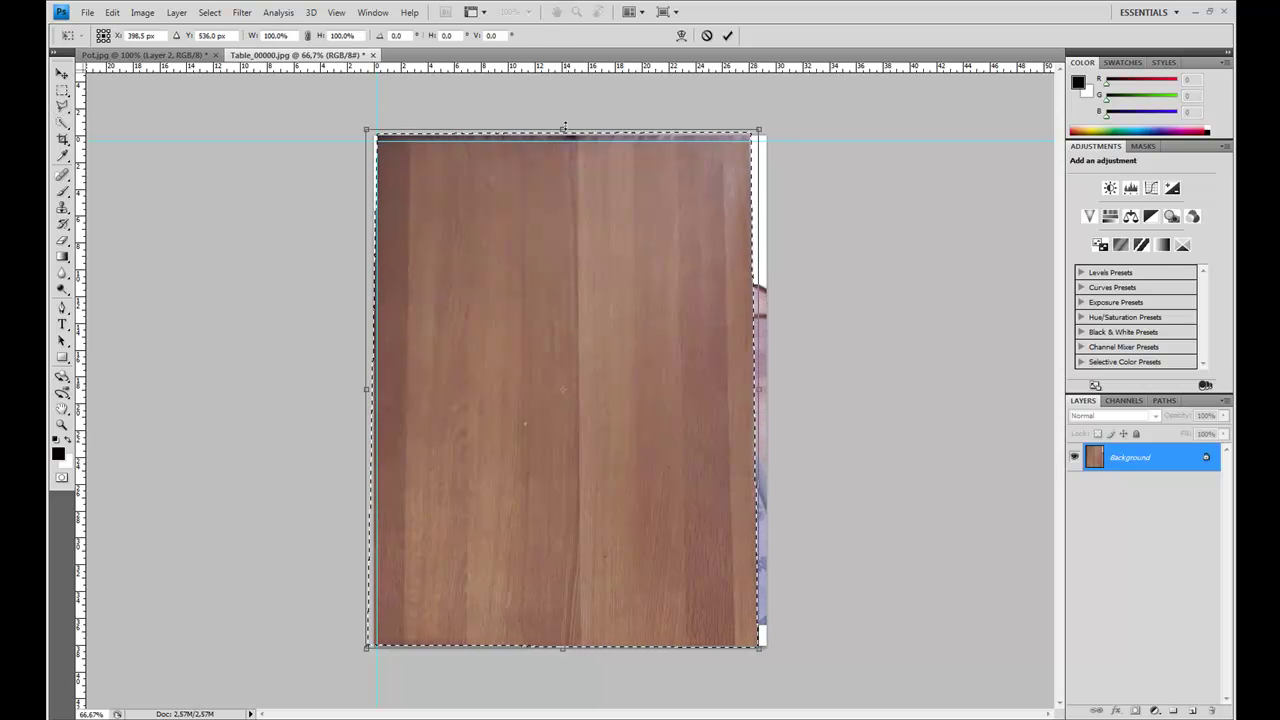
{"action": "left_click_drag", "start_coordinate": [564, 125], "coordinate": [563, 118]}
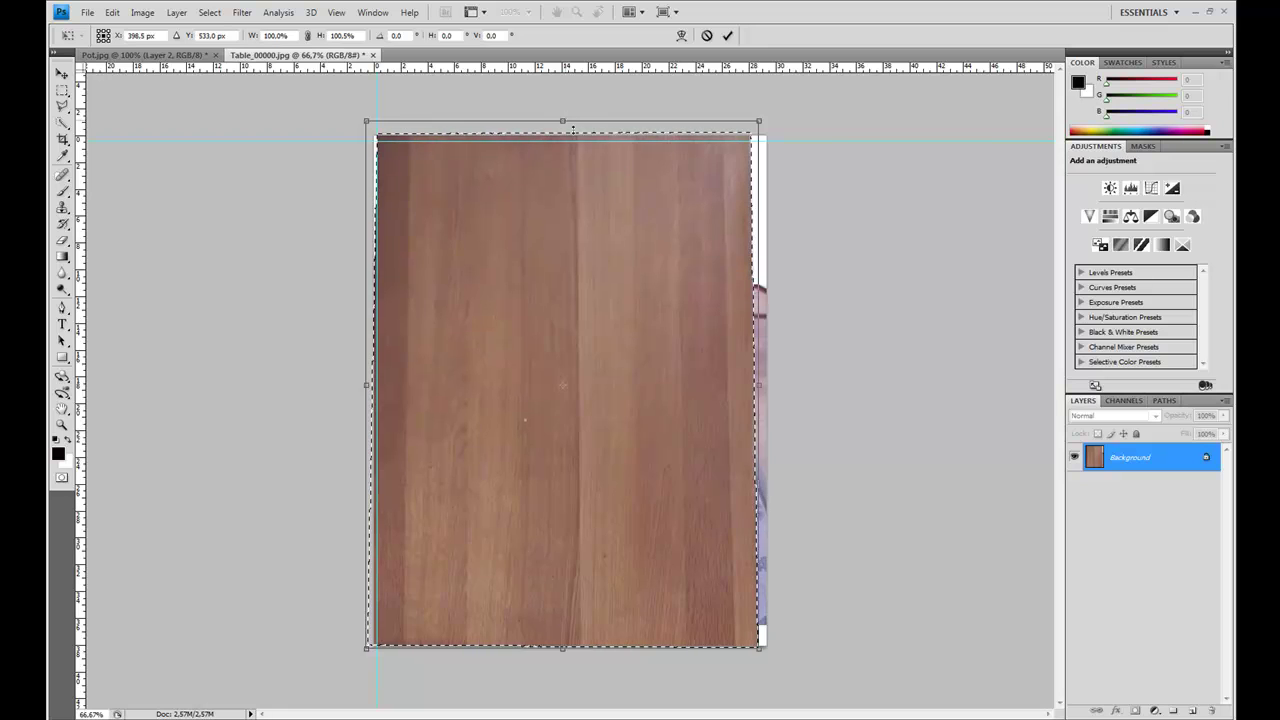
{"action": "key", "text": "Return"}
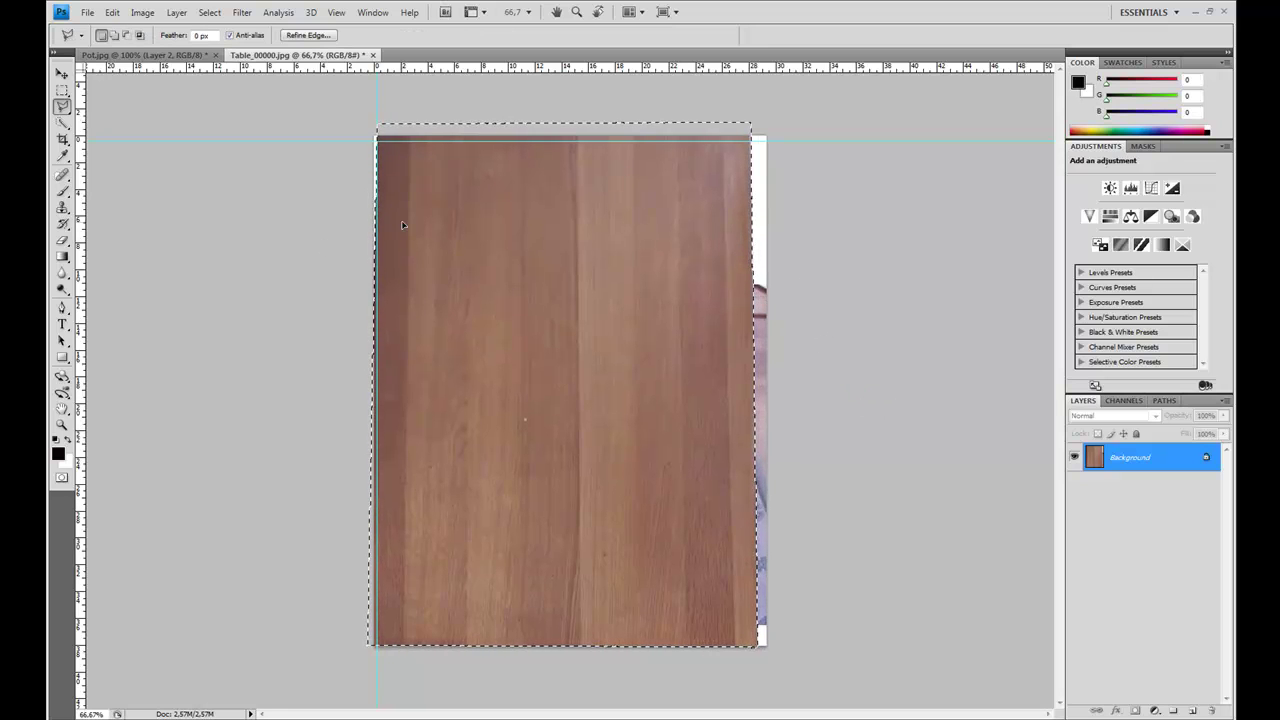
Cut the selected tabletop onto its own layer and delete the Background layer
{"action": "right_click", "coordinate": [511, 343]}
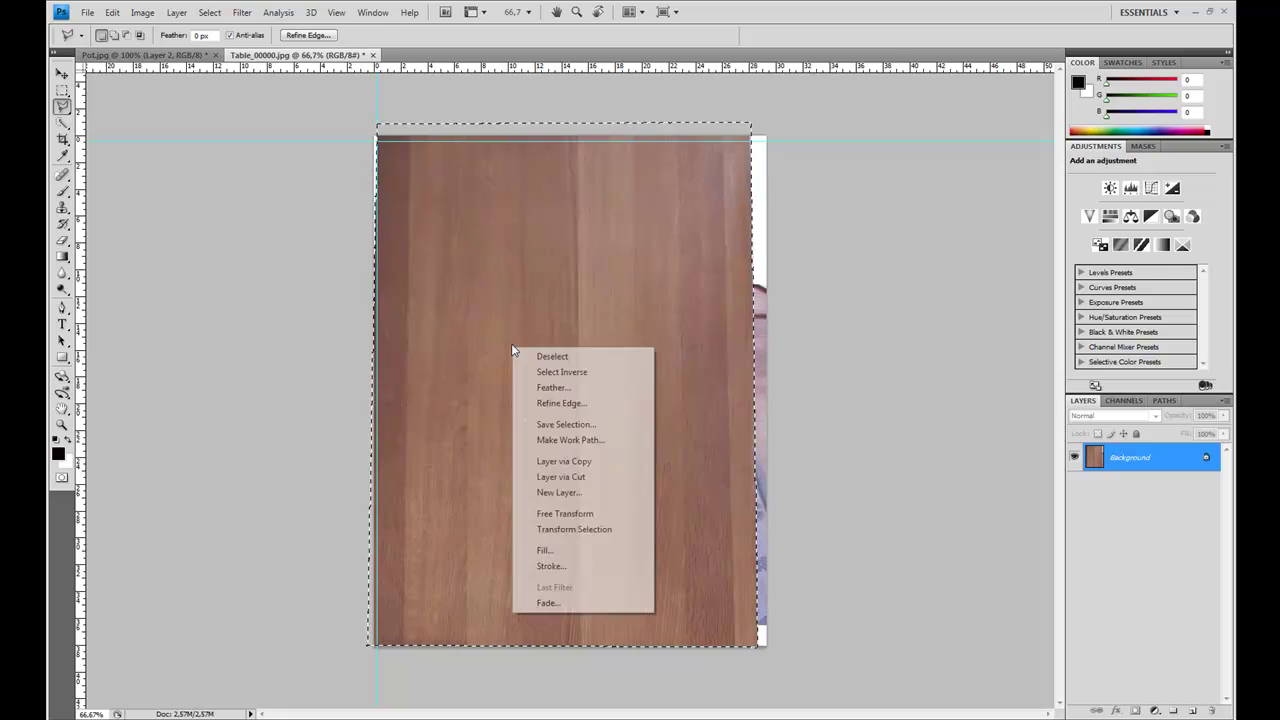
{"action": "left_click", "coordinate": [595, 477]}
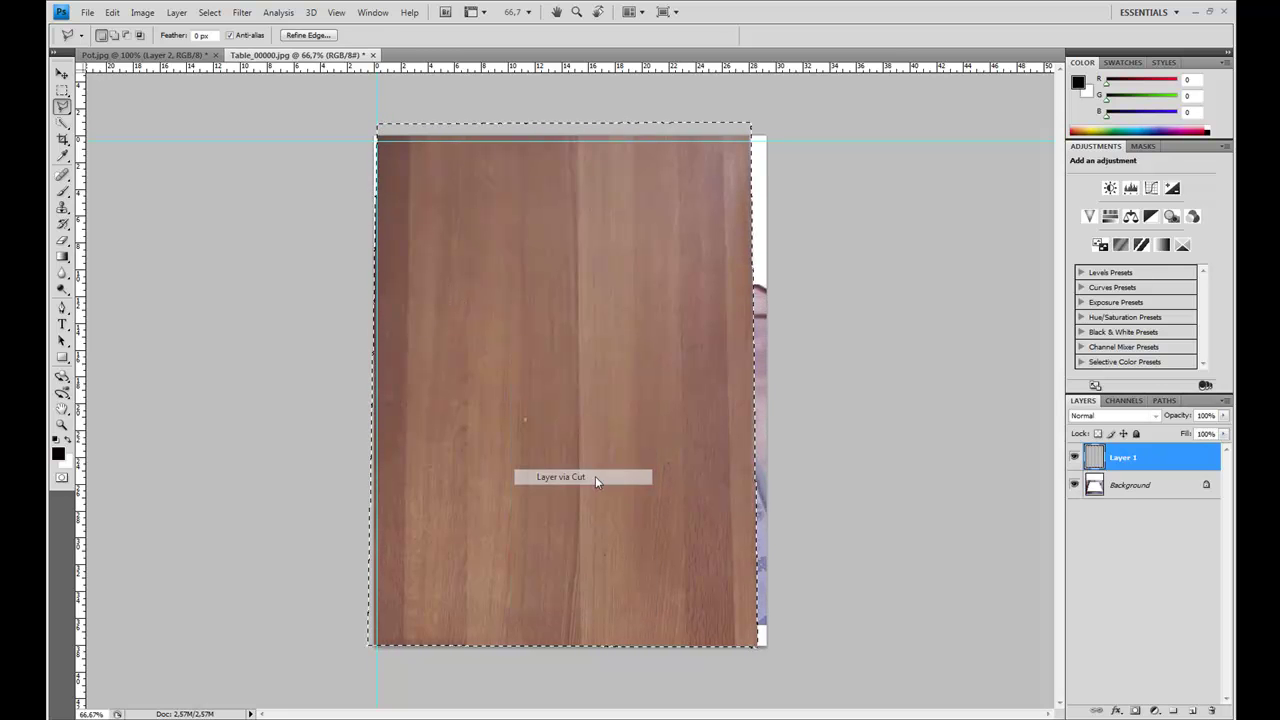
{"action": "left_click", "coordinate": [1132, 488]}
{"action": "left_click", "coordinate": [1213, 710]}
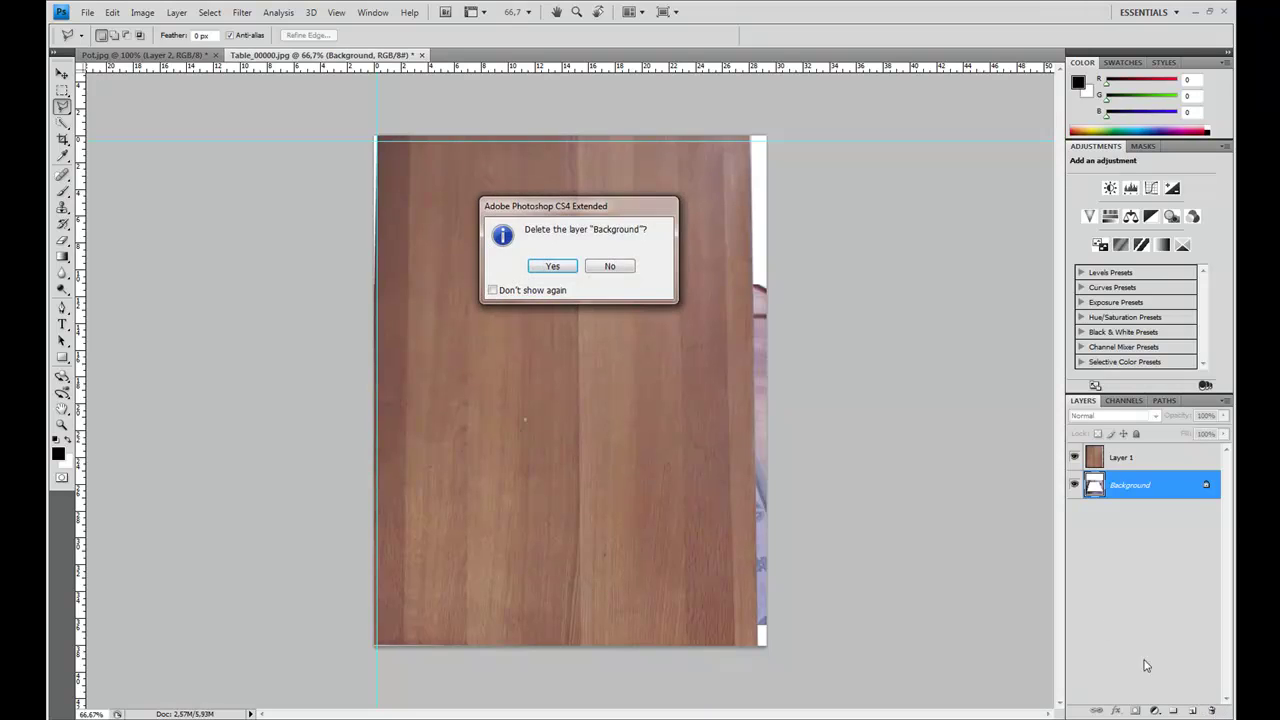
{"action": "left_click", "coordinate": [553, 266]}
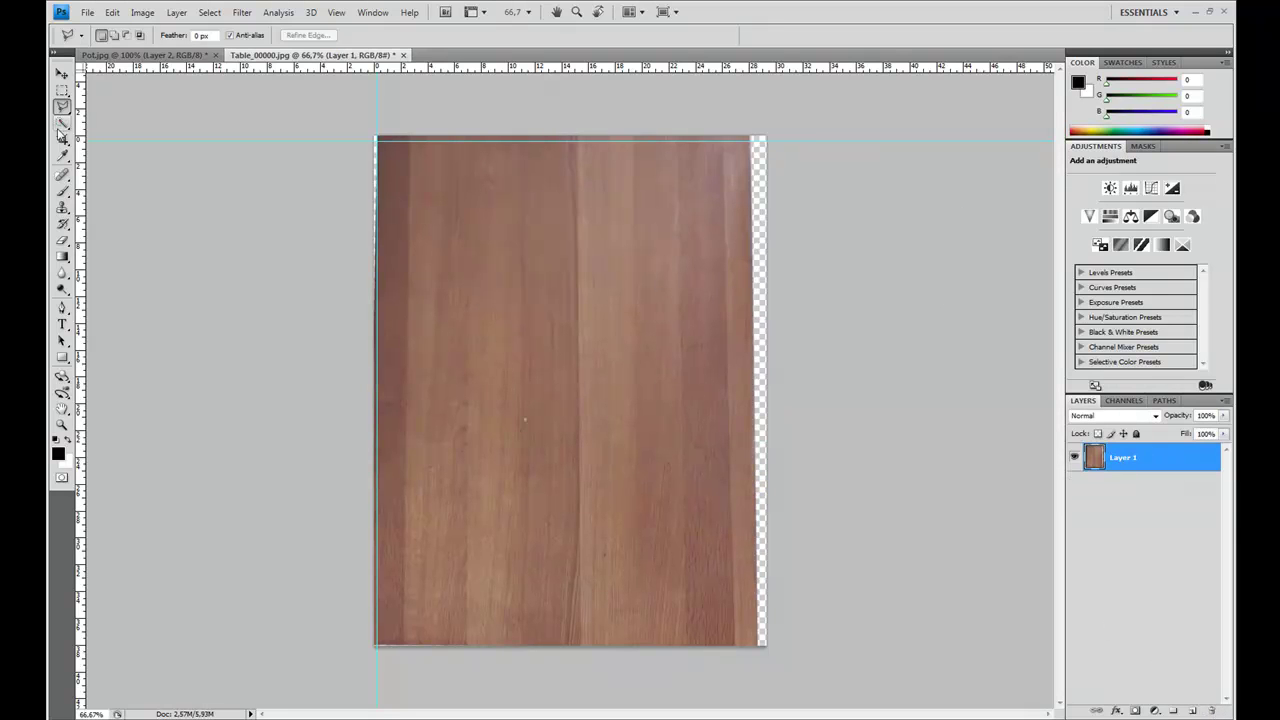
Crop the canvas to the tabletop, trimming the transparent strips along its left and right sides
{"action": "left_click", "coordinate": [62, 140]}
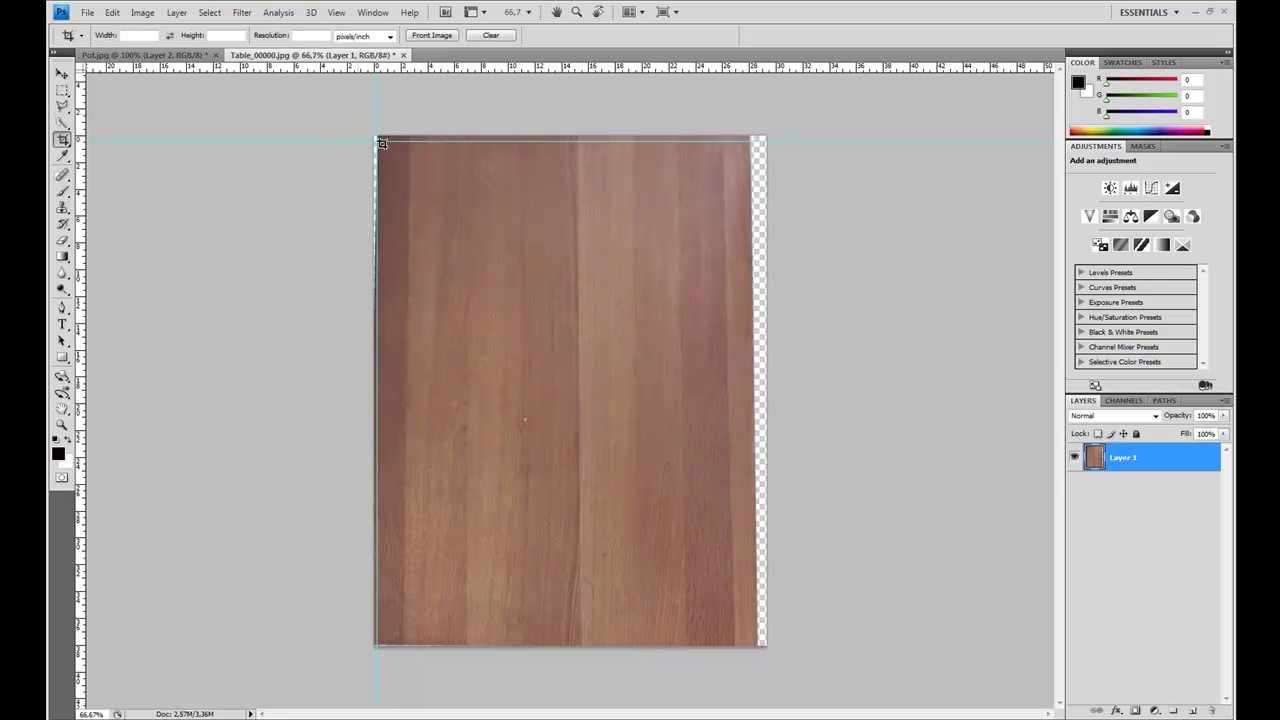
{"action": "left_click_drag", "start_coordinate": [625, 495], "coordinate": [758, 652]}
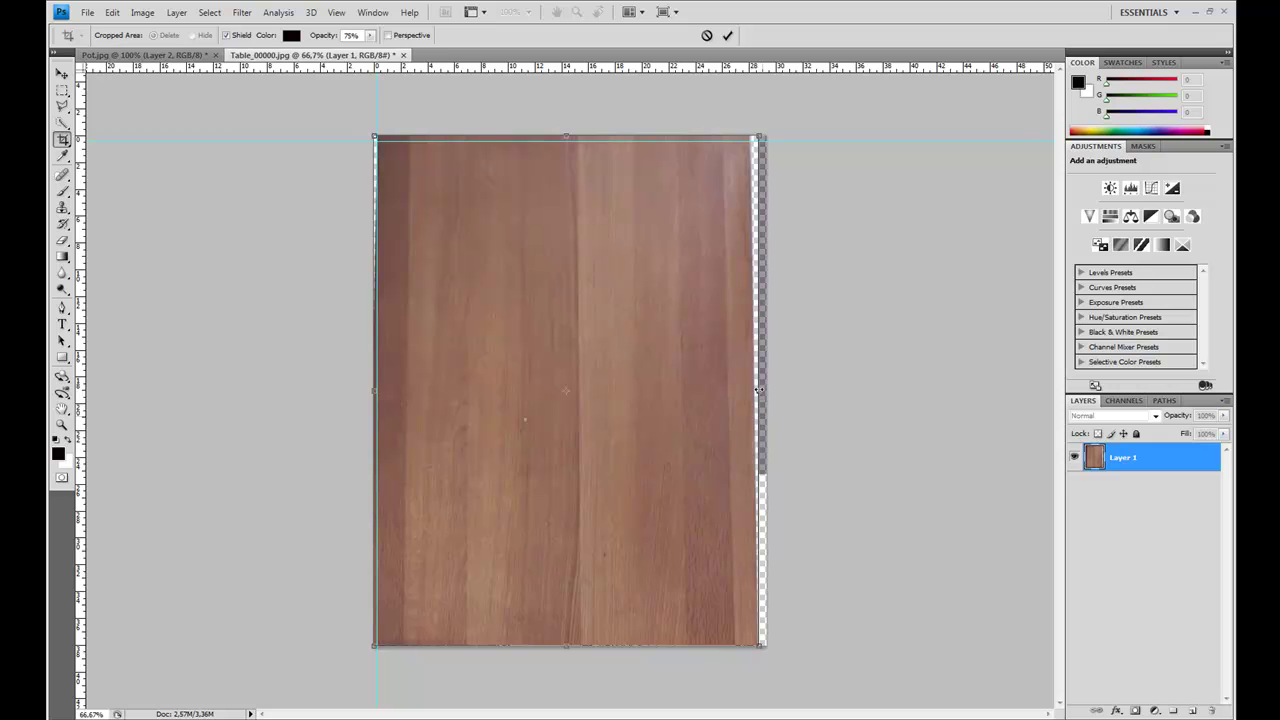
{"action": "left_click_drag", "start_coordinate": [759, 401], "coordinate": [747, 389]}
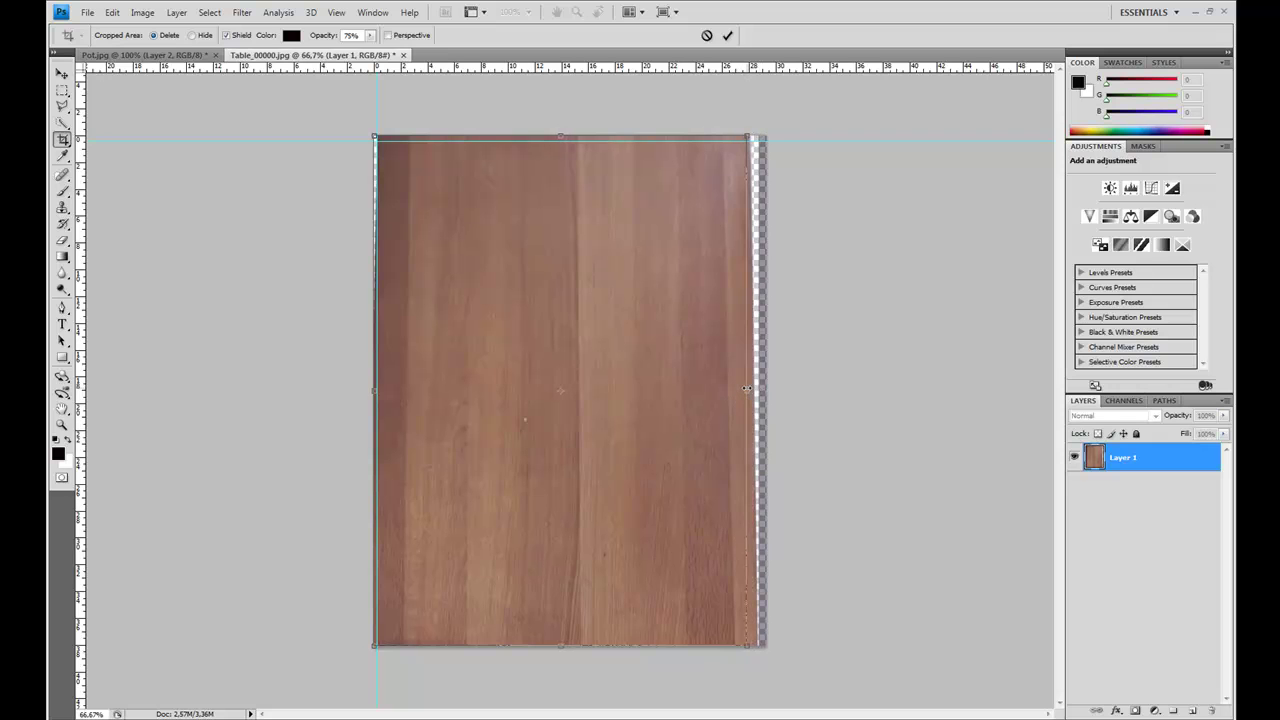
{"action": "left_click_drag", "start_coordinate": [375, 392], "coordinate": [381, 392]}
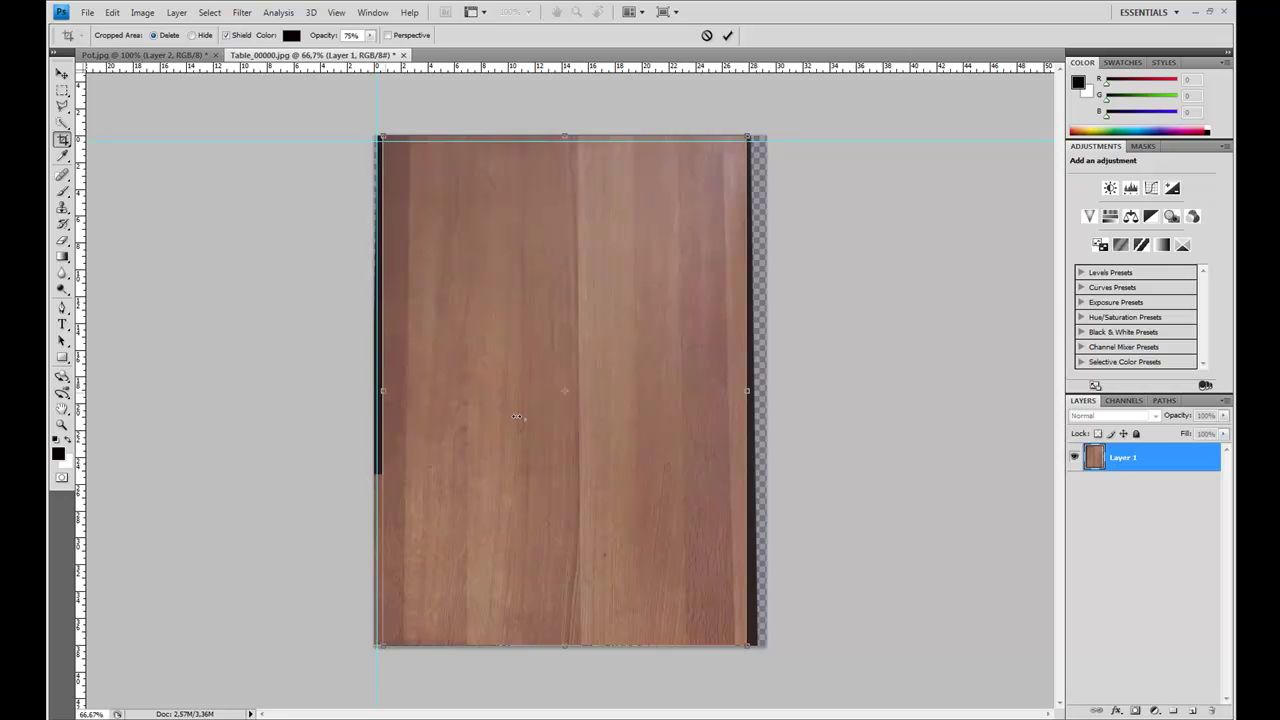
{"action": "key", "text": "Return"}
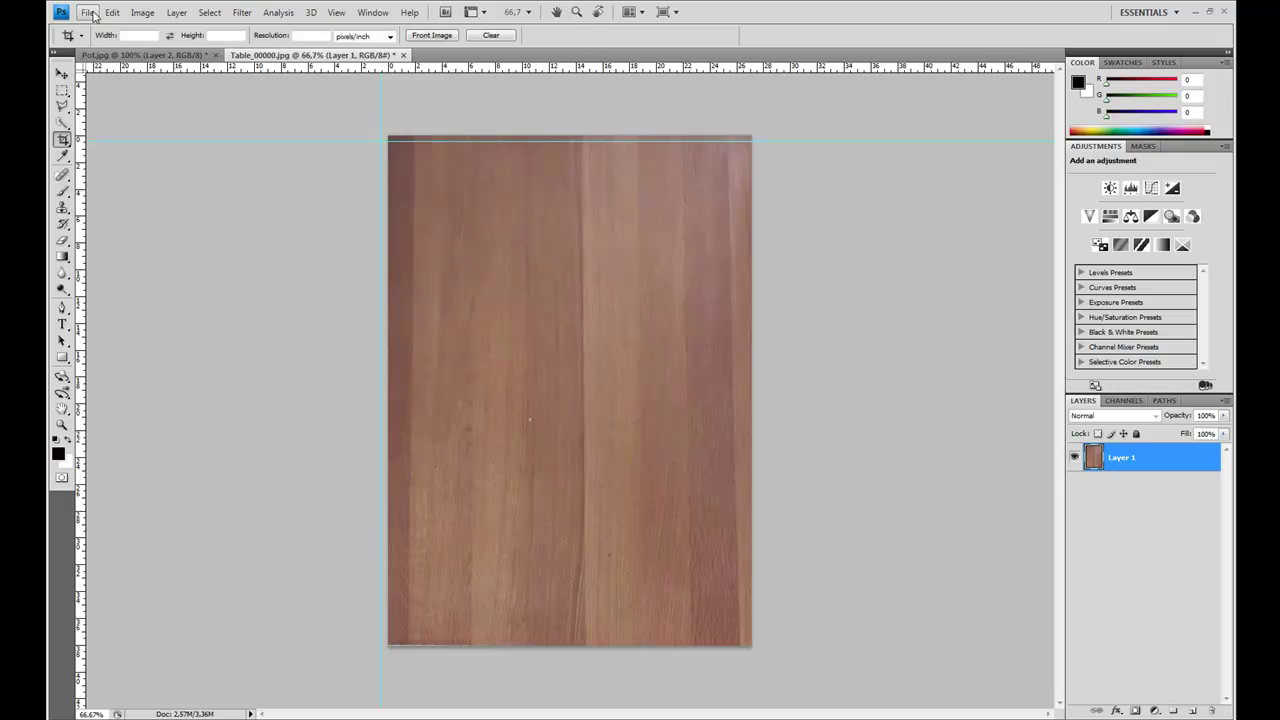
Start saving the image under a new name and choose the Table folder inside Tutorial > Textures on the desktop
{"action": "left_click", "coordinate": [89, 12]}
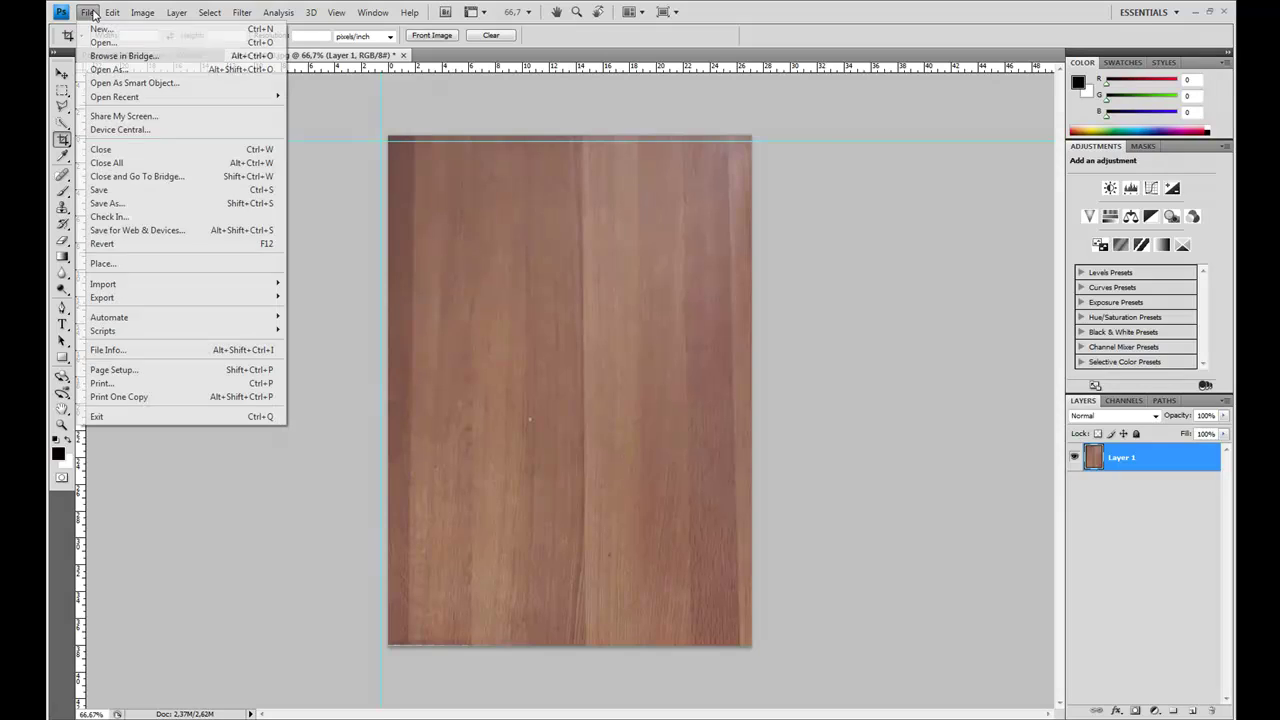
{"action": "left_click", "coordinate": [107, 203]}
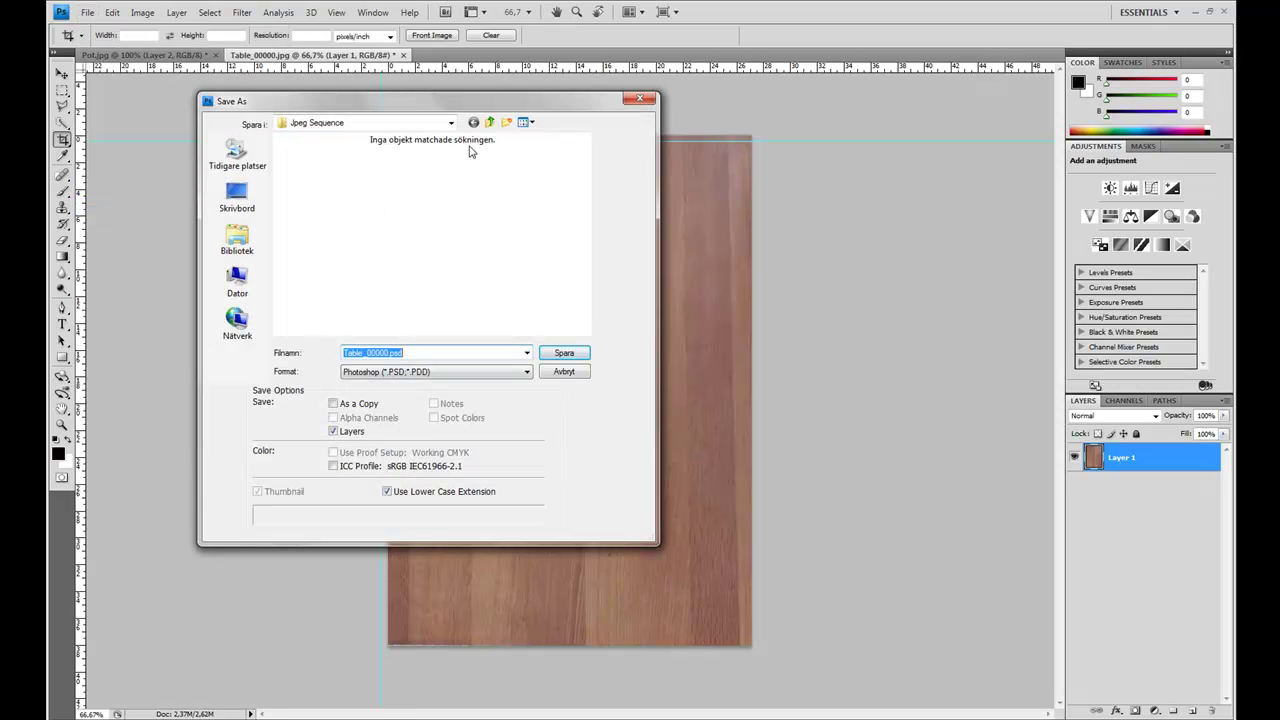
{"action": "left_click", "coordinate": [490, 122]}
{"action": "left_click", "coordinate": [490, 122]}
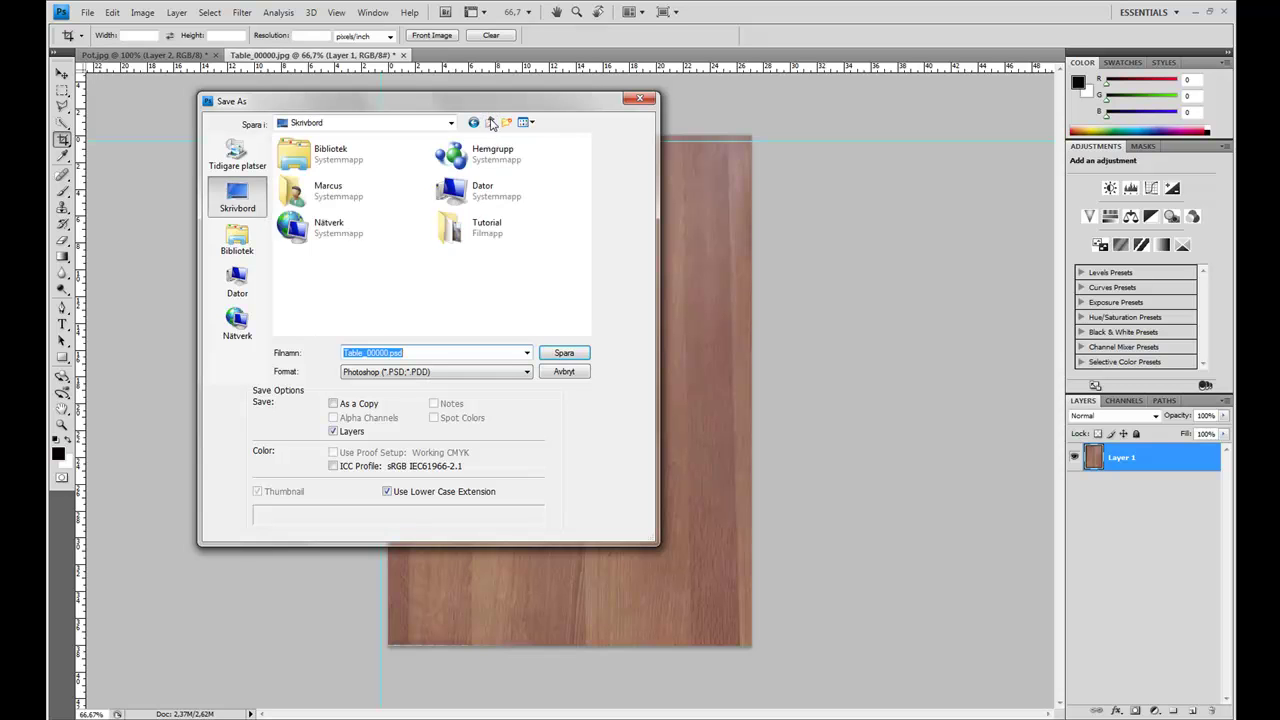
{"action": "double_click", "coordinate": [468, 232]}
{"action": "double_click", "coordinate": [370, 192]}
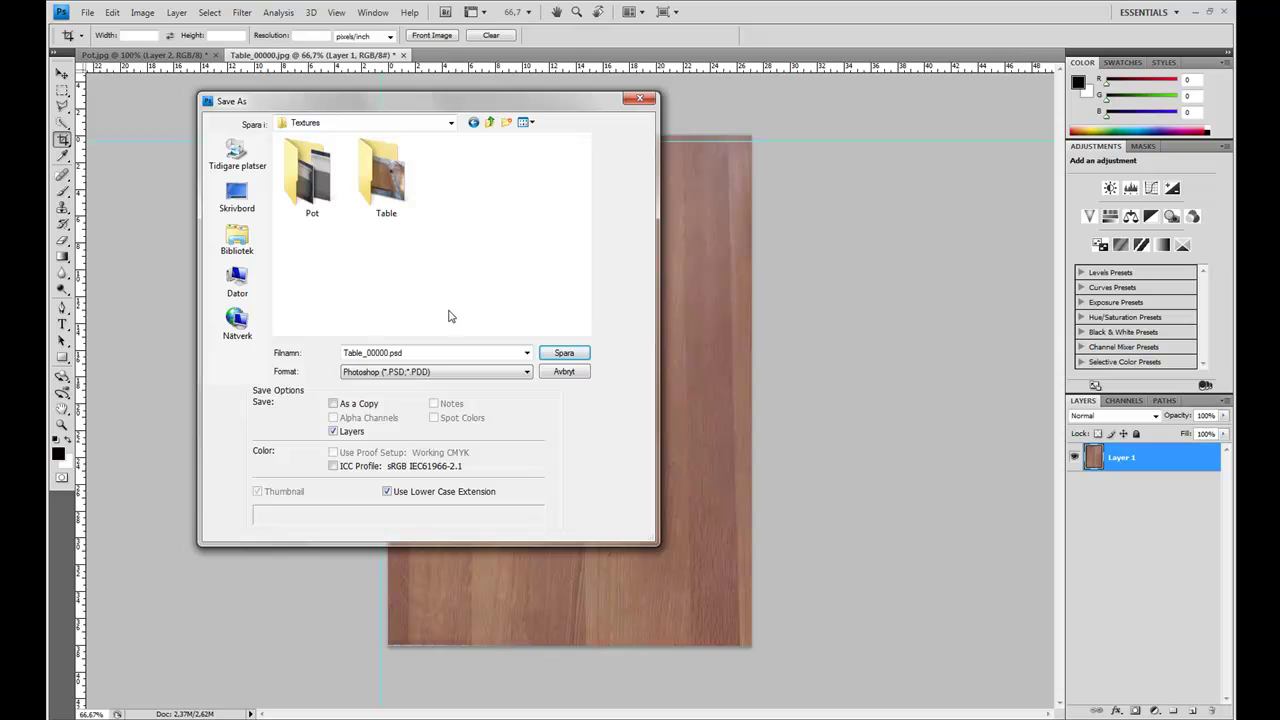
{"action": "double_click", "coordinate": [382, 200]}
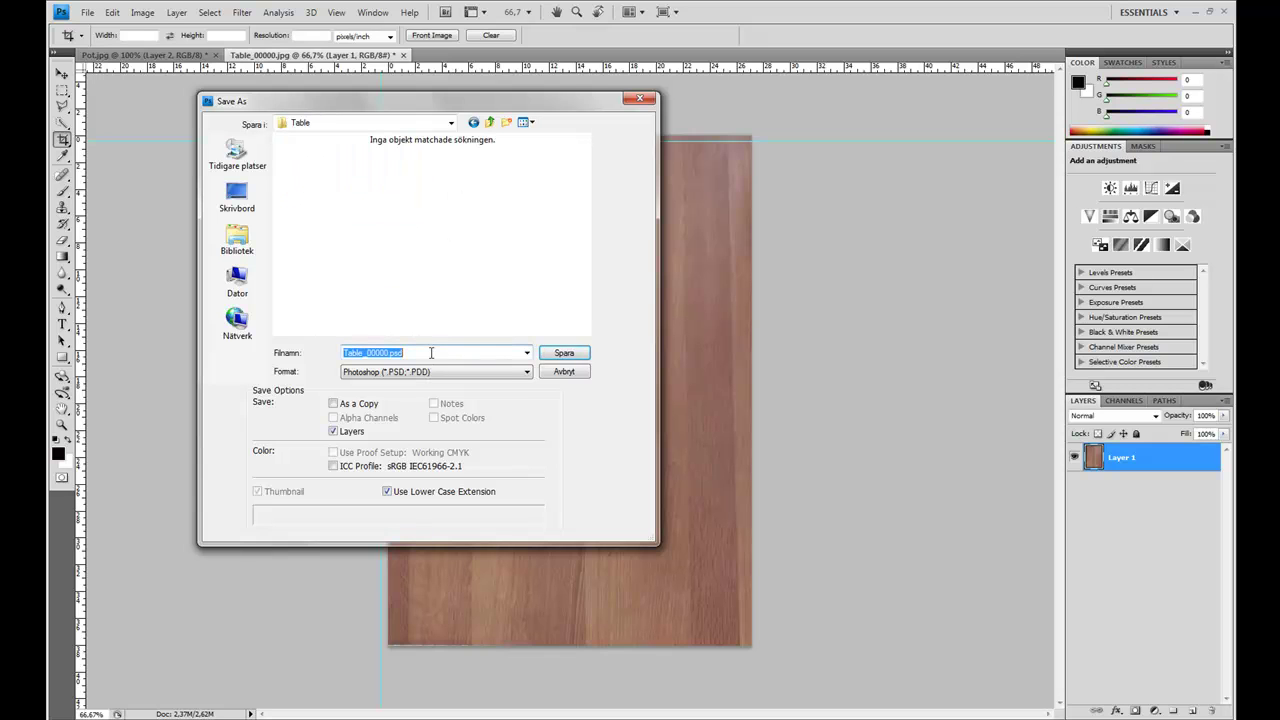
Name the file Table texture, choose the JPEG format, and save it at quality 12
{"action": "type", "text": "T"}
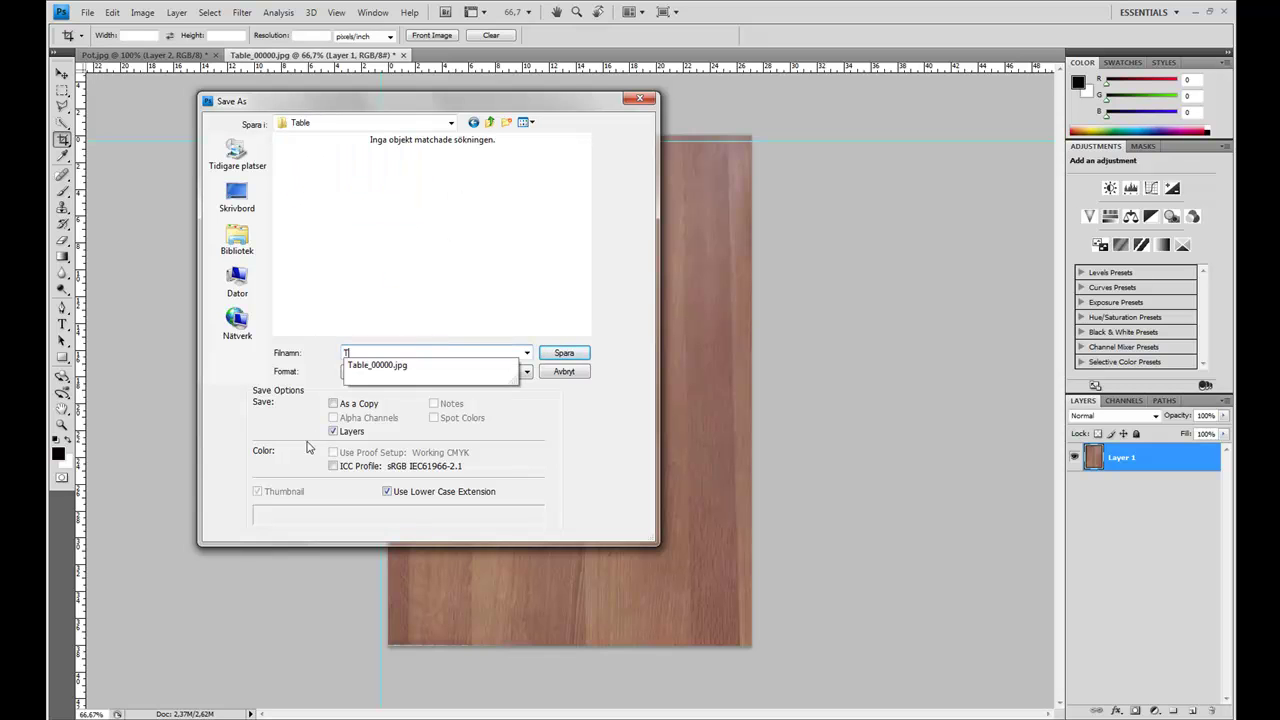
{"action": "type", "text": "able texture"}
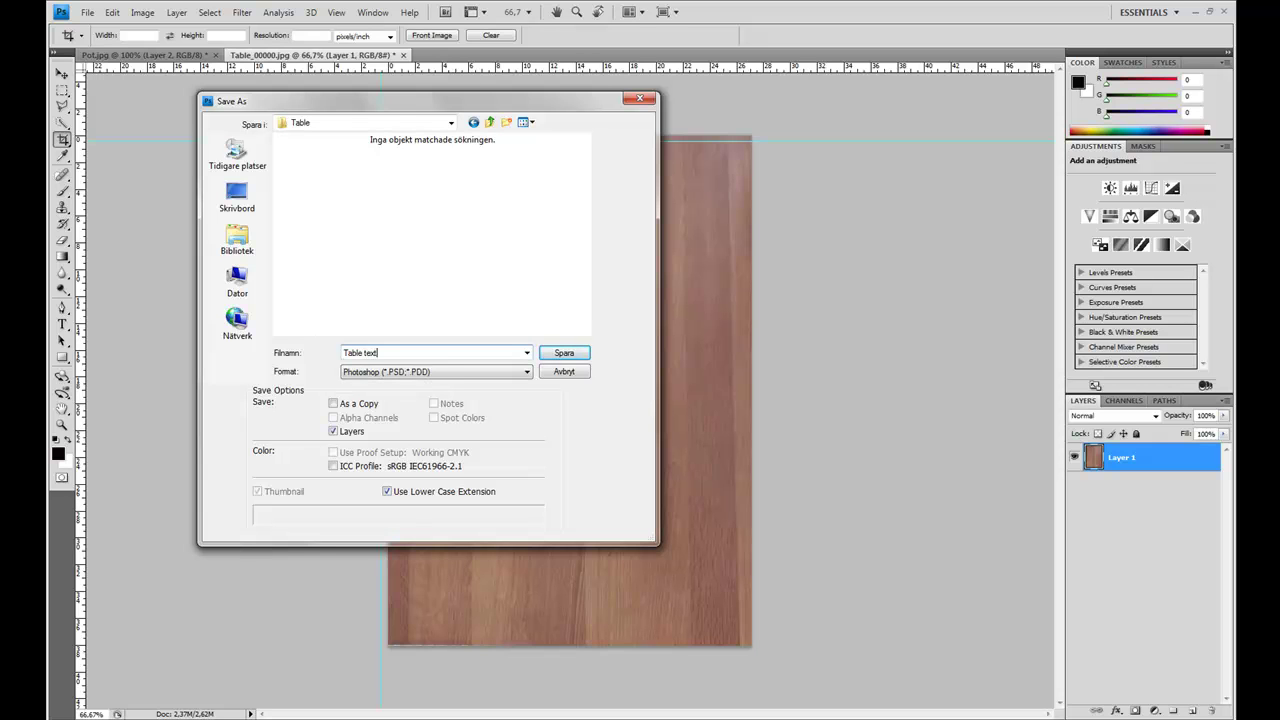
{"action": "left_click", "coordinate": [489, 372]}
{"action": "left_click", "coordinate": [404, 469]}
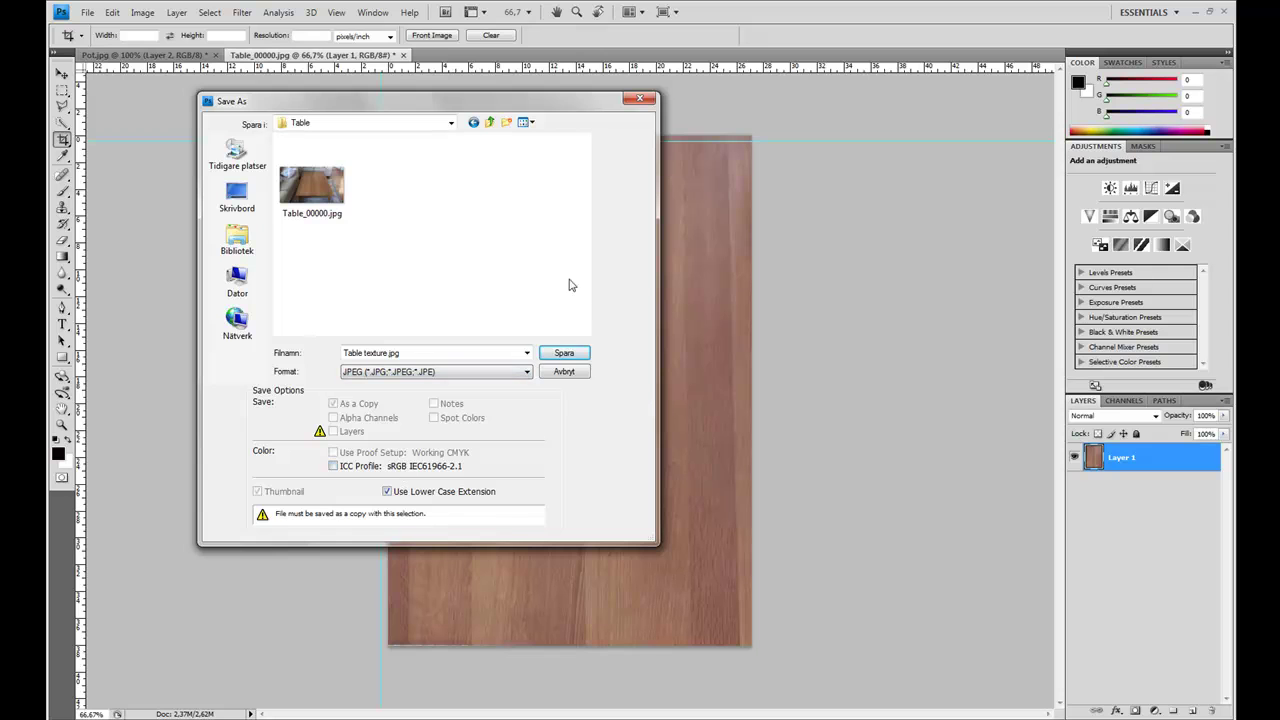
{"action": "left_click", "coordinate": [576, 356]}
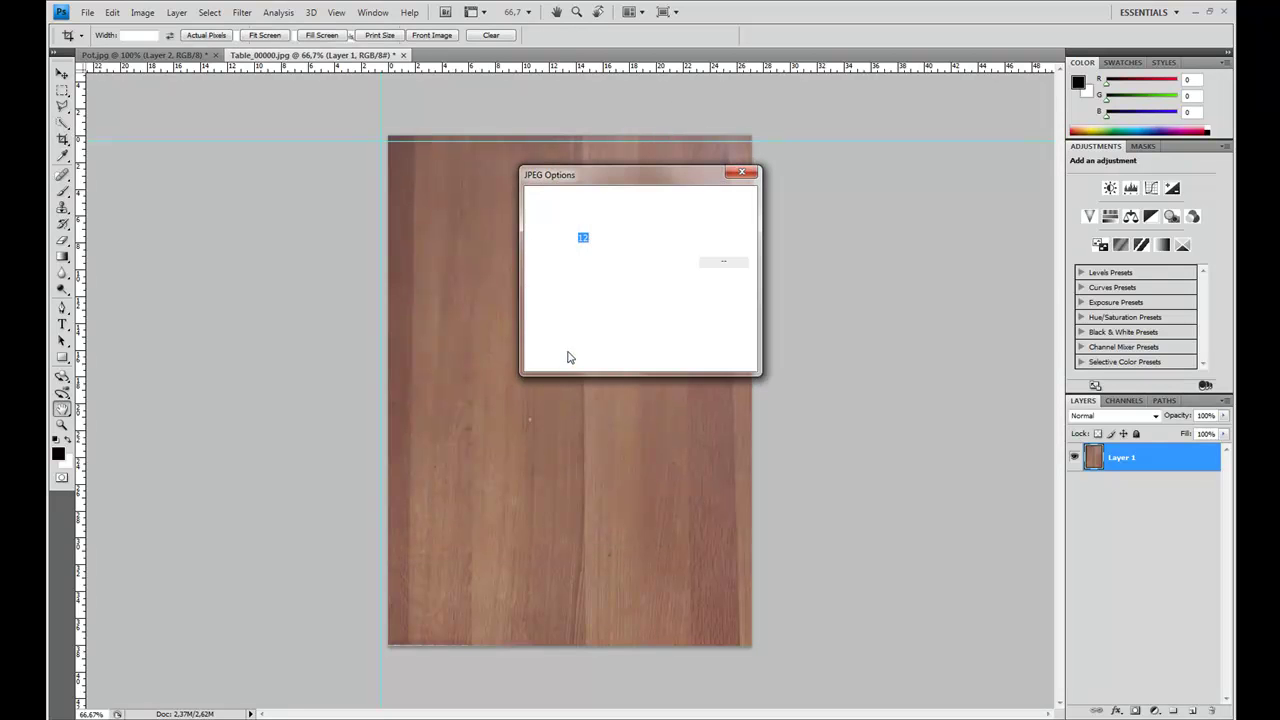
{"action": "left_click", "coordinate": [729, 202]}
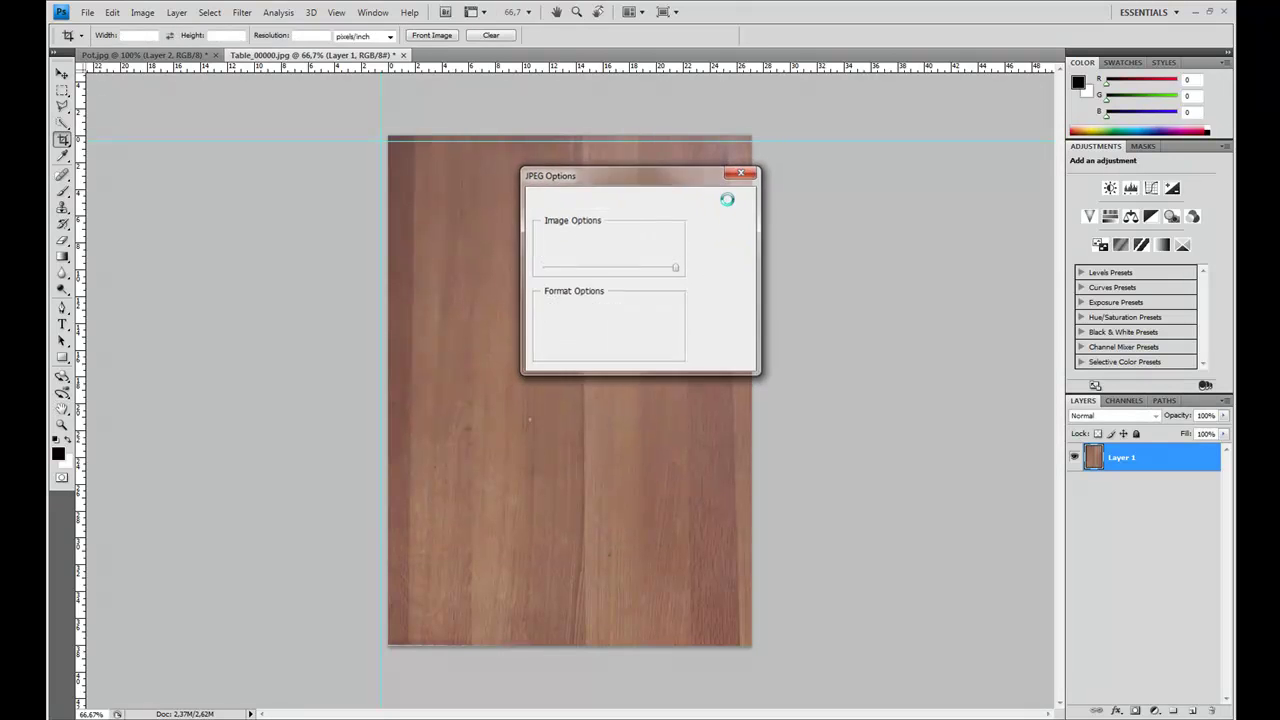